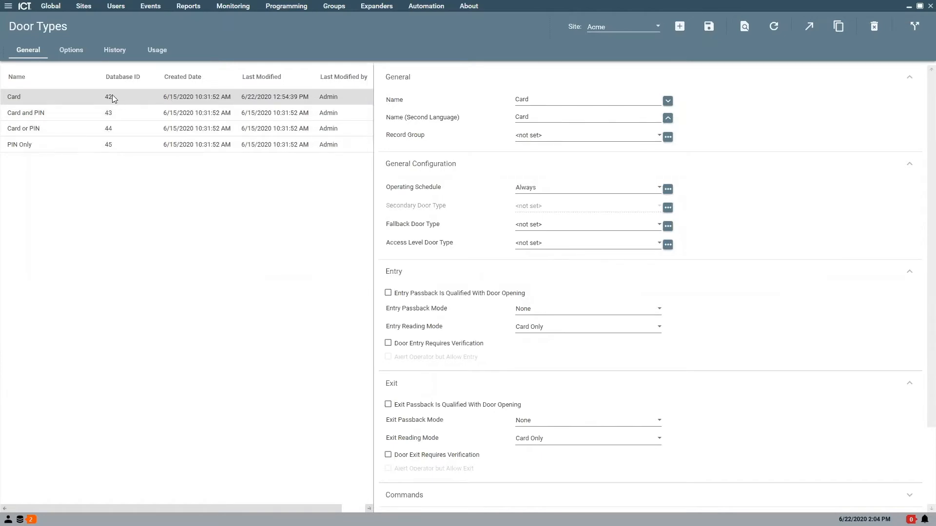
Enable Dual Card Provider Can Initiate Access in the options of the Card door type and save it.
click(71, 50)
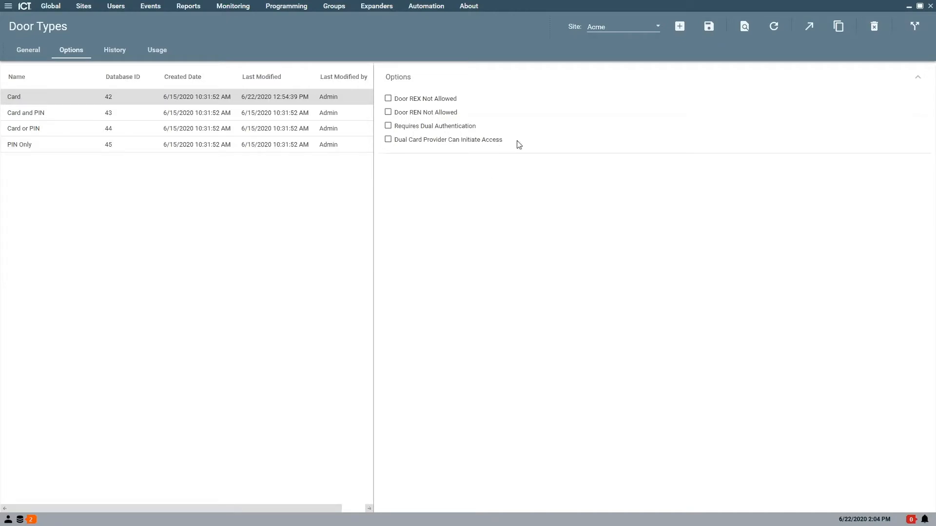
click(388, 140)
click(709, 28)
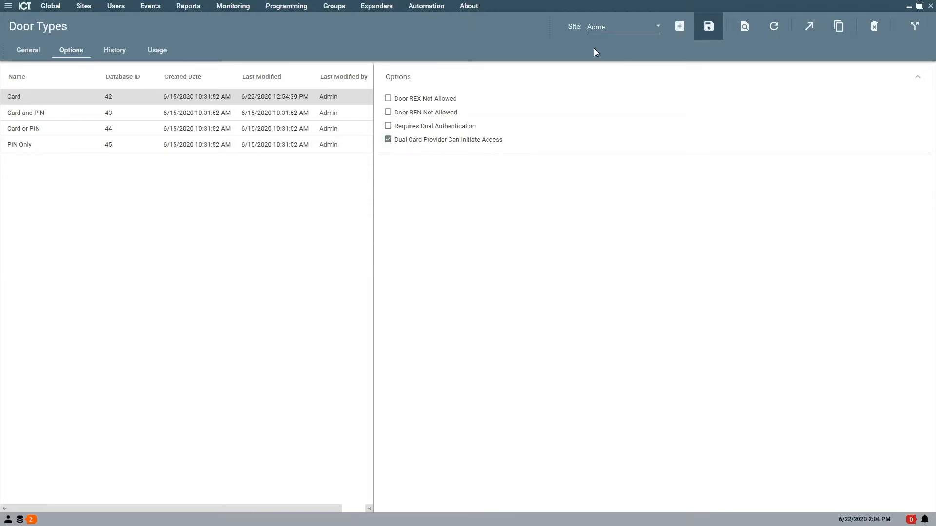
Set the first listed user as a Dual Custody Master in the user options and save the record.
click(116, 6)
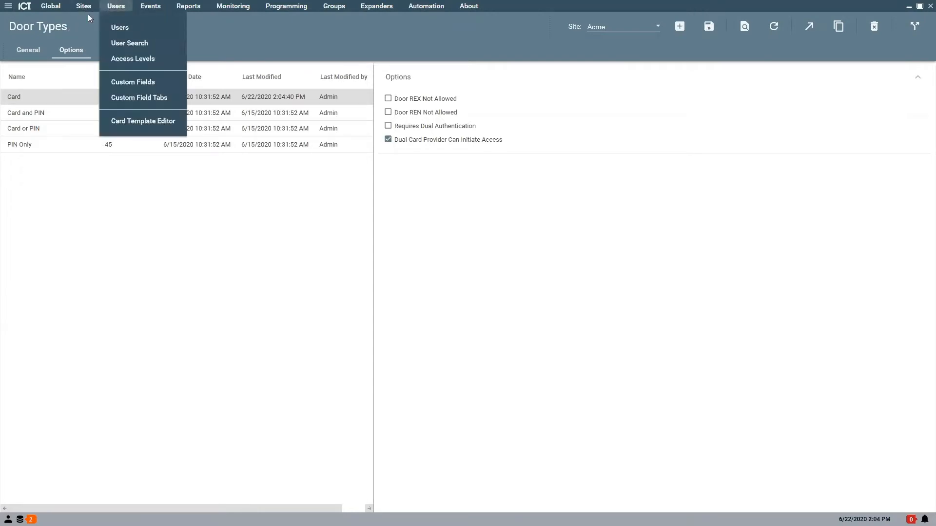
click(122, 8)
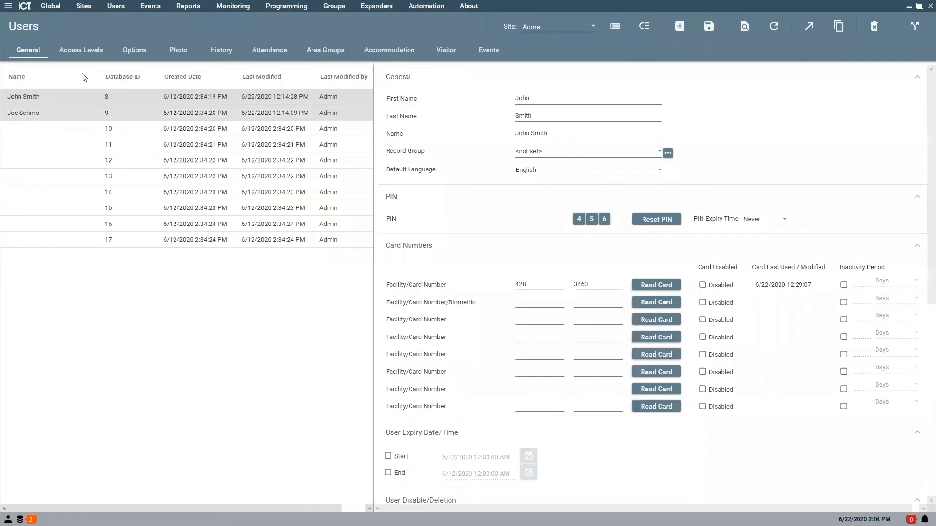
click(128, 51)
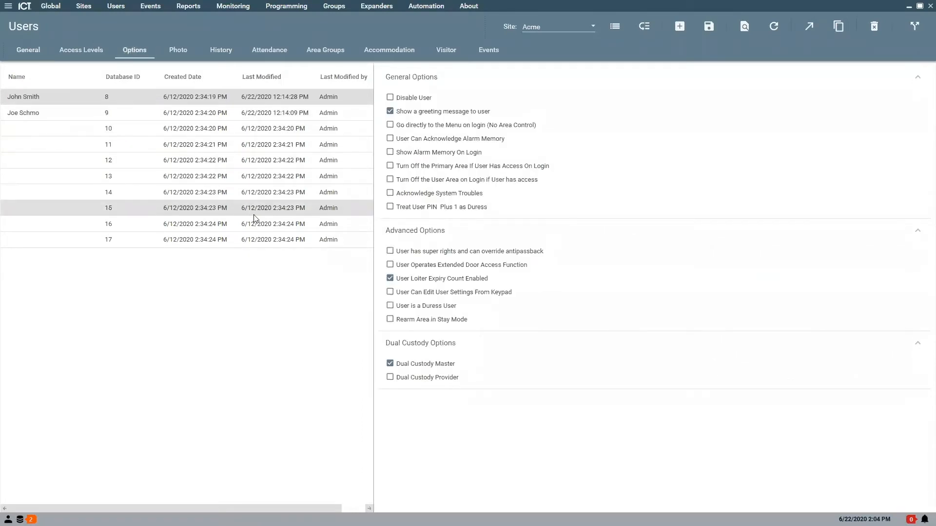
click(390, 364)
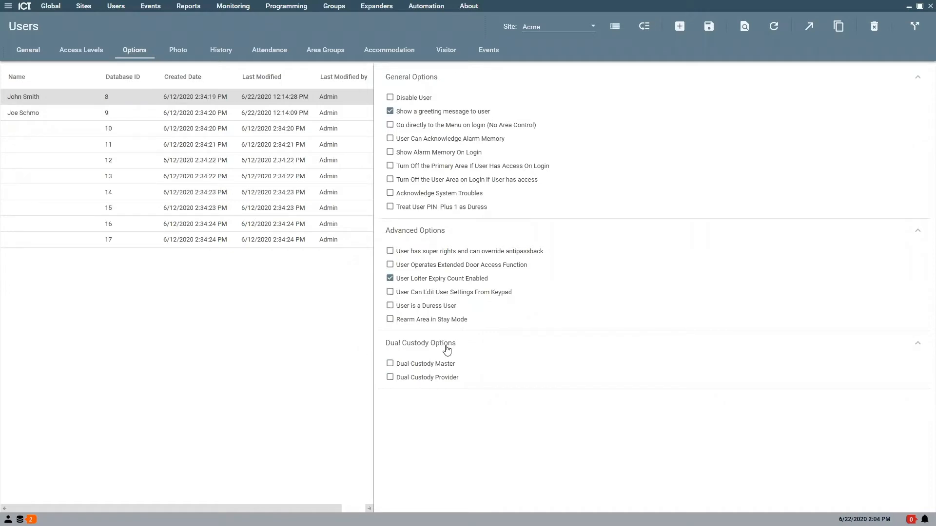
click(390, 364)
click(705, 28)
Save the second listed user as a Dual Custody Provider and compare the dual custody options of both users.
click(42, 114)
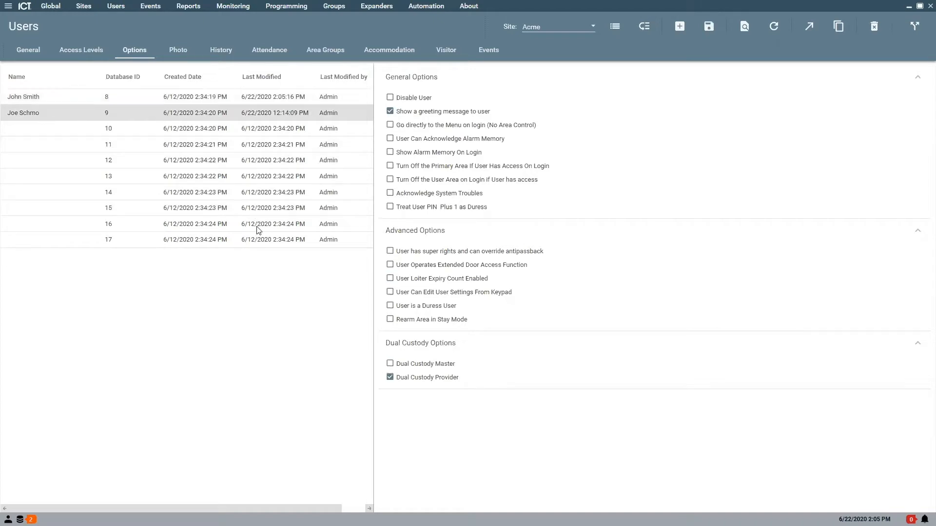
click(708, 28)
click(62, 96)
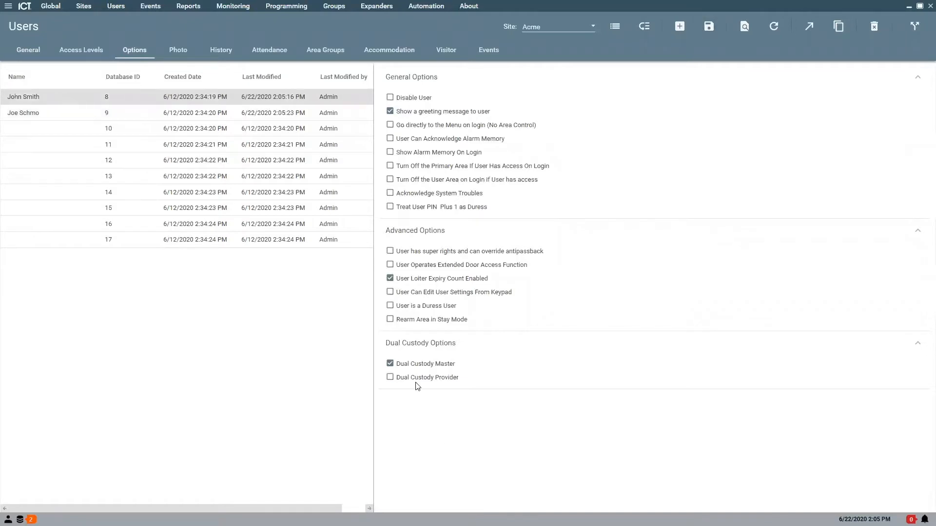
click(36, 114)
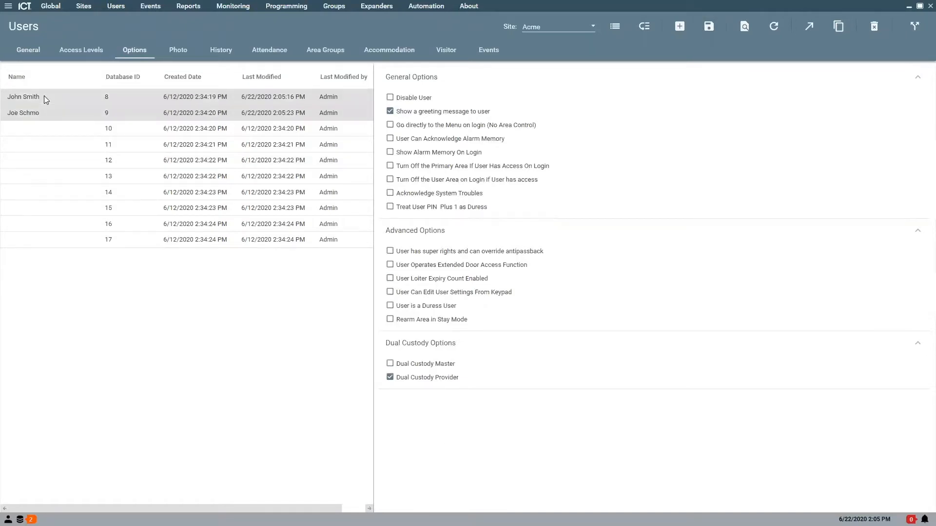
click(43, 95)
click(40, 108)
click(49, 95)
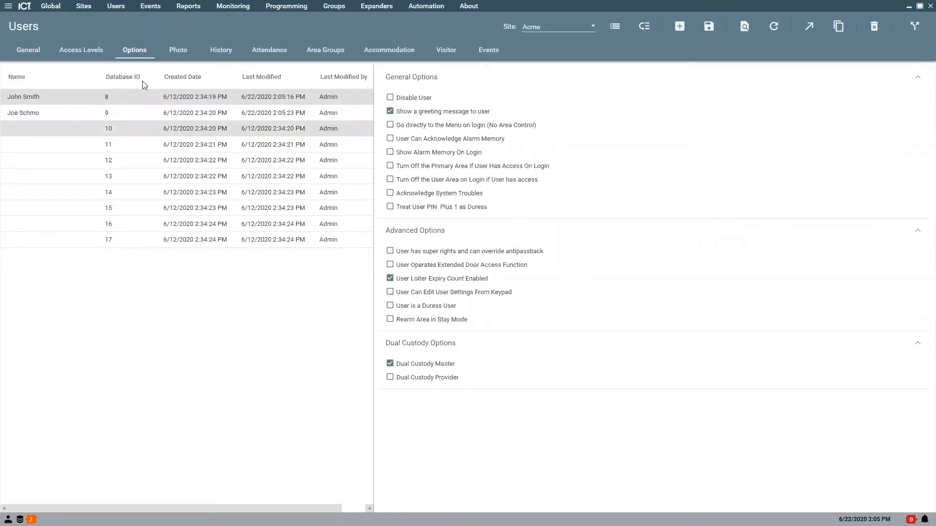
Show the All Events status page to monitor the door access attempts.
click(251, 6)
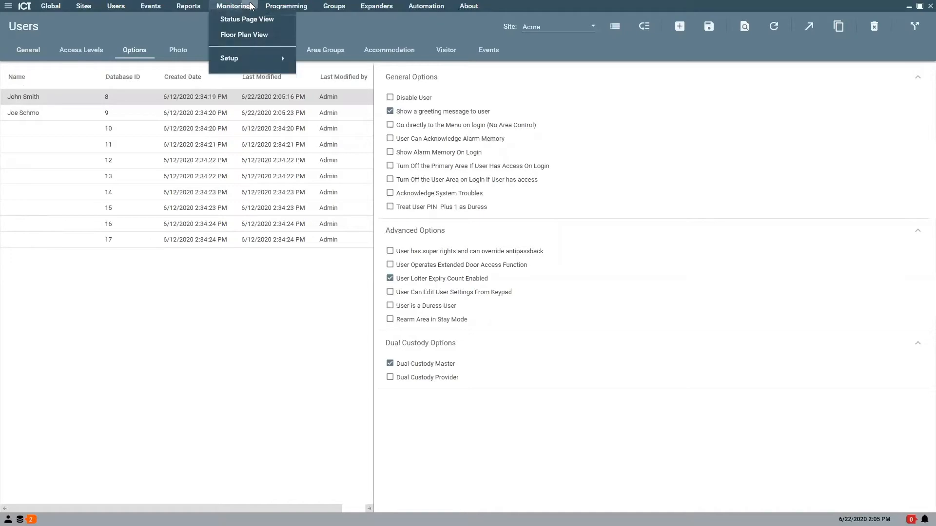
click(223, 29)
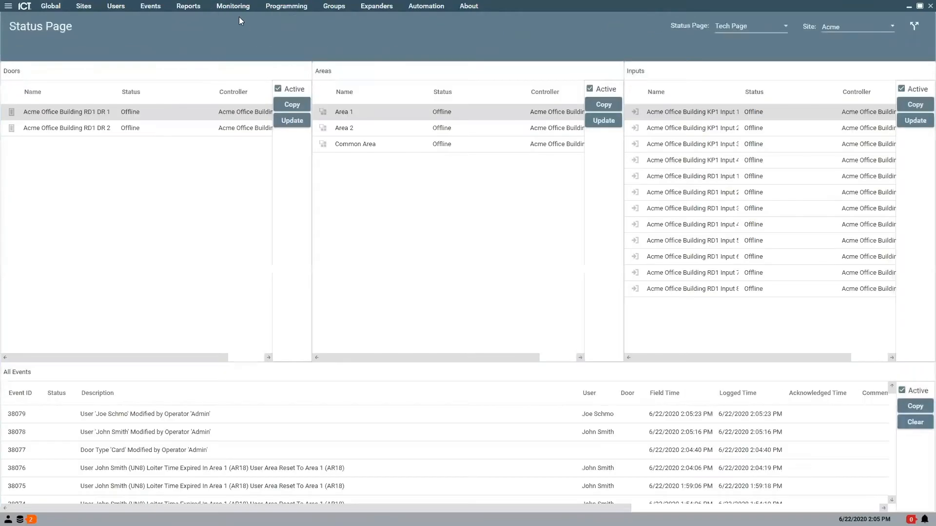
click(769, 26)
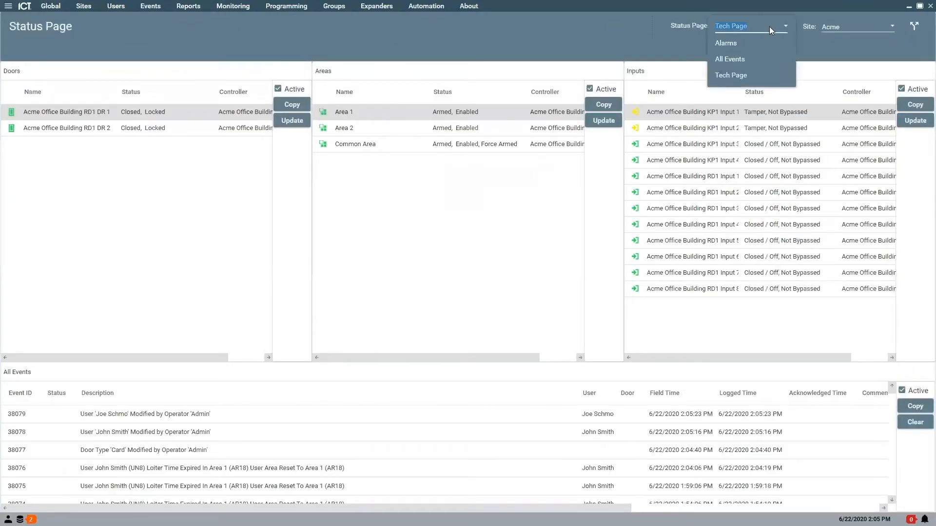
click(729, 59)
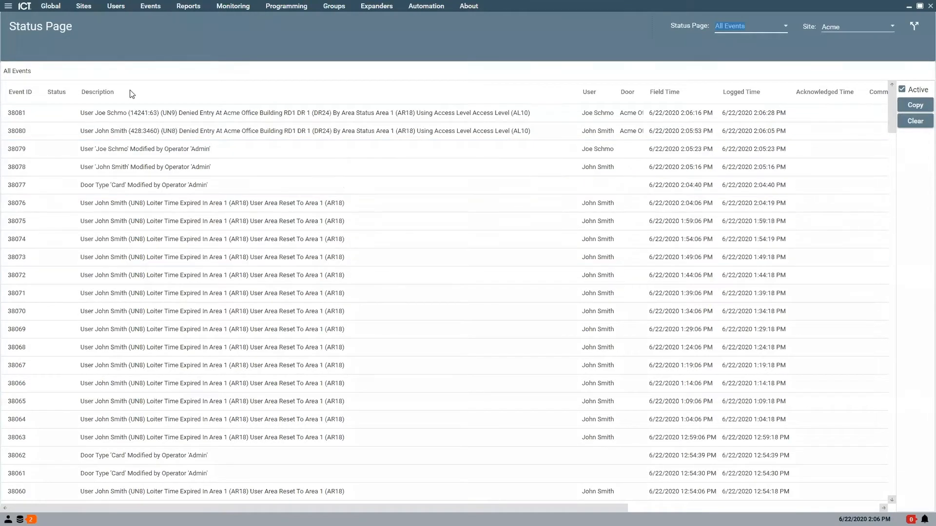
Examine the general settings and options of door Acme Office Building RD1 DR 1, and the list of areas.
click(148, 6)
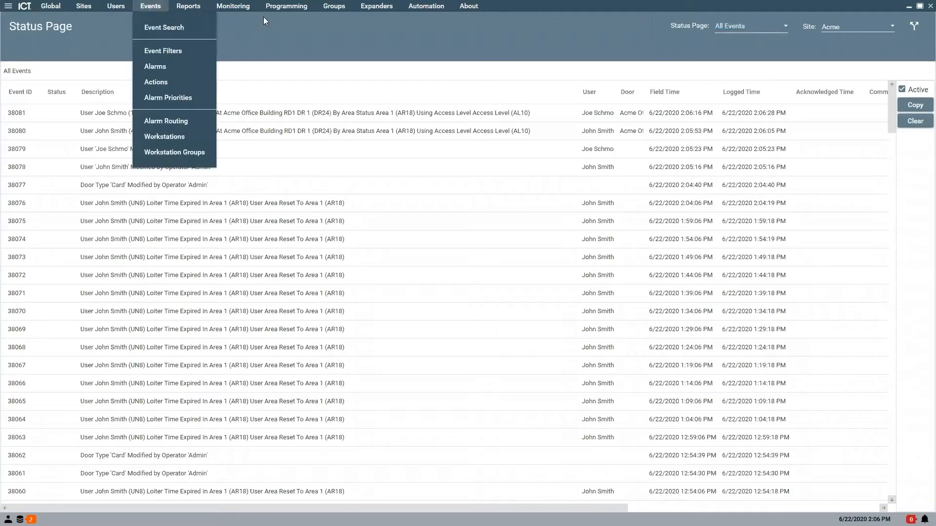
click(281, 25)
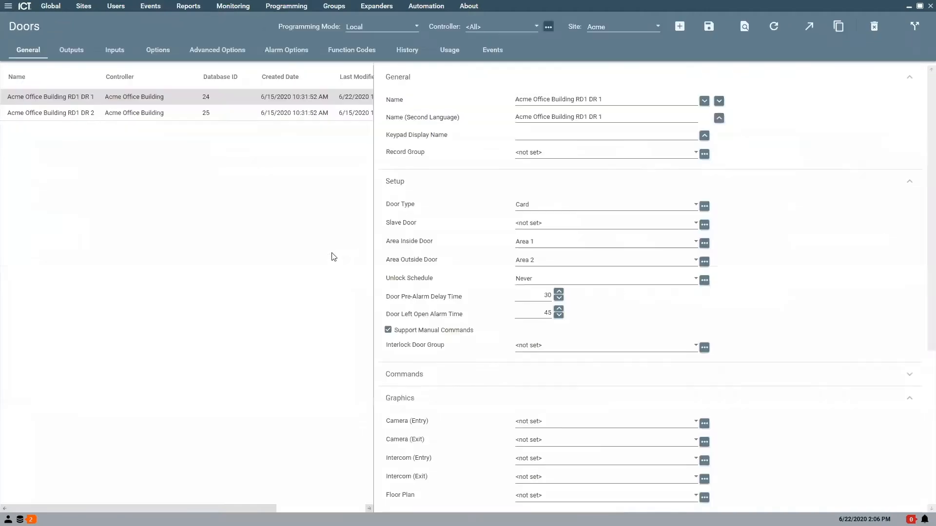
scroll(526, 347, down, 1)
scroll(527, 347, up, 1)
click(273, 6)
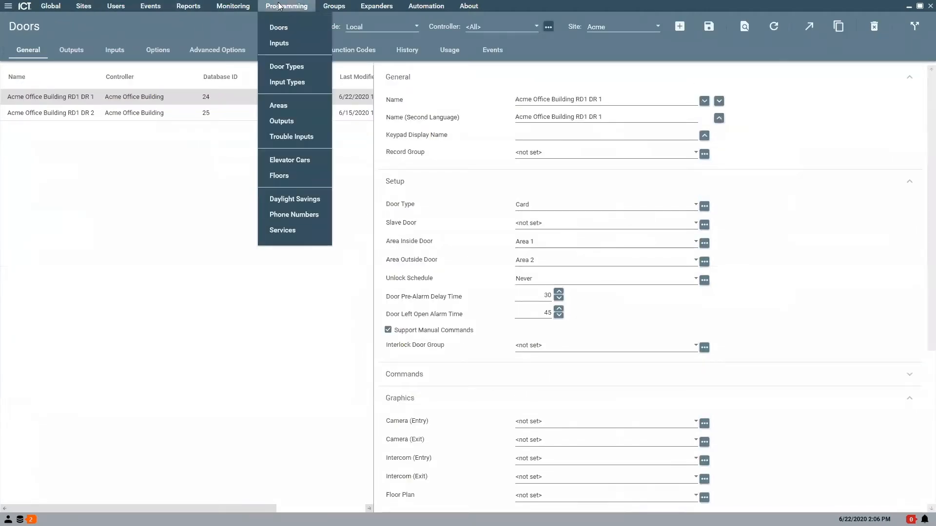
click(265, 30)
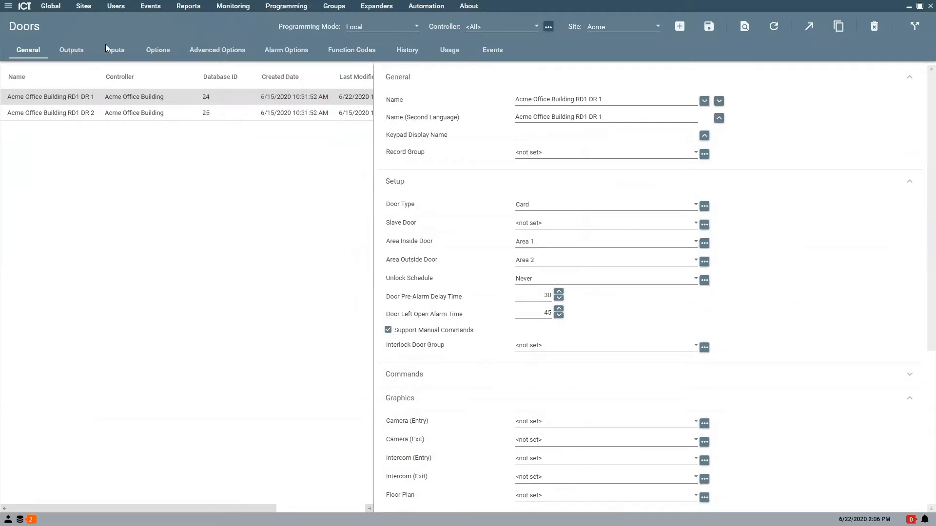
click(263, 6)
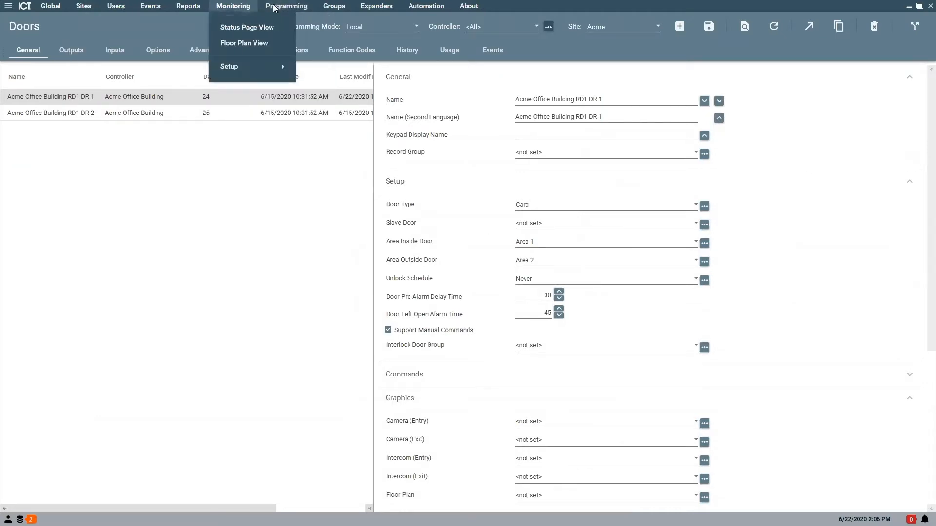
mouse_move(233, 6)
click(161, 50)
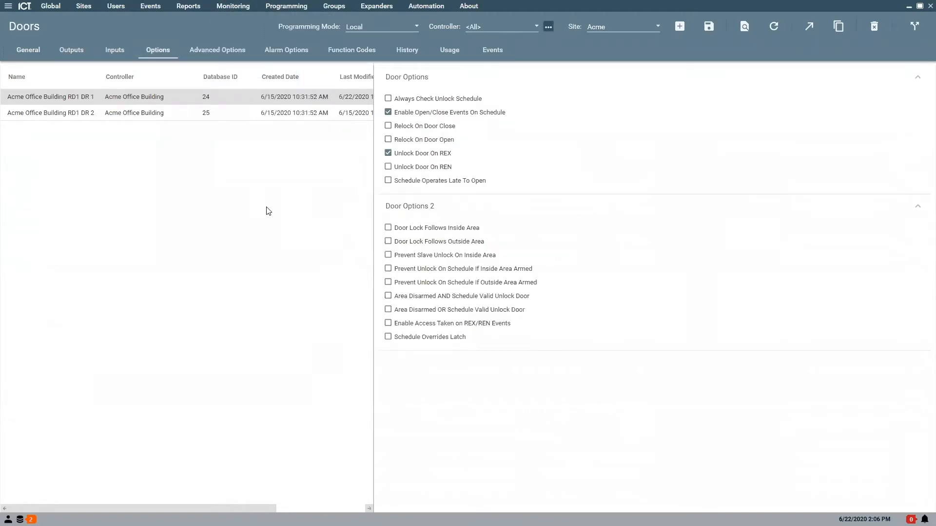
click(277, 8)
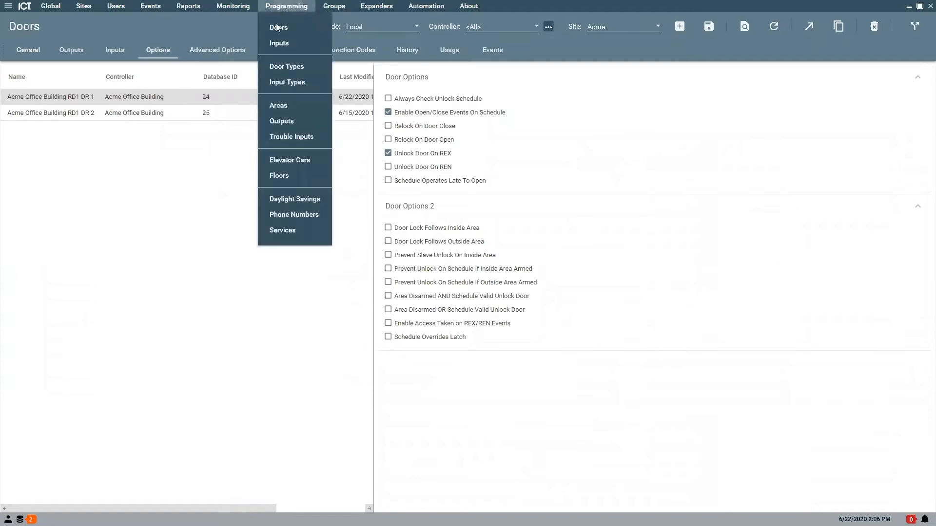
click(278, 106)
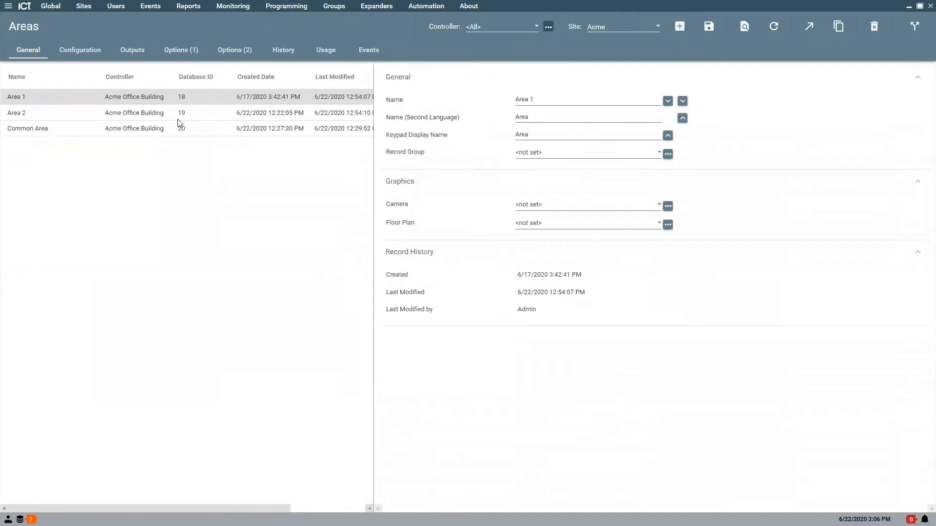
Set Area Inside Door and Area Outside Door to <not set> for Acme Office Building RD1 DR 1 and save.
click(290, 7)
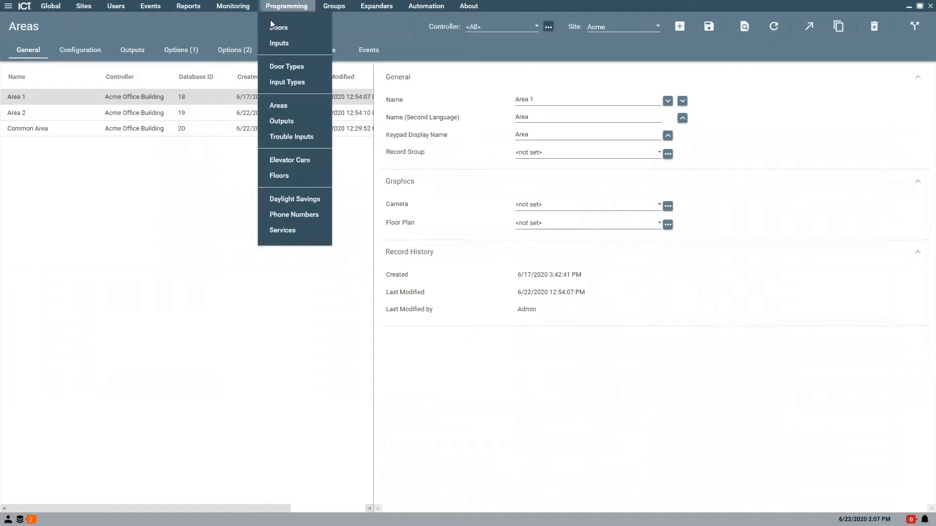
click(296, 25)
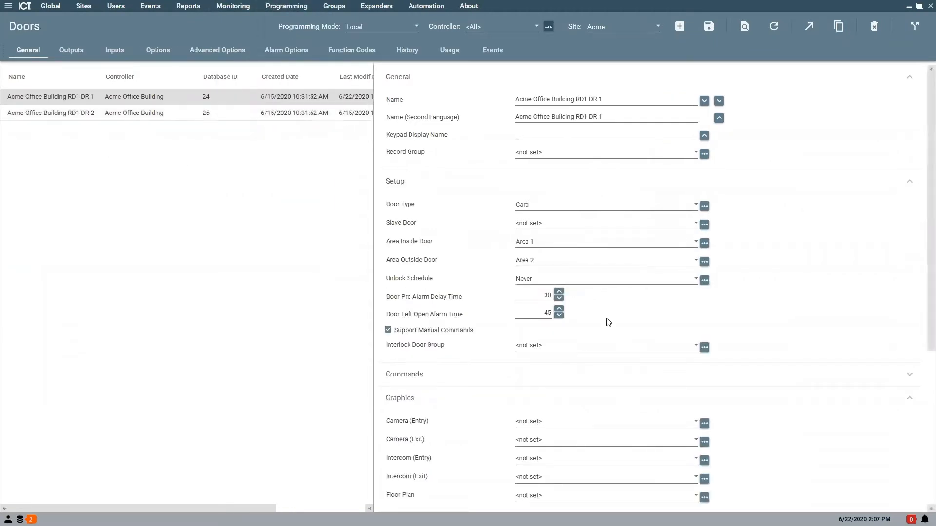
click(562, 242)
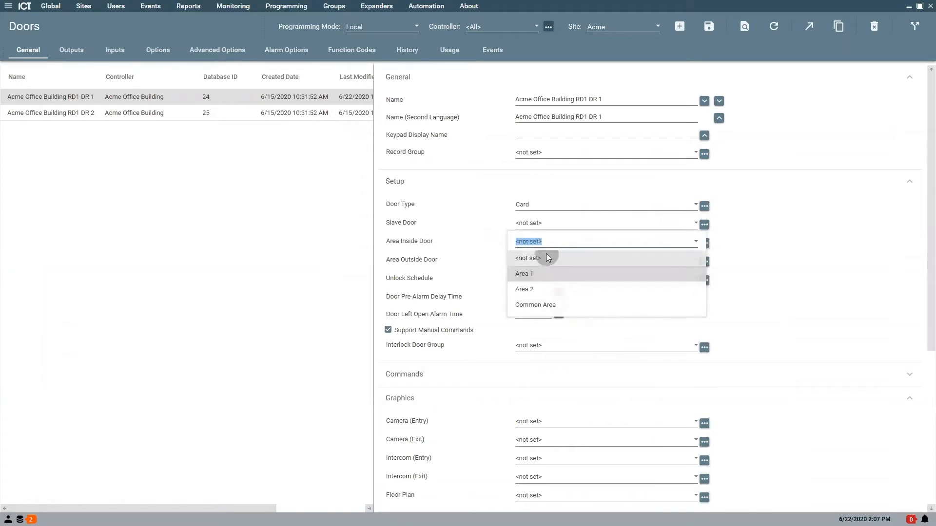
click(546, 253)
click(549, 260)
click(546, 278)
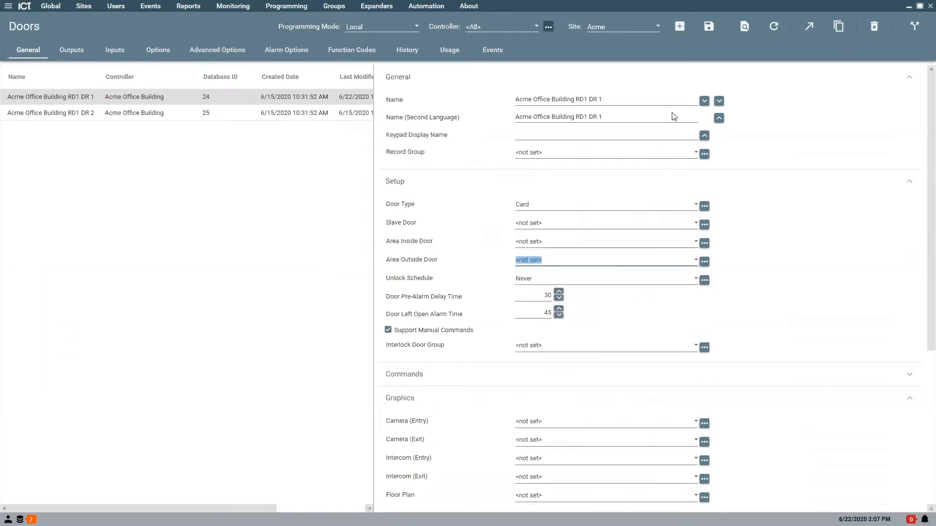
click(711, 21)
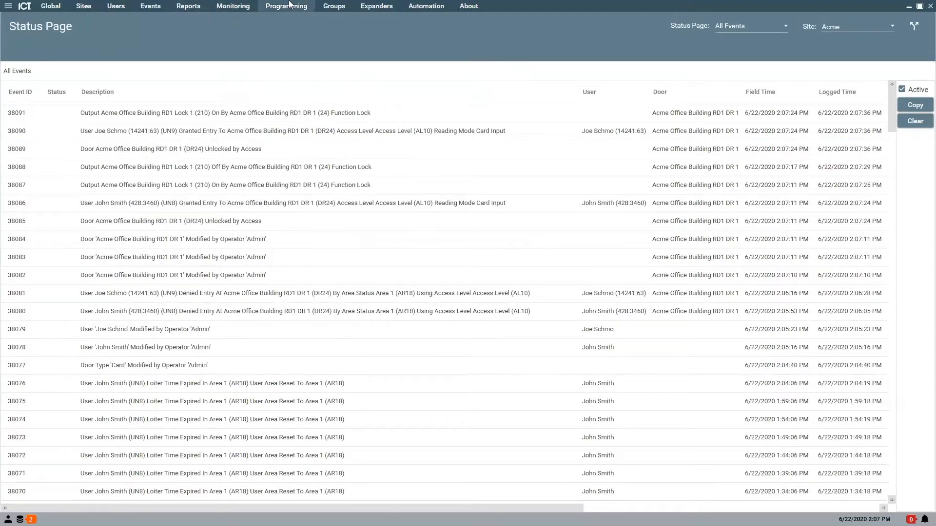
Check the general setup and door options of Acme Office Building RD1 DR 1 again for its door type configuration.
mouse_move(124, 8)
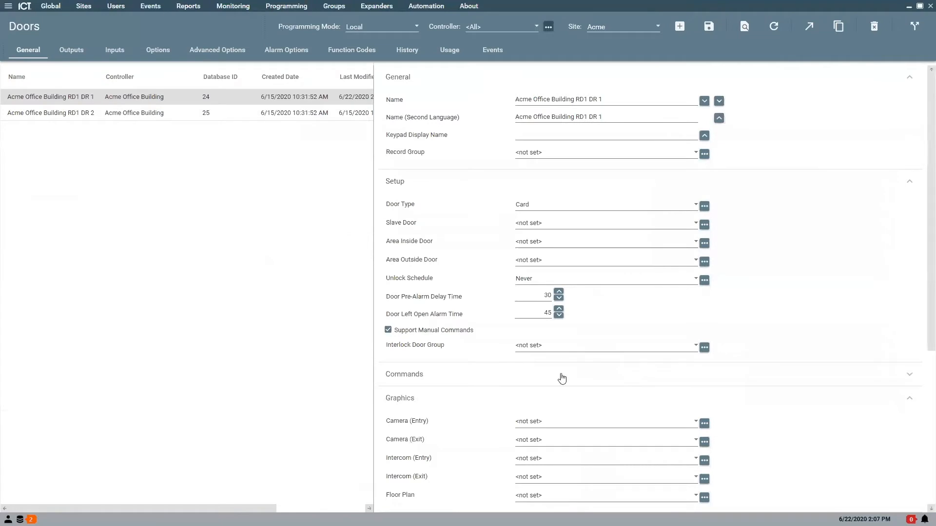
scroll(560, 380, down, 3)
scroll(560, 403, up, 2)
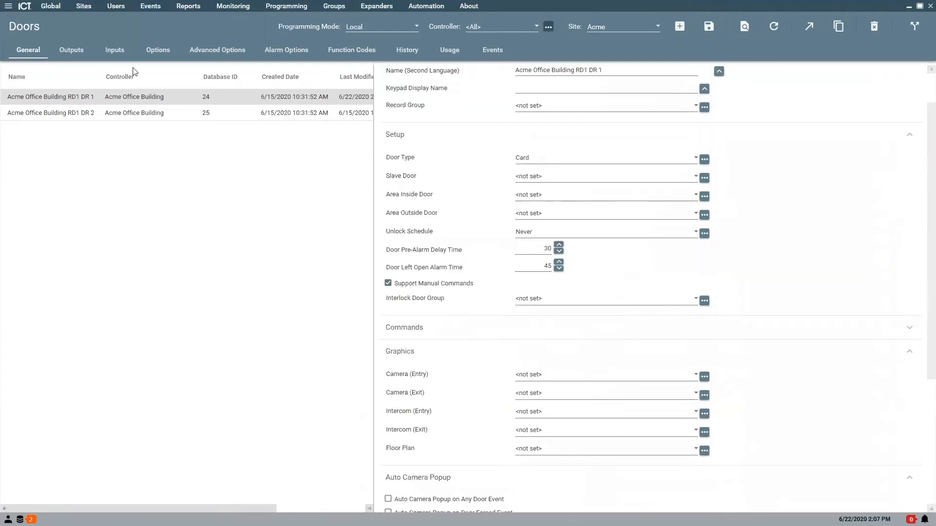
click(166, 54)
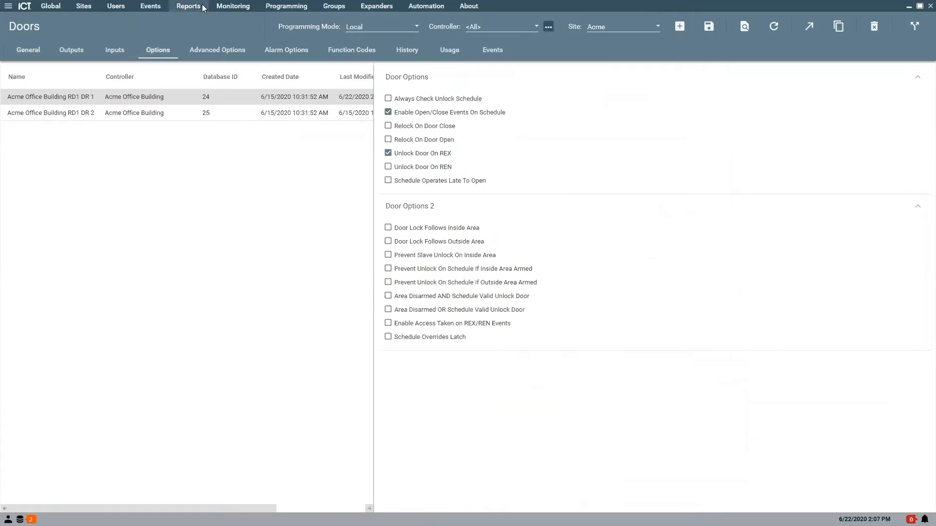
click(40, 47)
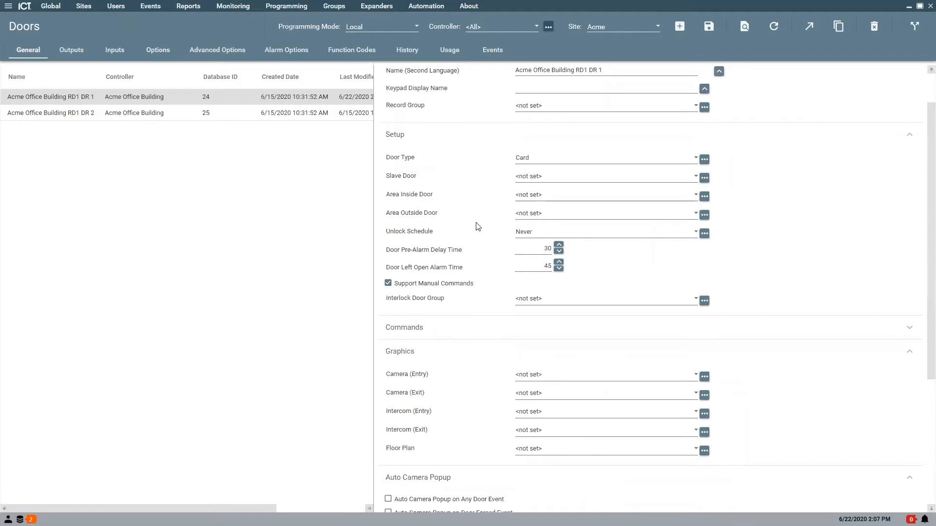
scroll(610, 205, up, 2)
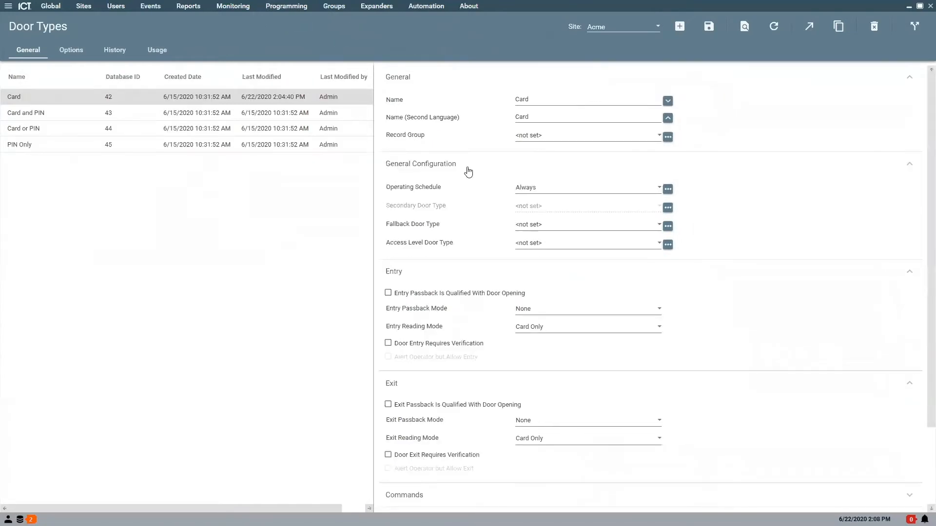
Enable Requires Dual Authentication and disable Dual Card Provider Can Initiate Access for the Card door type, and save it.
click(83, 50)
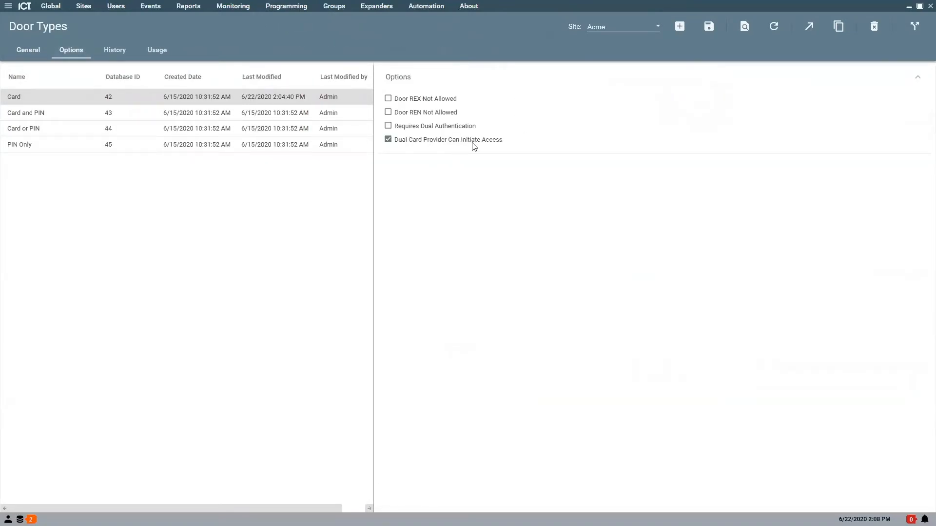
click(388, 126)
click(389, 140)
click(388, 141)
click(388, 127)
click(389, 126)
click(388, 141)
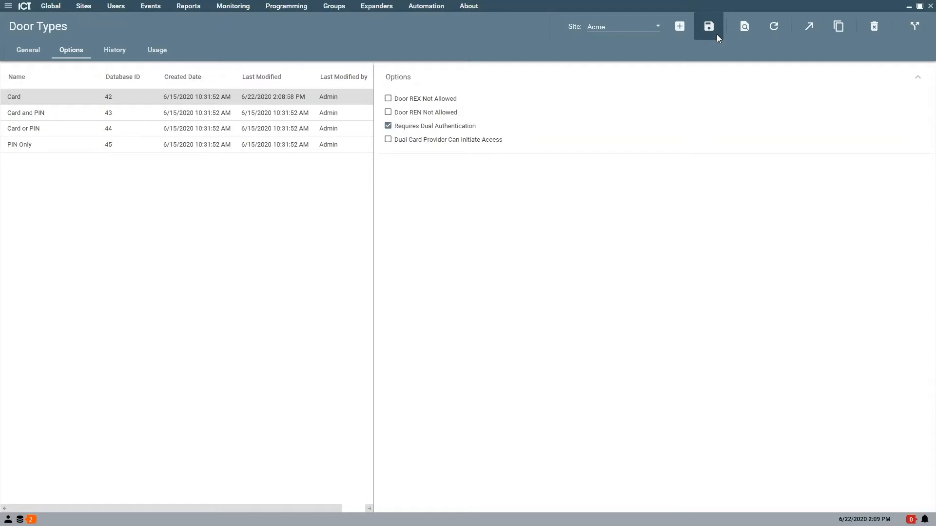
Return to the status page and examine the latest dual authentication events for the door.
click(286, 6)
mouse_move(226, 5)
click(232, 23)
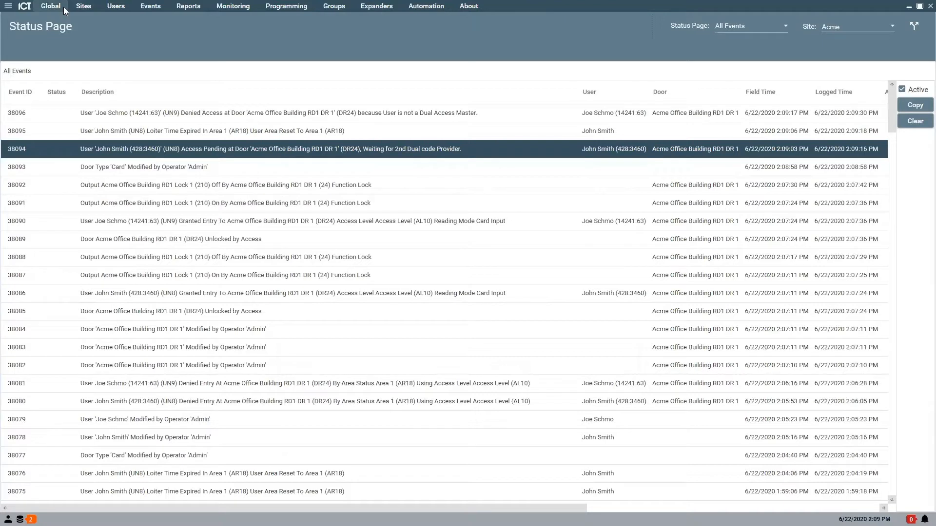
Check which dual custody option, Master or Provider, is enabled in the options of each of the two named users.
click(121, 7)
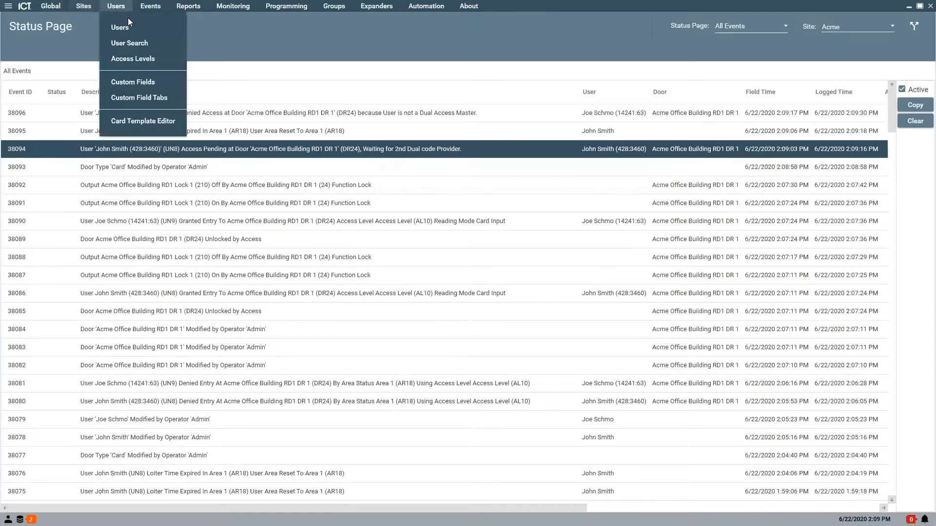
click(128, 25)
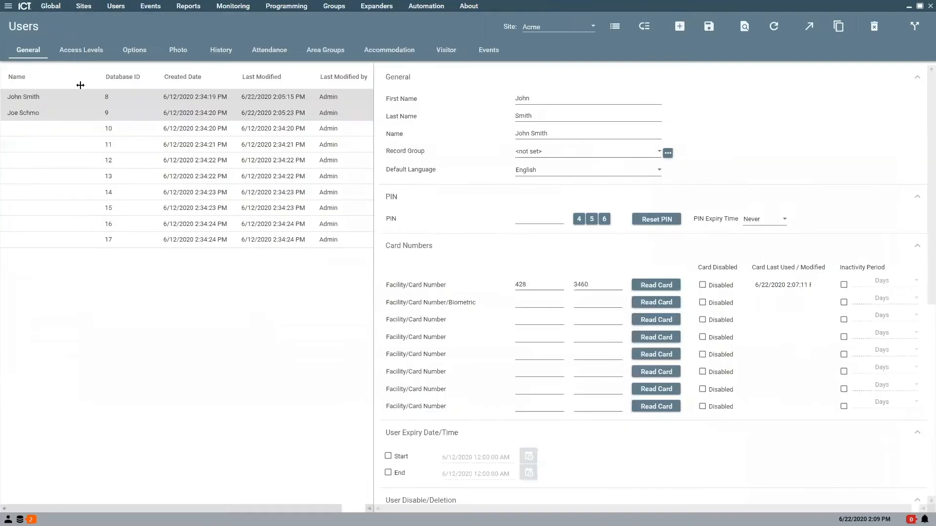
click(135, 49)
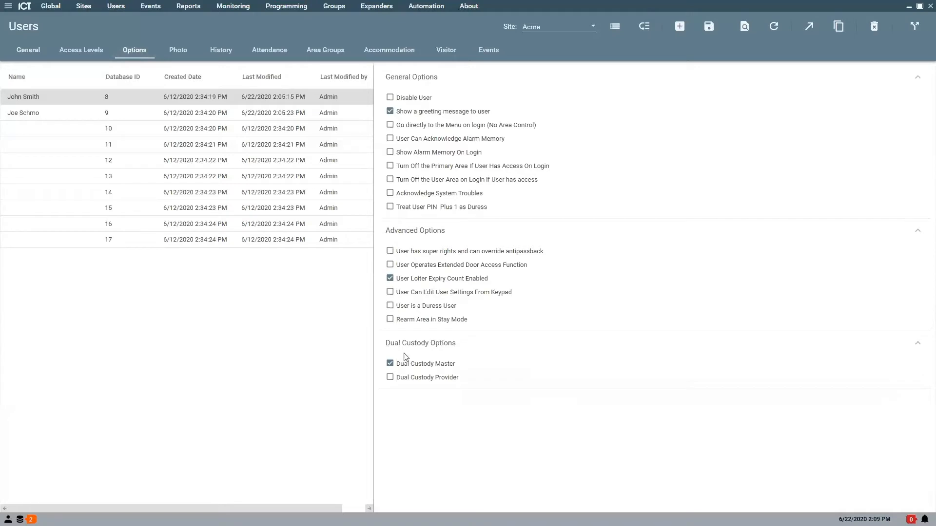
click(121, 113)
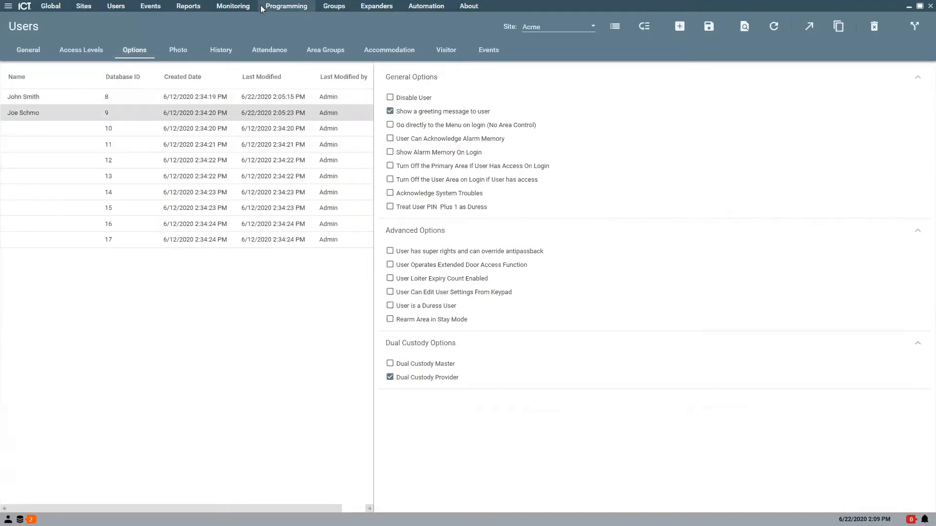
Return to the status page and examine the pending access and granted entry events for Acme Office Building RD1 DR 1.
click(234, 6)
click(287, 6)
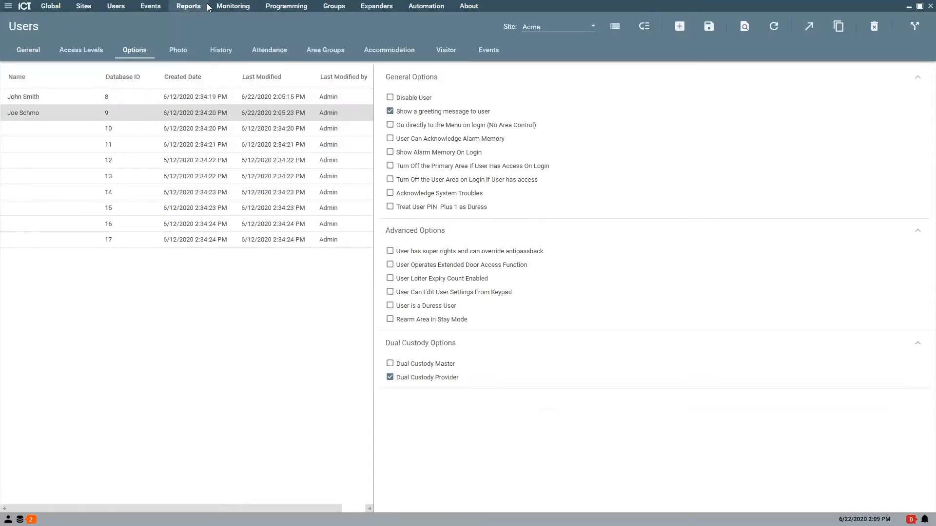
mouse_move(229, 6)
click(230, 30)
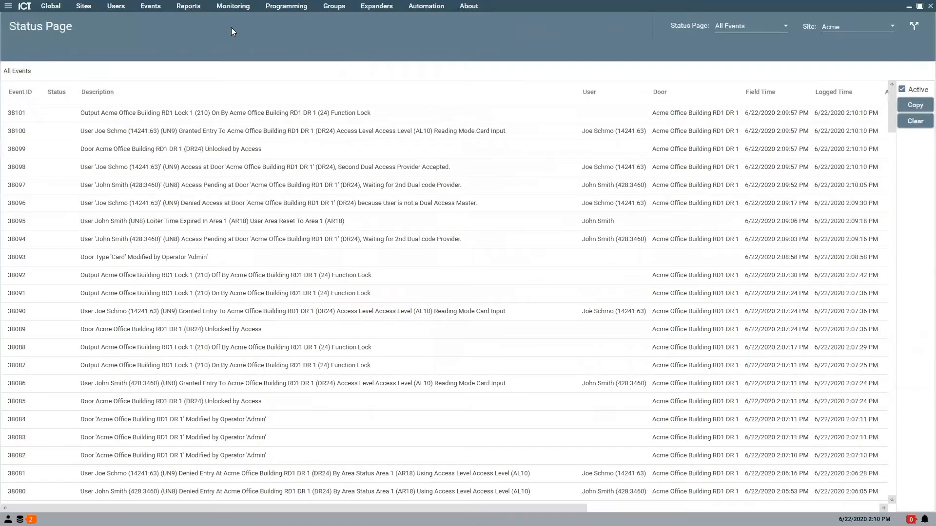
click(141, 186)
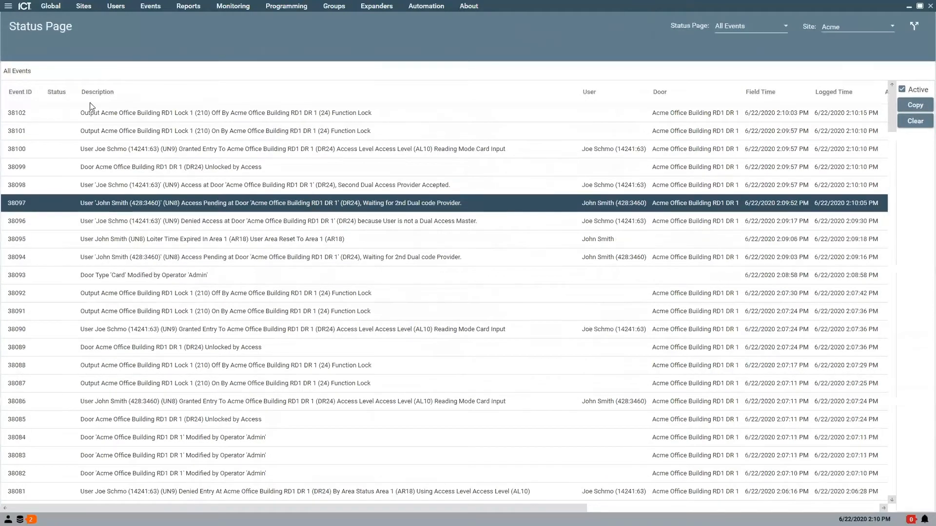
click(105, 148)
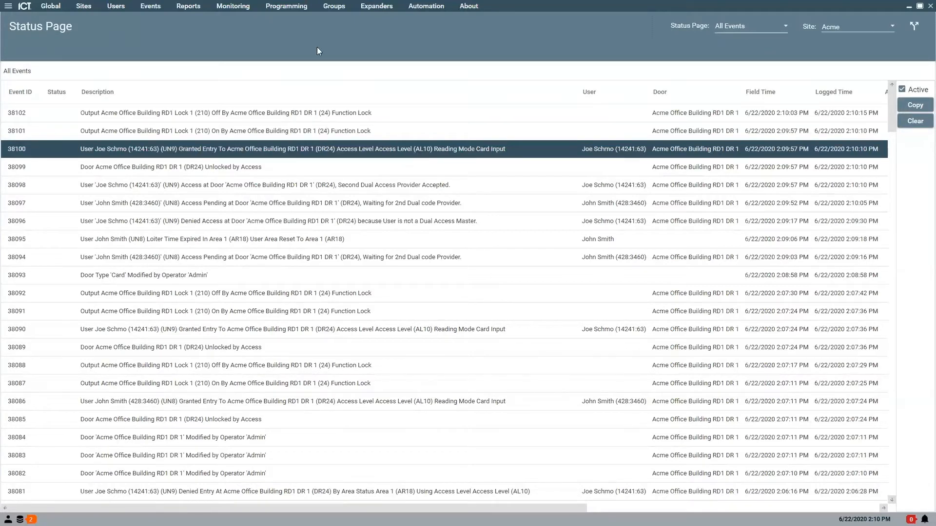
Enable Dual Card Provider Can Initiate Access in the options of the Card door type and save it.
click(289, 10)
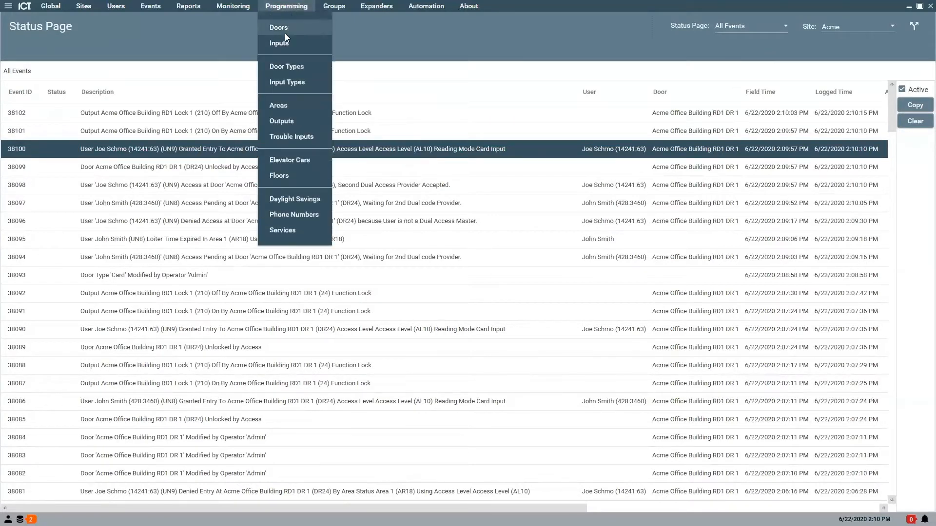
click(279, 66)
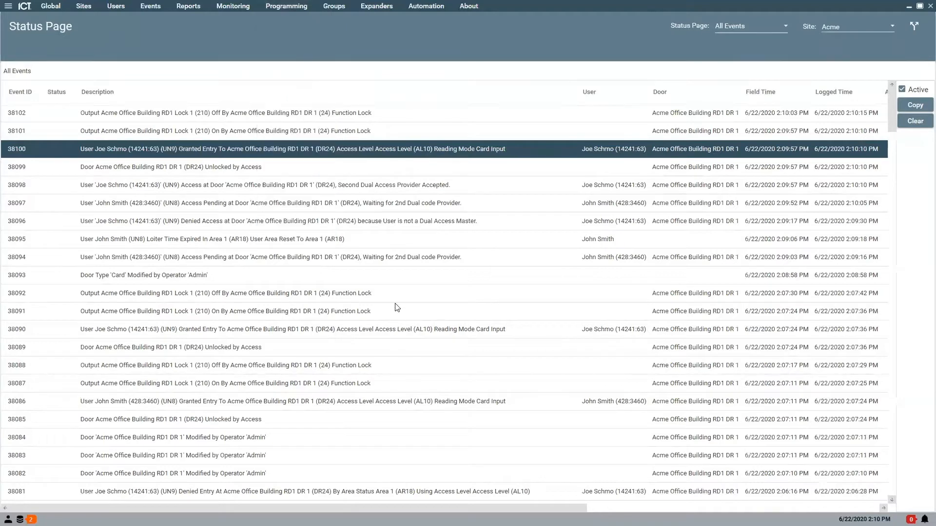
click(71, 50)
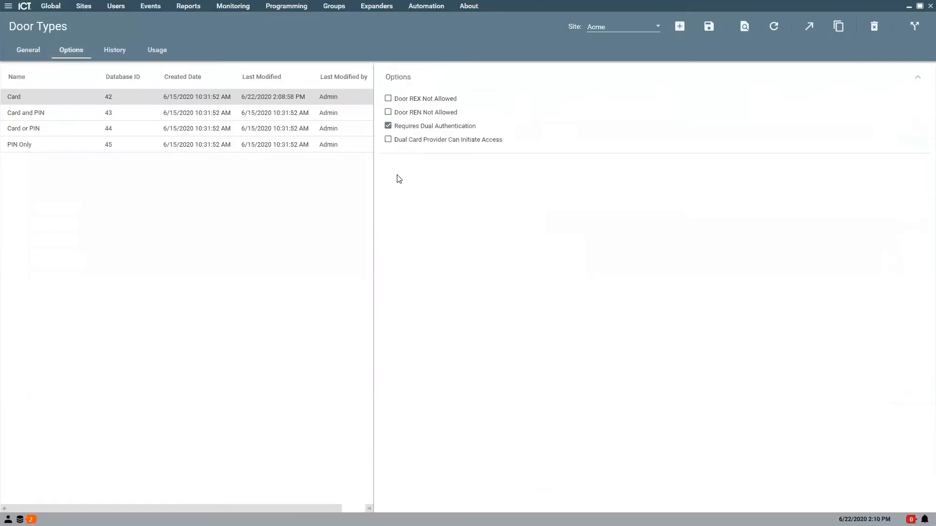
click(388, 141)
Check the status page for new events following the Card door type modification.
click(276, 8)
mouse_move(233, 6)
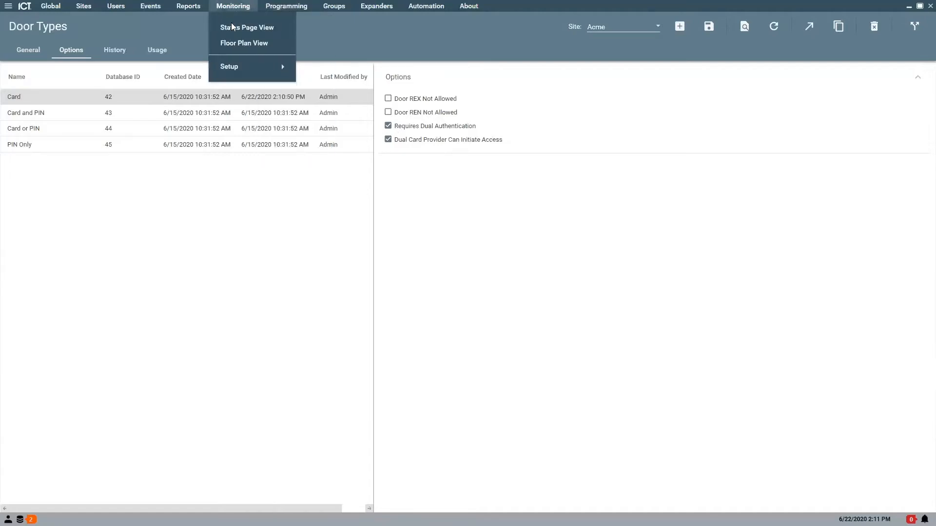
click(232, 26)
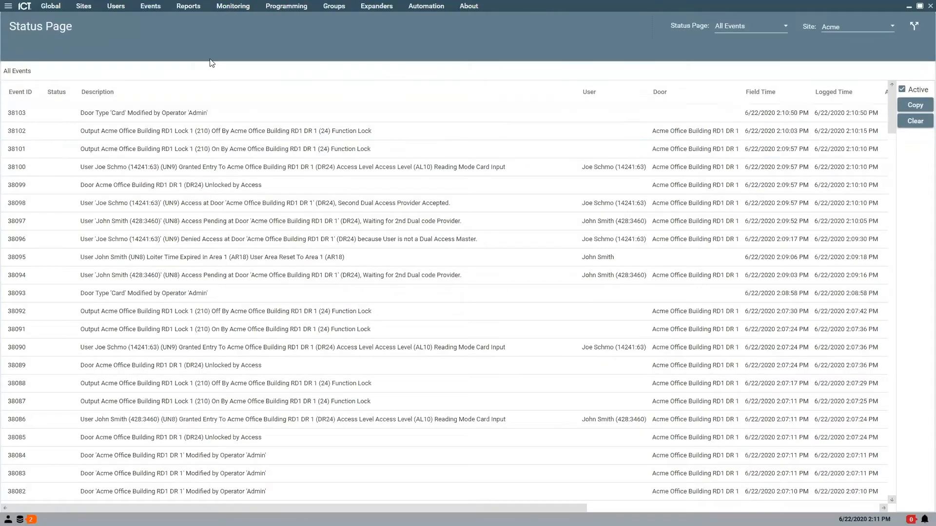
click(276, 7)
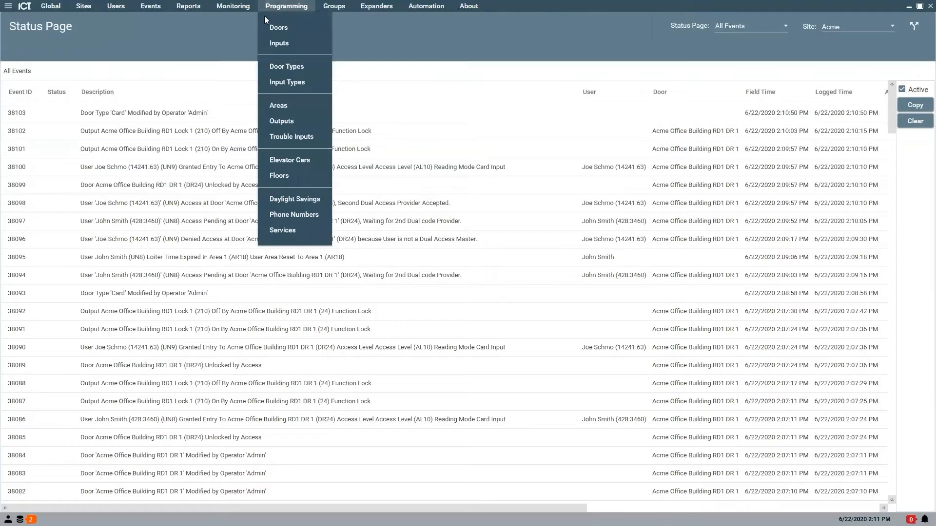
click(277, 77)
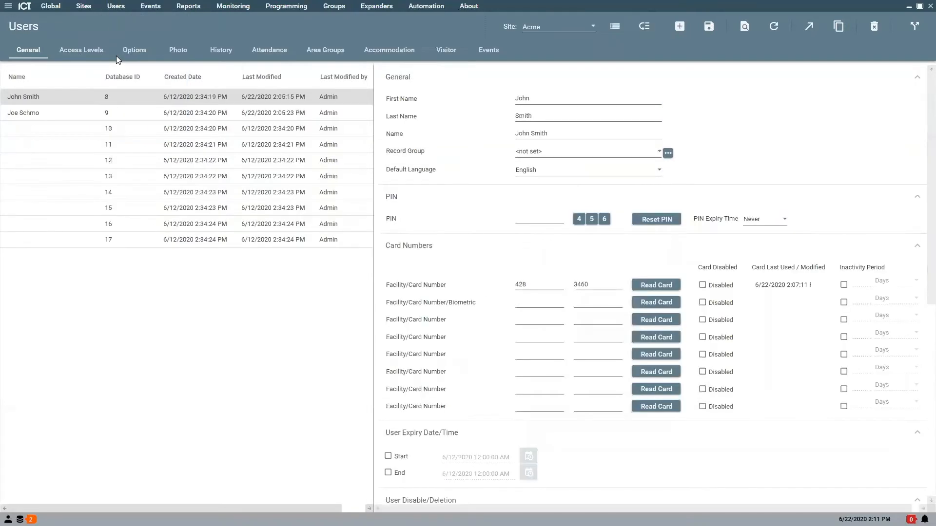
Set the second user's dual custody options to Dual Custody Provider only, with Dual Custody Master disabled, and save the user.
click(100, 110)
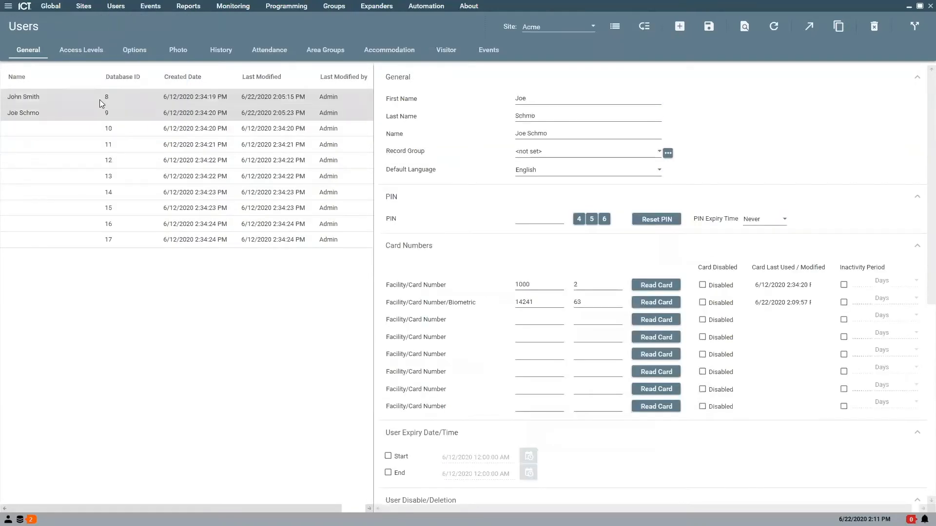
click(134, 50)
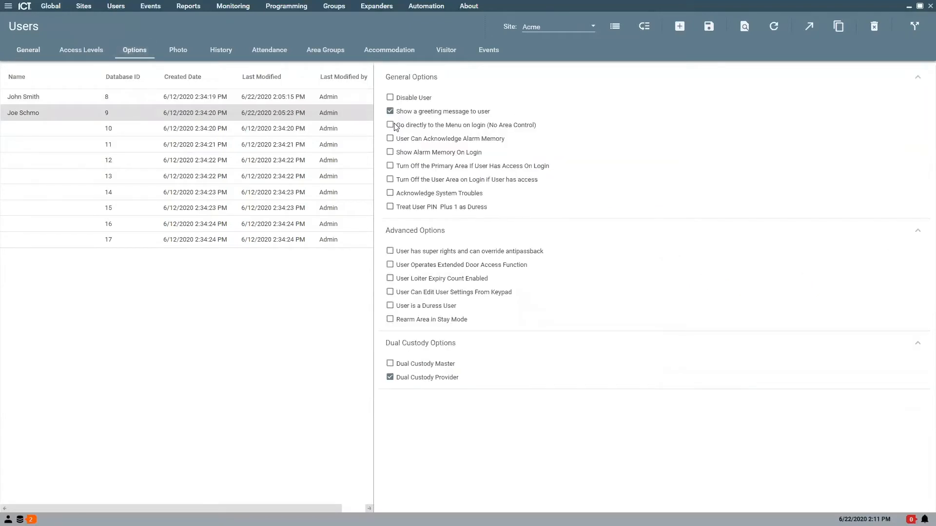
click(391, 364)
click(390, 364)
click(390, 378)
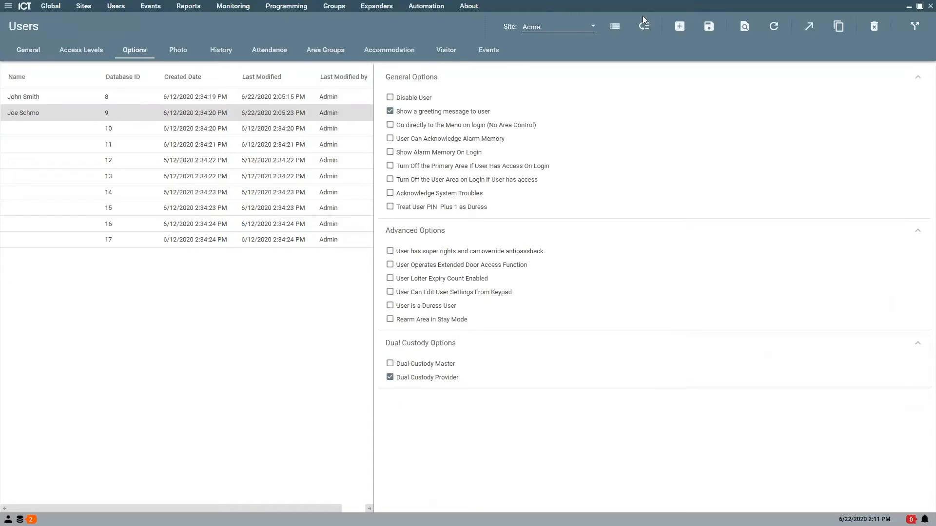
click(700, 36)
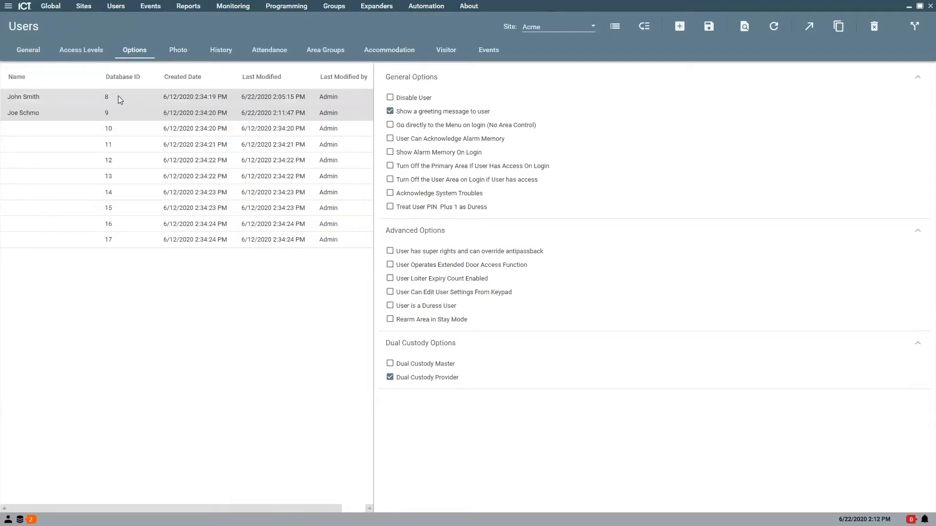
Try to set the Reader 1 Dual Authentication Wait Time to 30 for reader expander Acme Office Building RD 1.
click(300, 7)
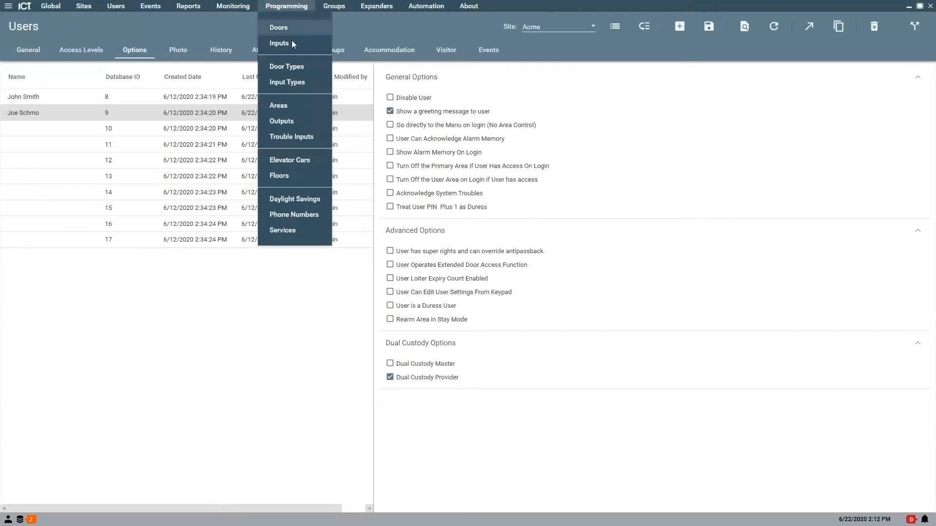
click(373, 8)
click(388, 90)
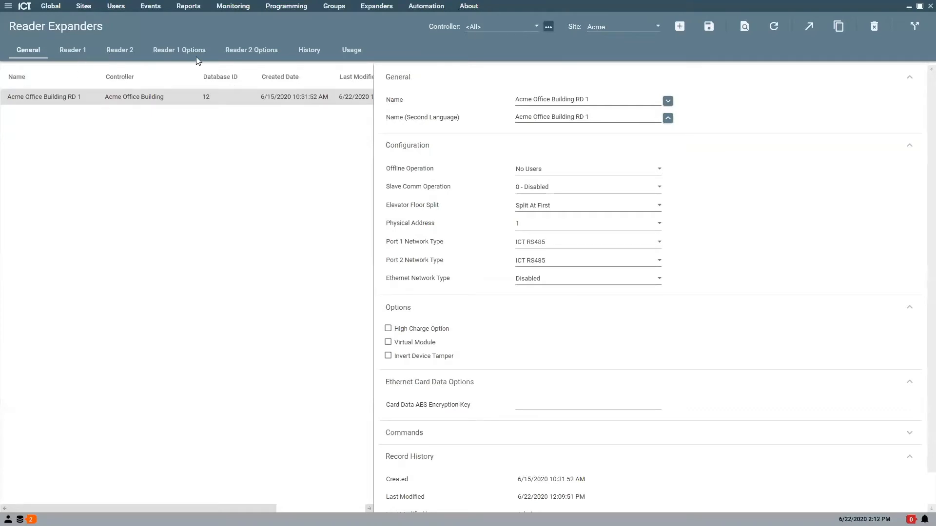
scroll(845, 379, down, 2)
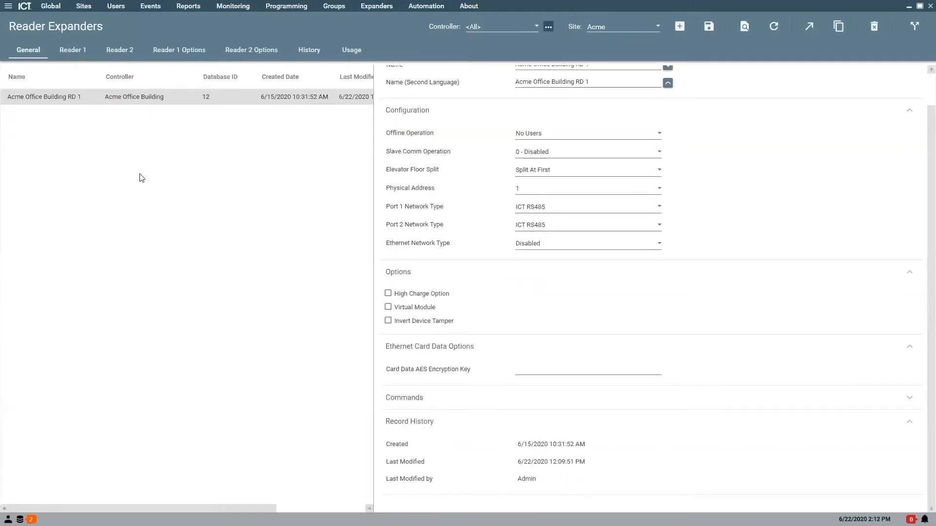
click(84, 47)
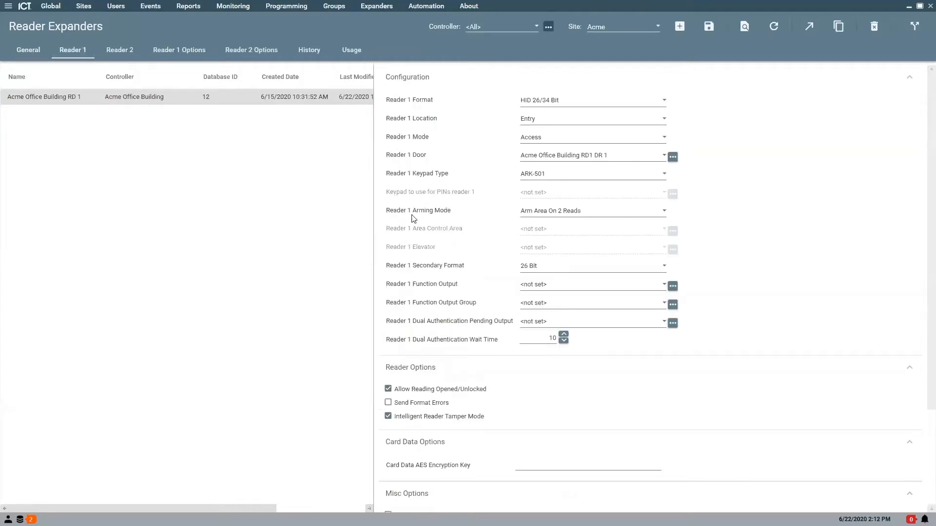
double_click(539, 338)
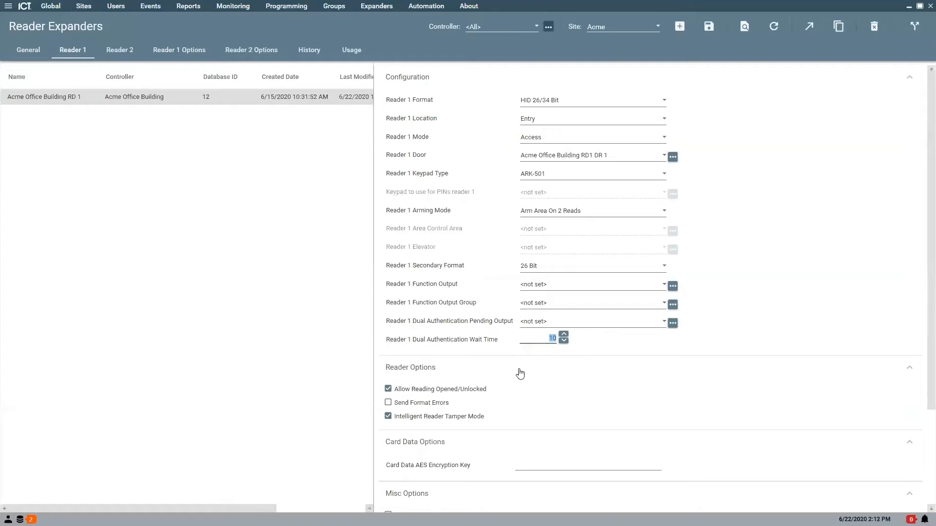
text(100)
key(BackSpace)
key(BackSpace)
key(BackSpace)
text(30)
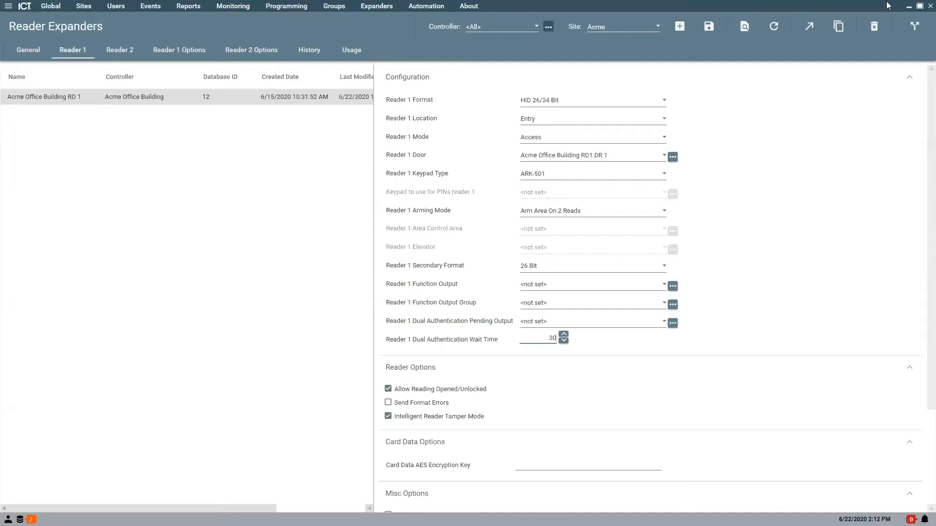
click(919, 6)
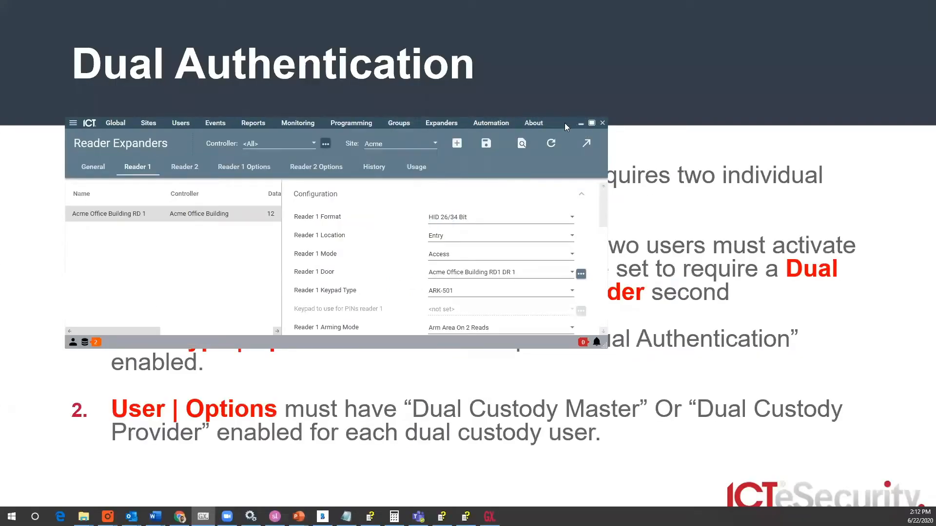
click(580, 123)
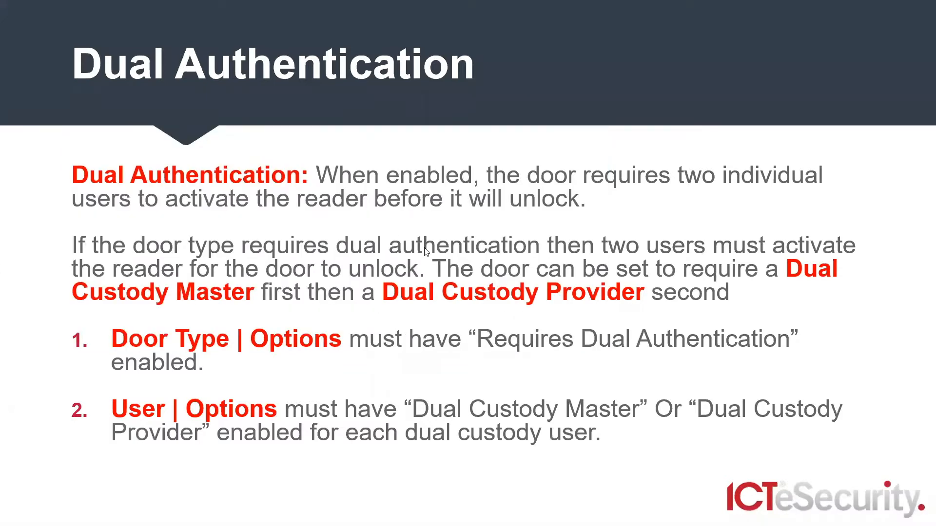
click(443, 333)
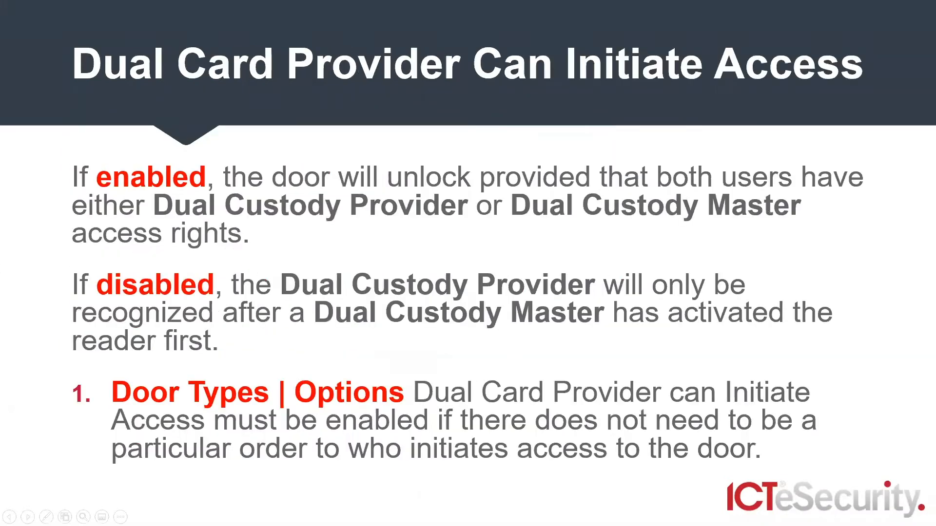
click(387, 457)
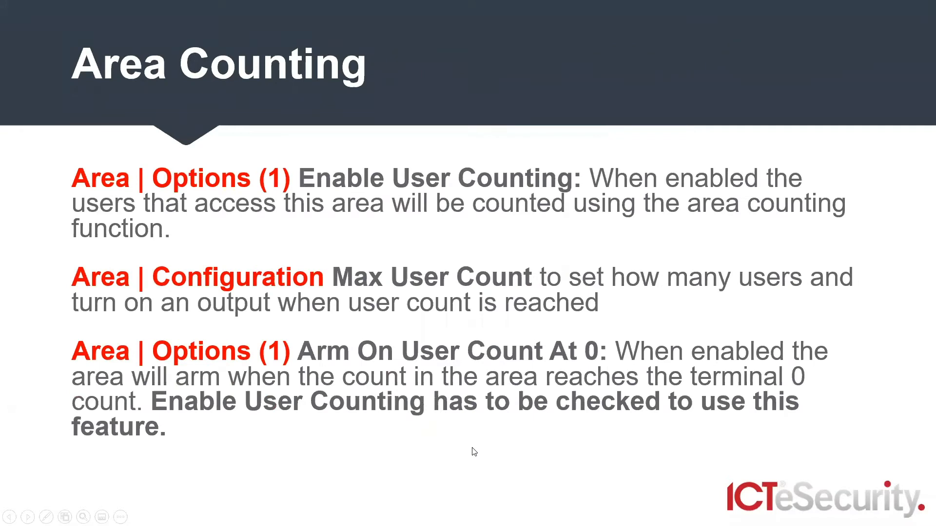
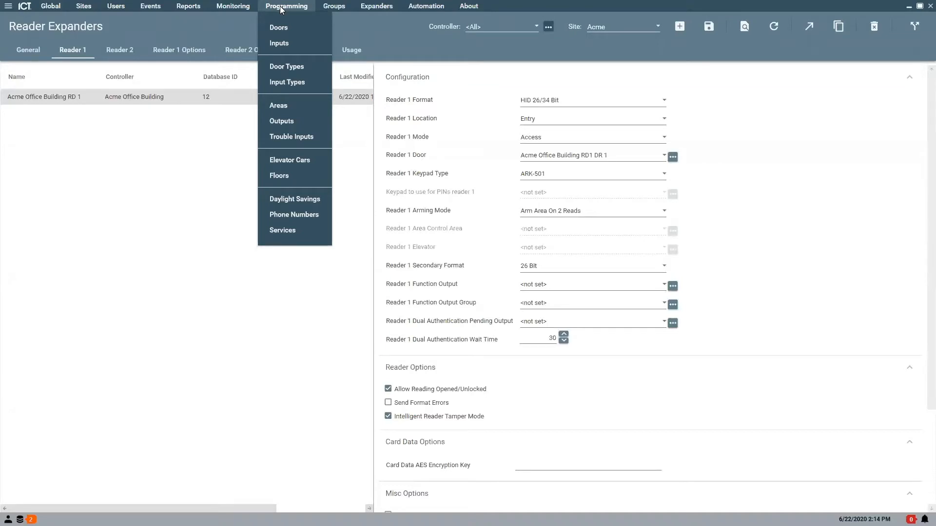
Open the areas without saving the reader expander changes, ensure Enable User Counting is enabled for Area 1, and save the area.
click(283, 104)
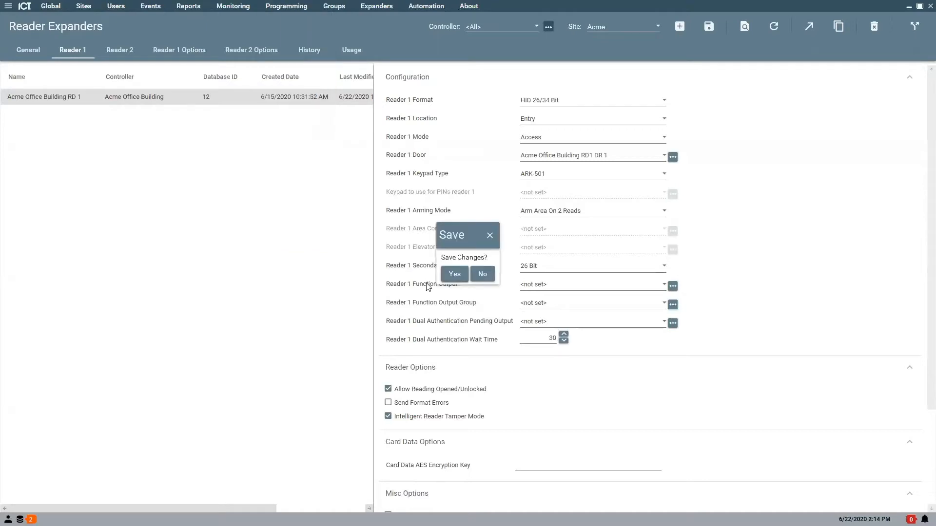
click(482, 275)
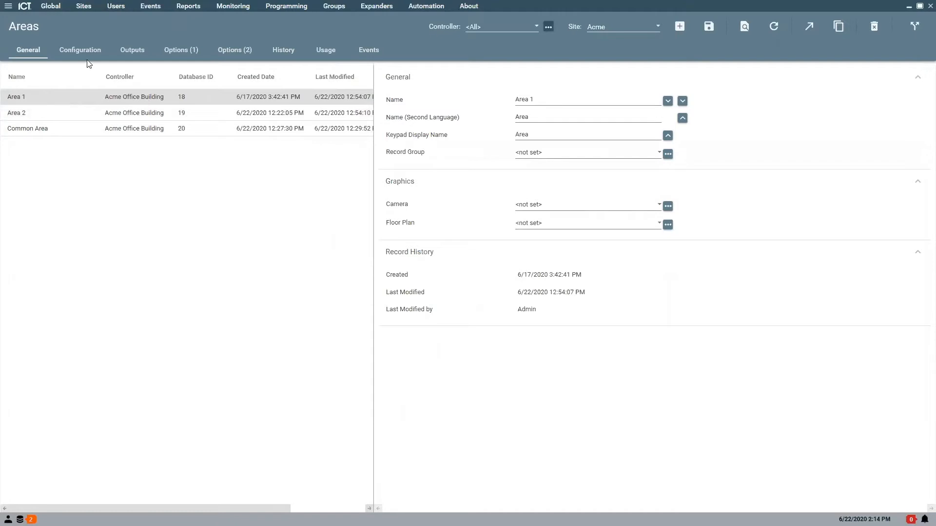
click(129, 50)
click(169, 51)
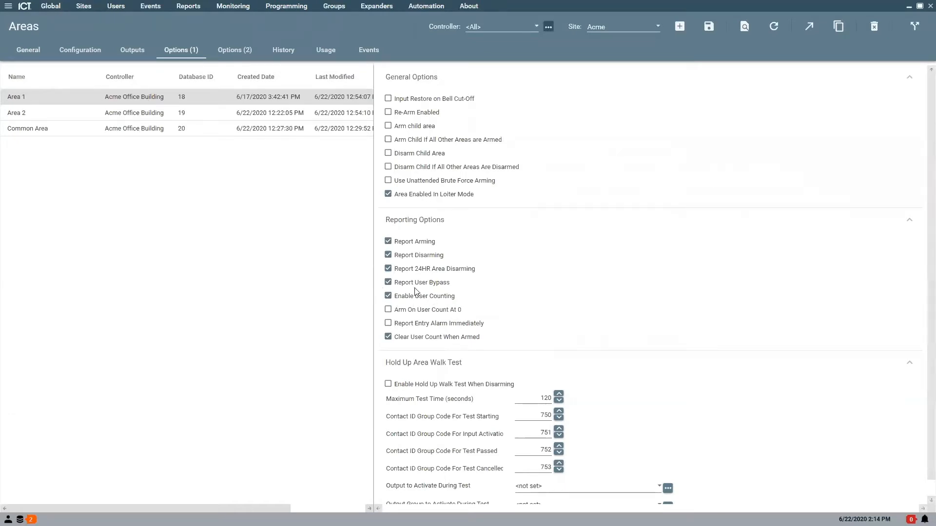
click(708, 27)
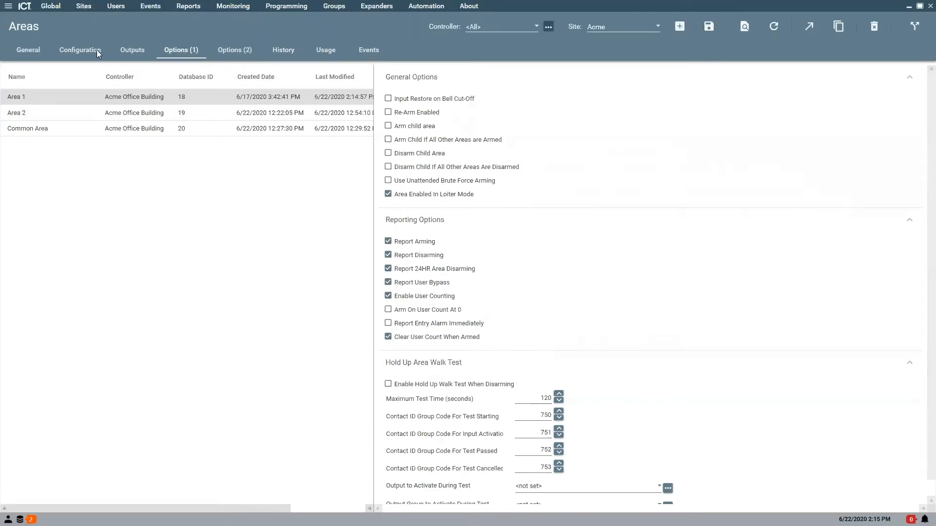
Set the Max User Count of Area 1 to 1 and save the area.
click(83, 50)
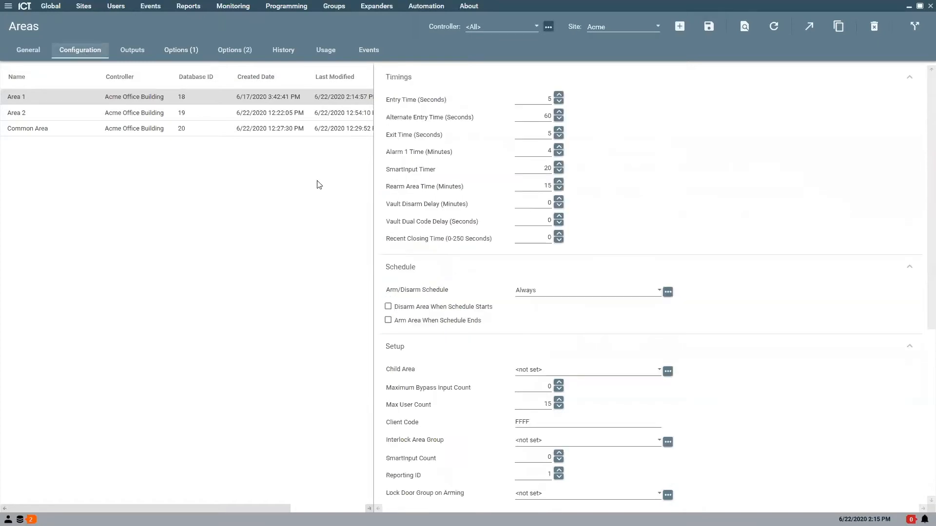
click(542, 404)
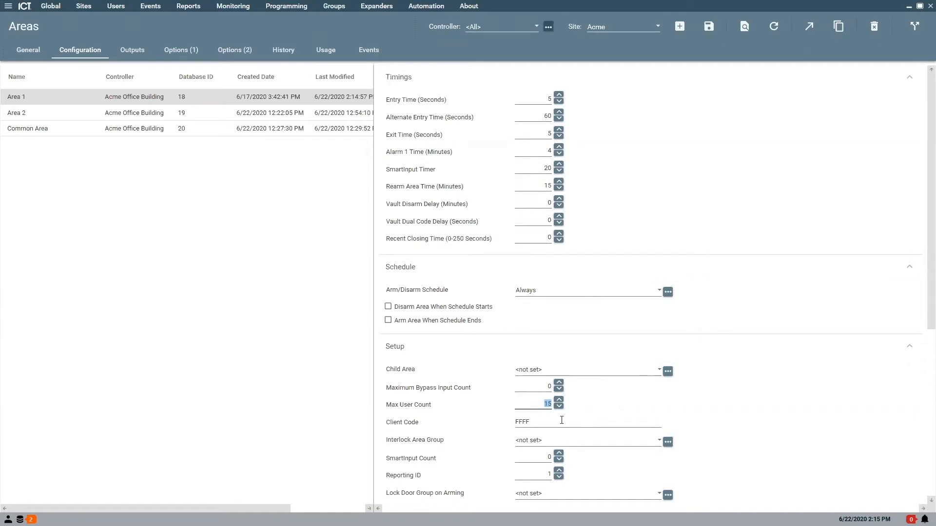
text(1)
click(712, 19)
click(710, 26)
click(710, 26)
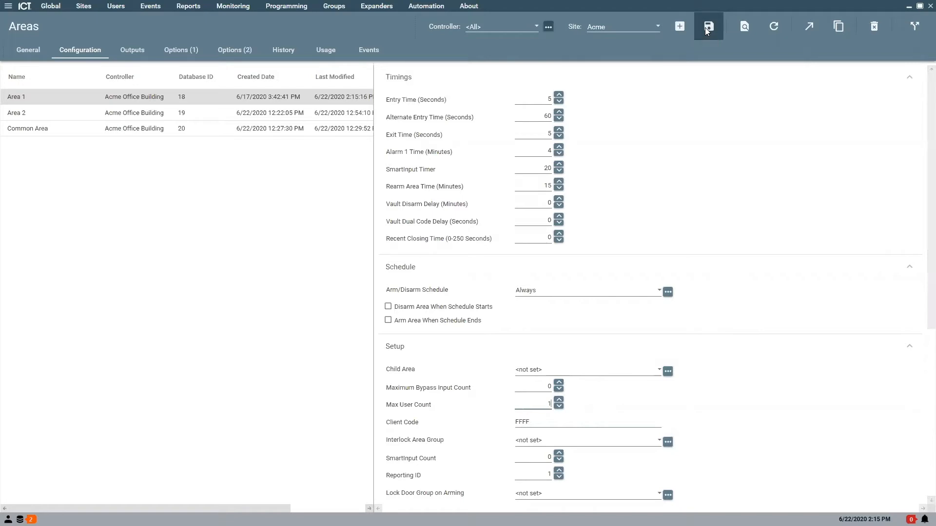
Check the status page for door access events following the Area 1 user count change.
click(289, 6)
mouse_move(232, 6)
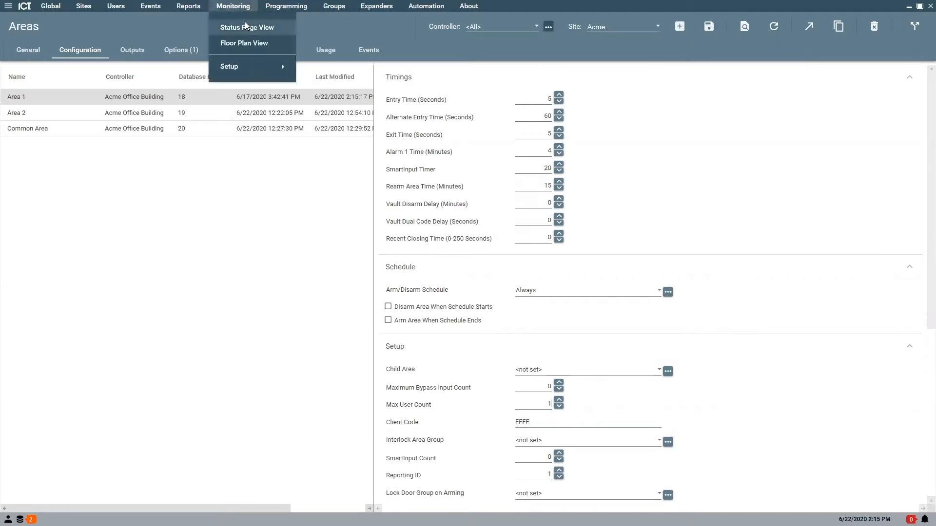
click(244, 23)
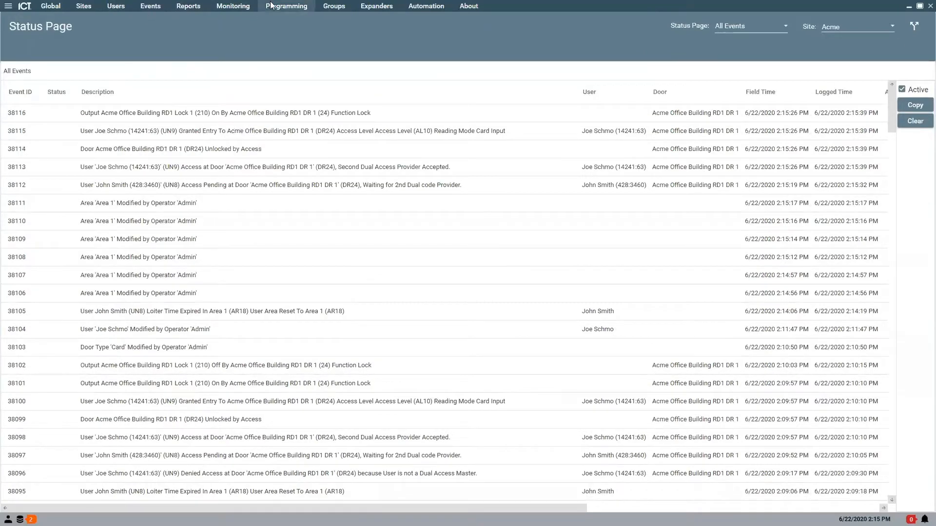
click(283, 27)
Disable Dual Custody Master in the first user's options and save the user.
click(112, 6)
click(120, 25)
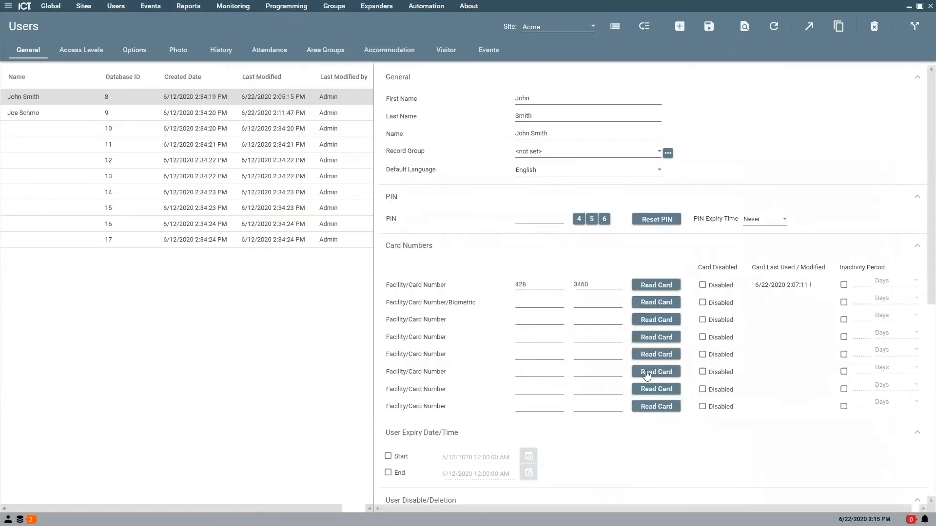
click(132, 50)
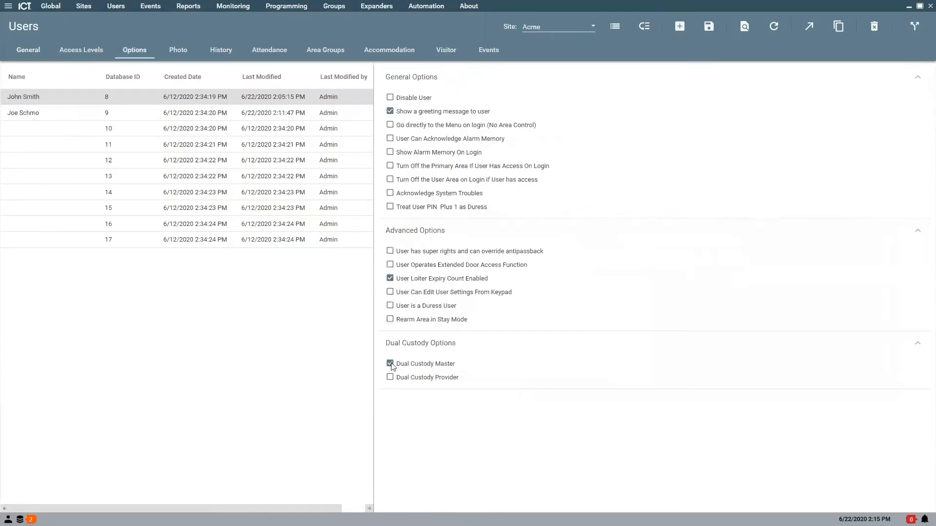
click(709, 27)
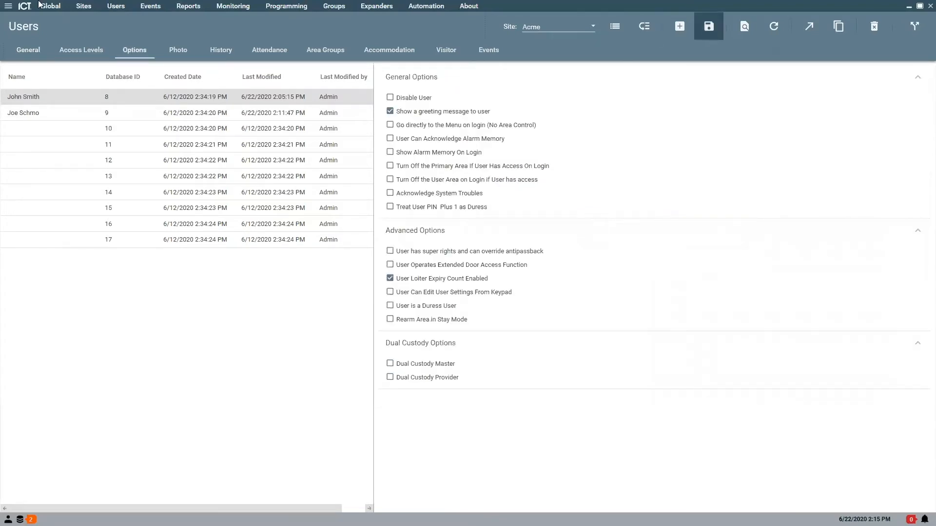
Disable Dual Custody Provider for the second user, save the record, and check the status page for new access events.
click(37, 115)
click(390, 378)
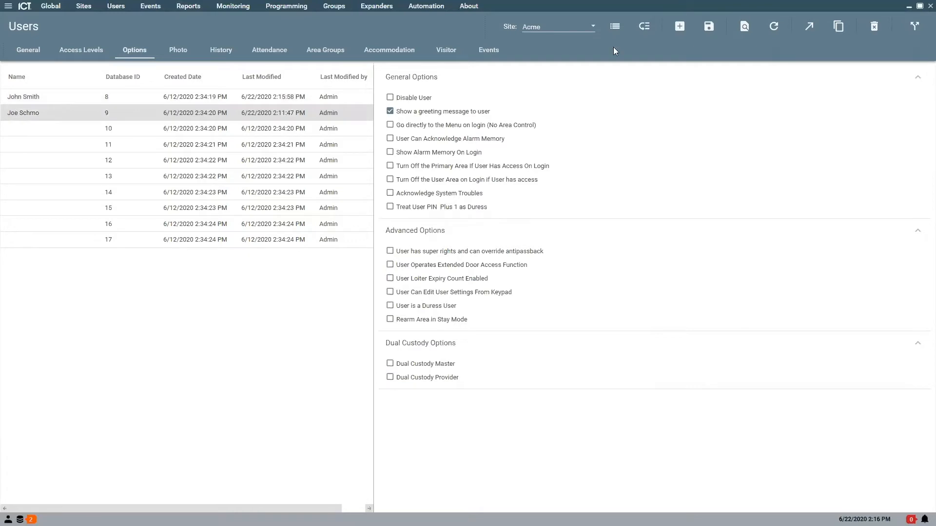
click(701, 29)
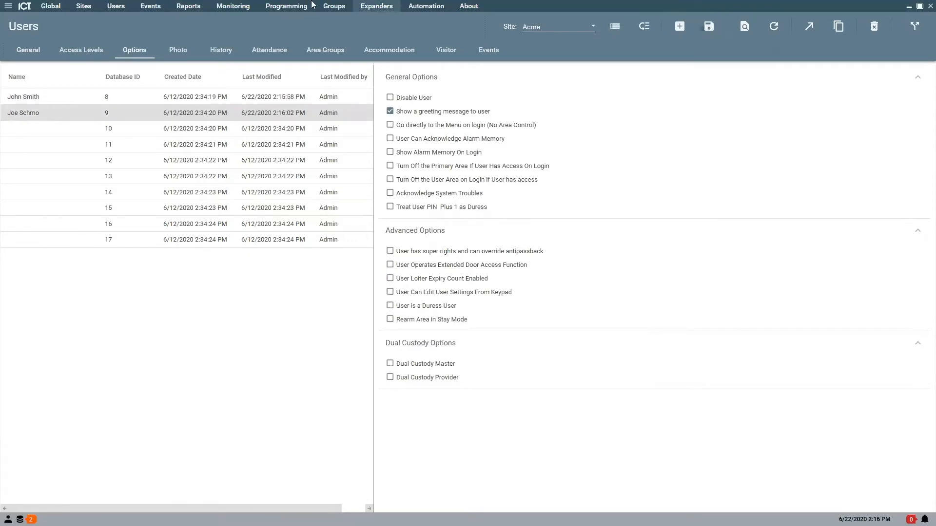
mouse_move(264, 7)
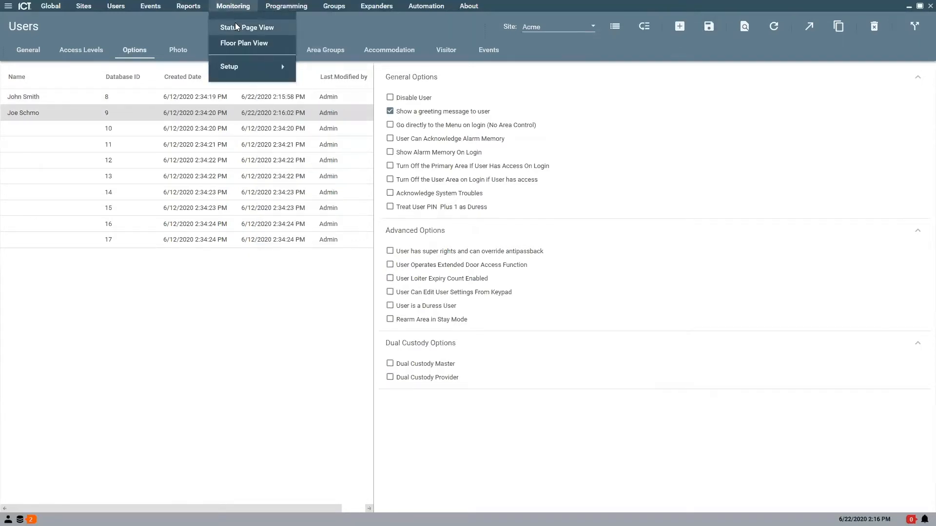
click(231, 24)
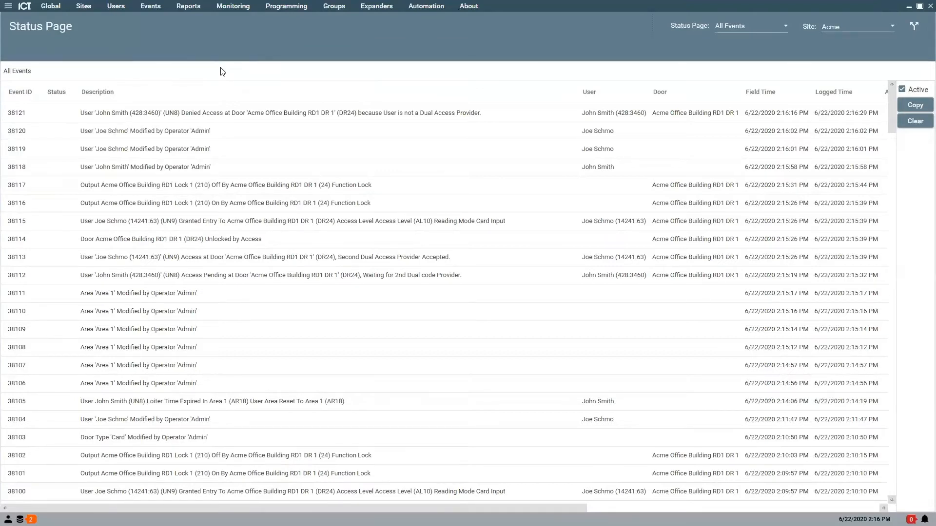
Turn off Requires Dual Authentication for the Card door type, with Dual Card Provider Can Initiate Access also disabled, and save it.
click(274, 7)
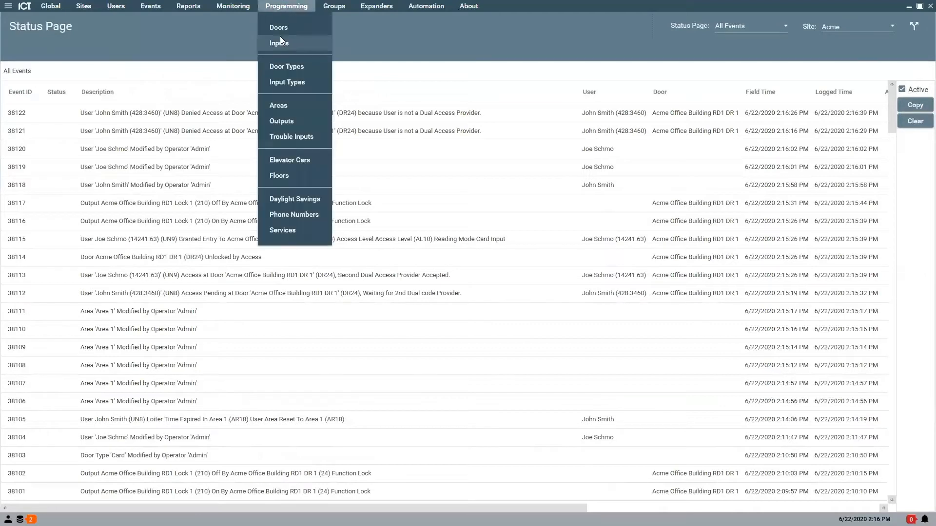
click(297, 67)
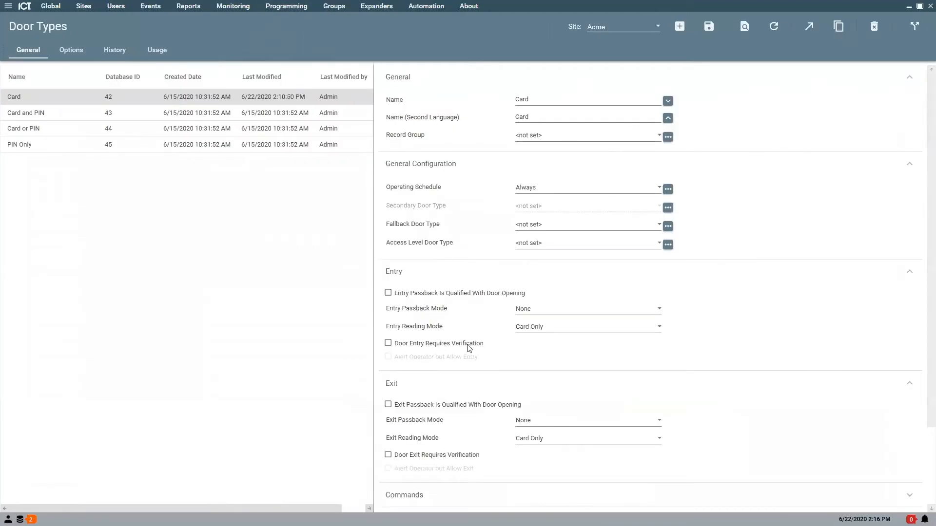
click(59, 52)
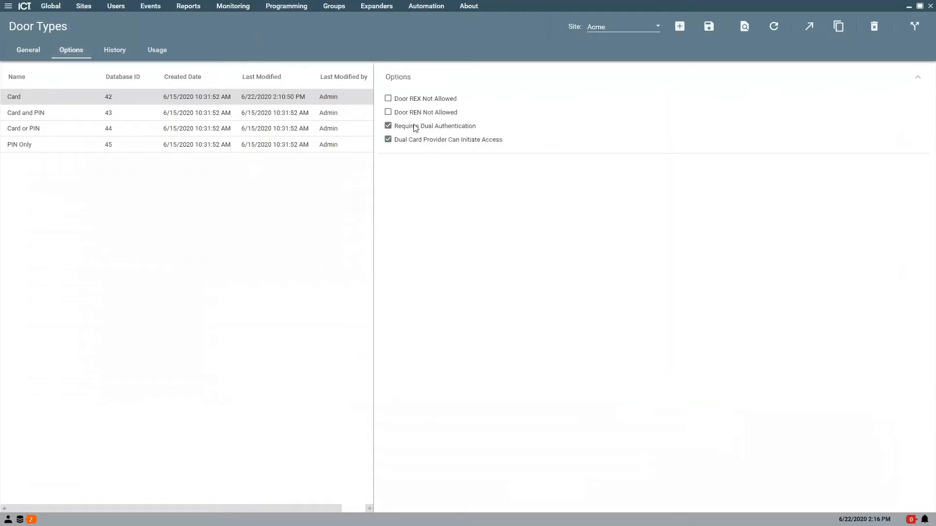
click(389, 126)
click(712, 26)
Check the status page for door access events with dual authentication turned off.
mouse_move(227, 4)
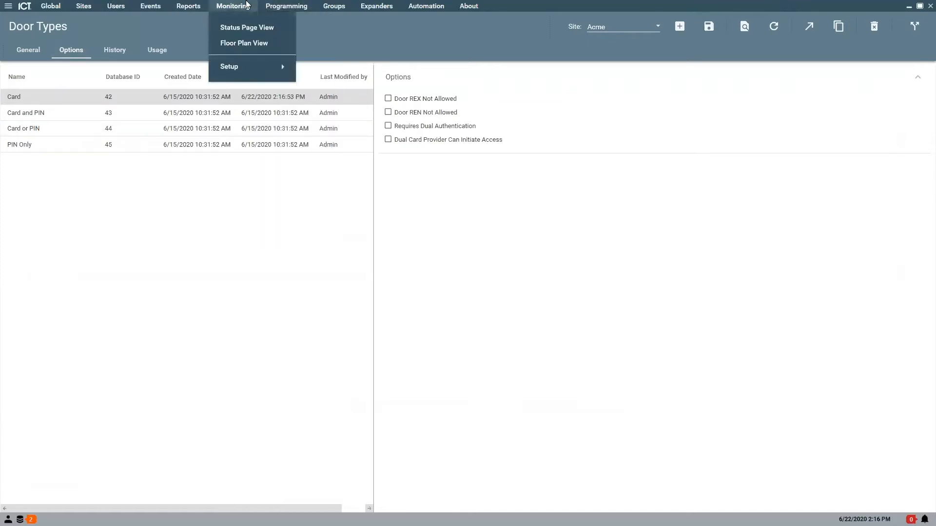
mouse_move(304, 11)
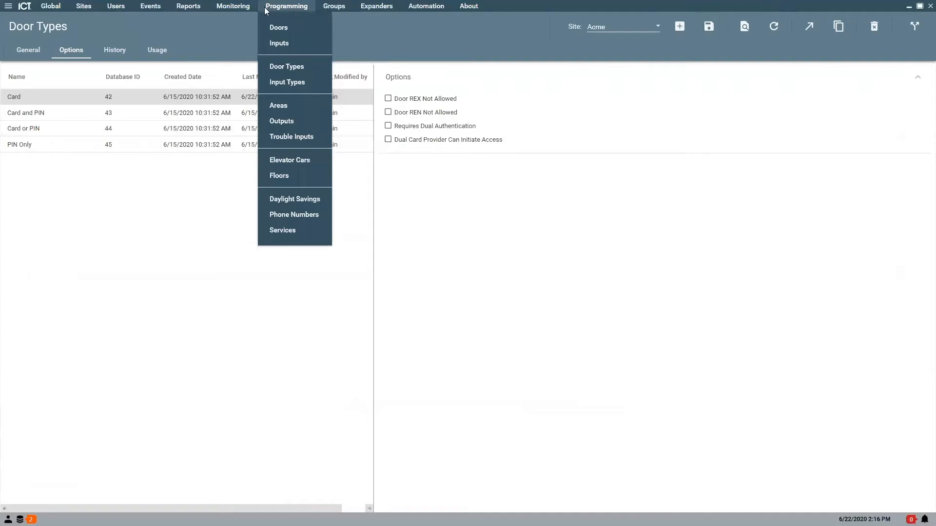
click(235, 25)
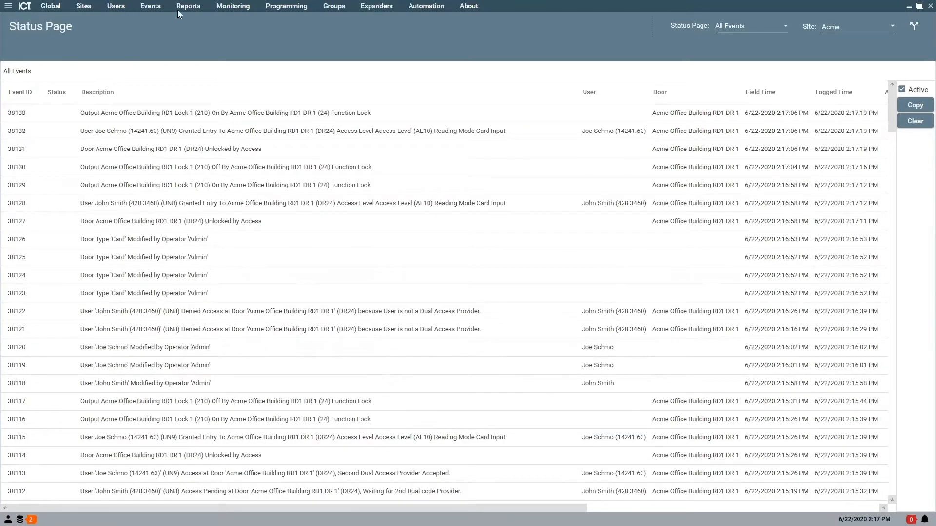
Set the Area Inside Door of Acme Office Building RD1 DR 1 to Area 1 and save the door.
click(263, 6)
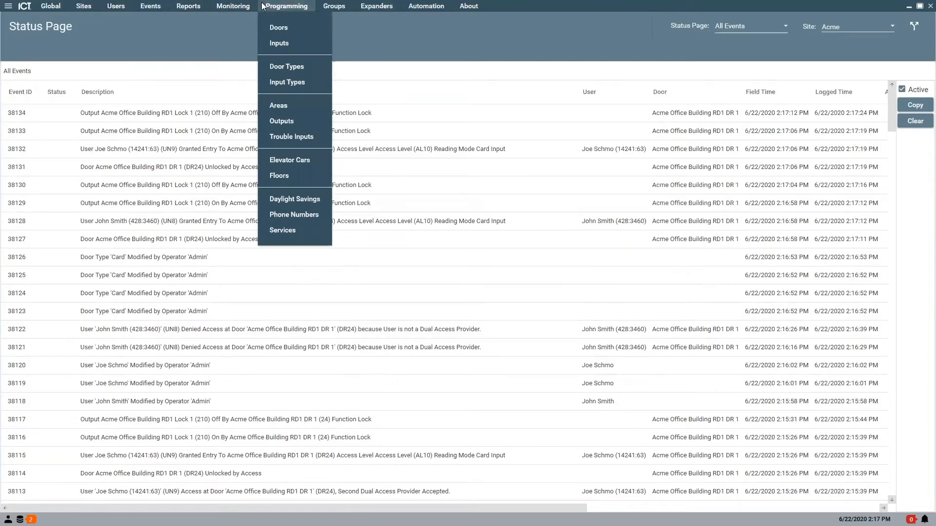
click(222, 6)
click(284, 7)
click(280, 30)
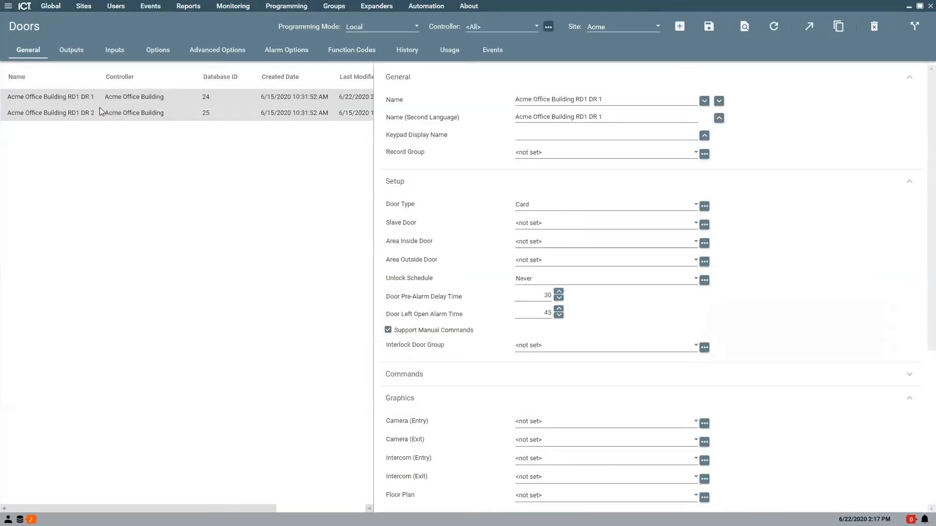
click(564, 248)
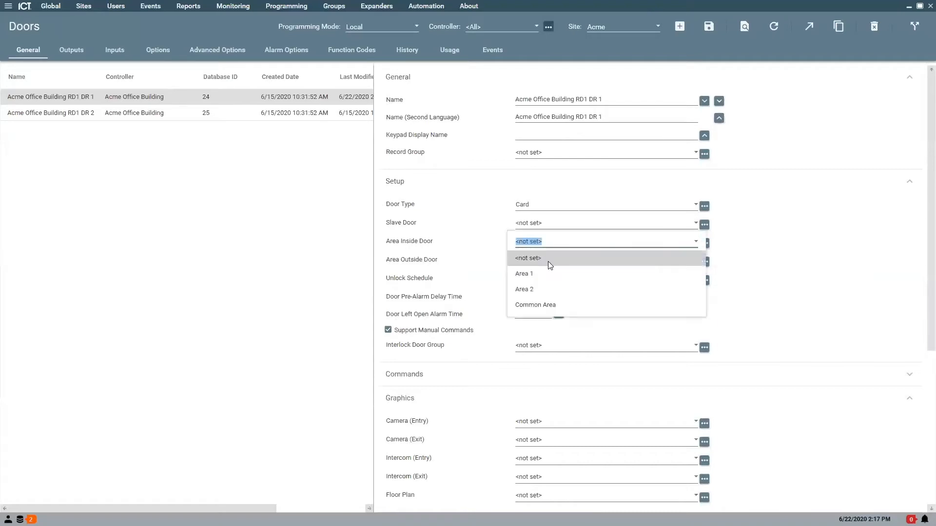
click(540, 276)
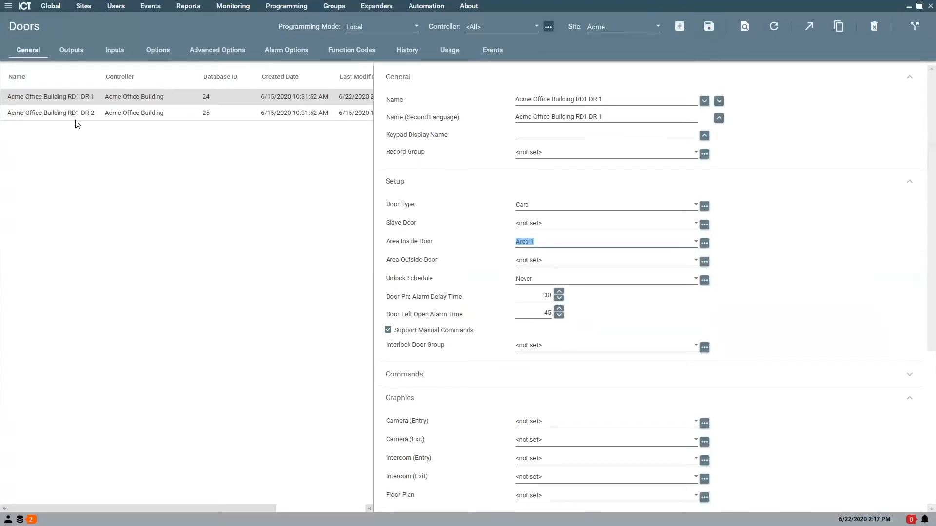
Review Area 1's Max User Count setting and its user counting options.
click(287, 6)
click(289, 111)
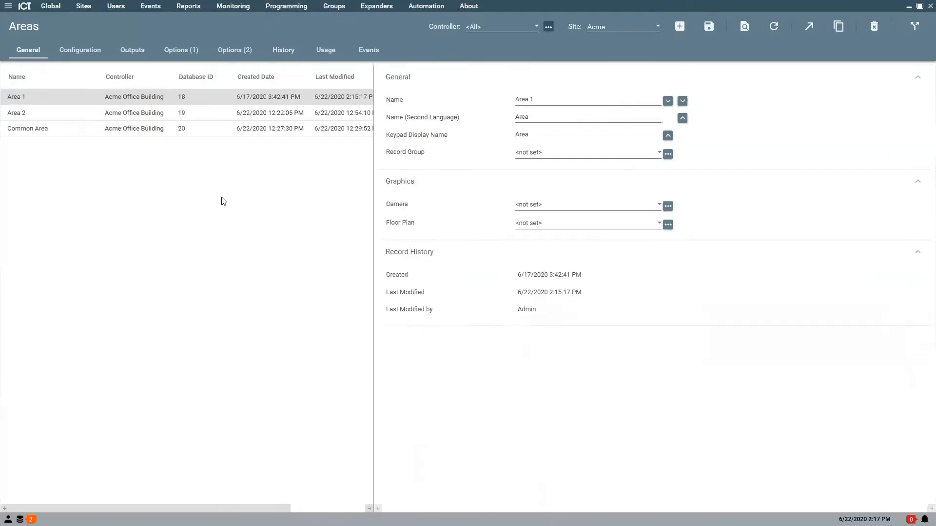
click(83, 51)
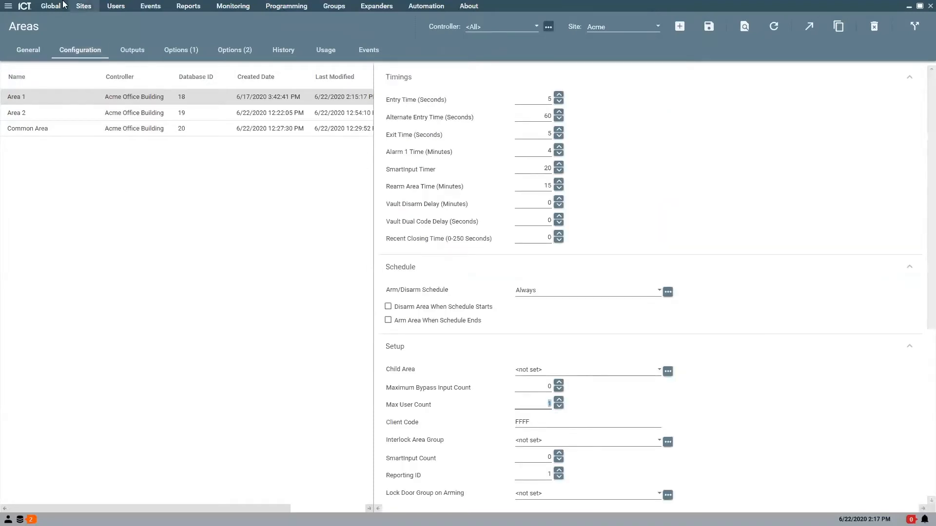
click(190, 52)
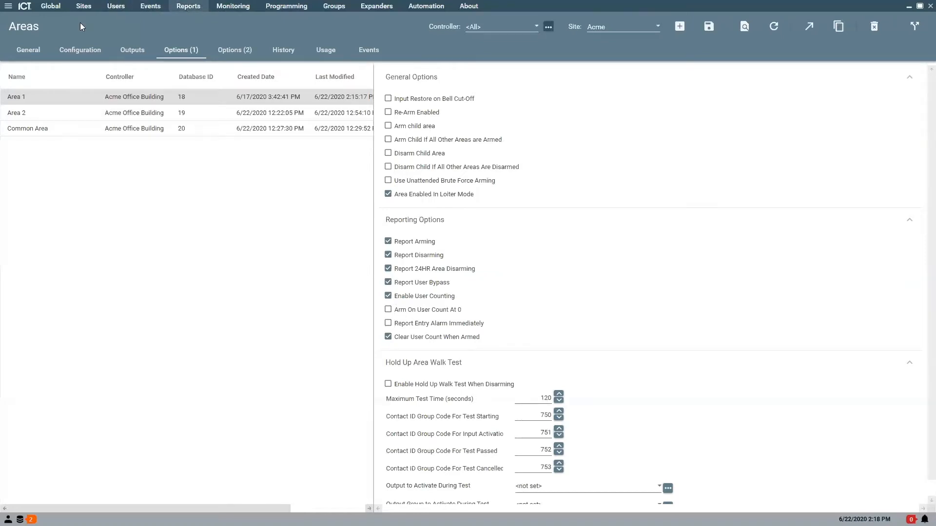
Make sure Acme Office Building RD1 DR 1 has Area 1 as its Area Inside Door and save the door.
click(286, 7)
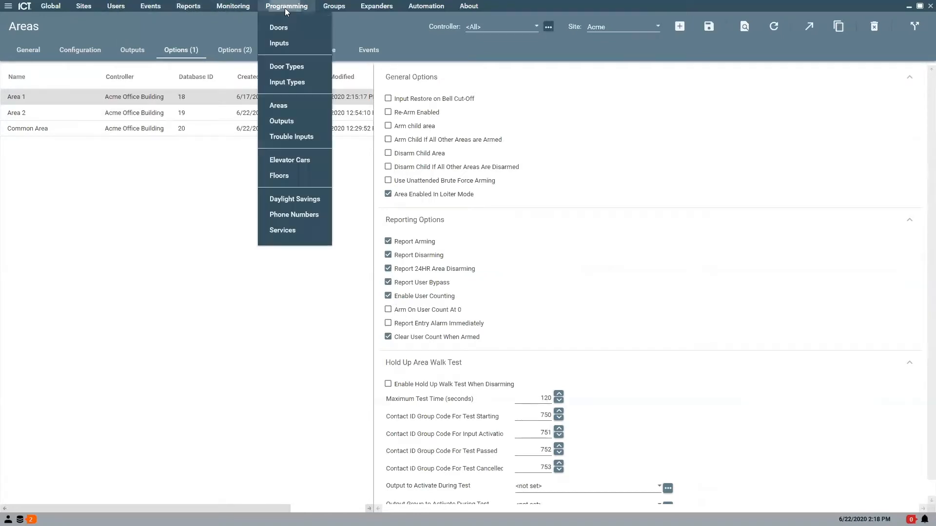
click(282, 35)
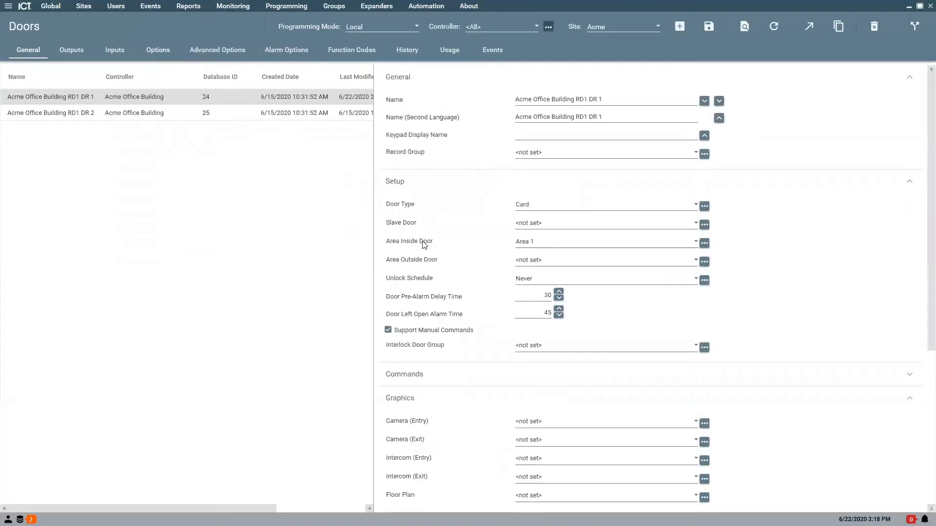
click(604, 247)
click(605, 247)
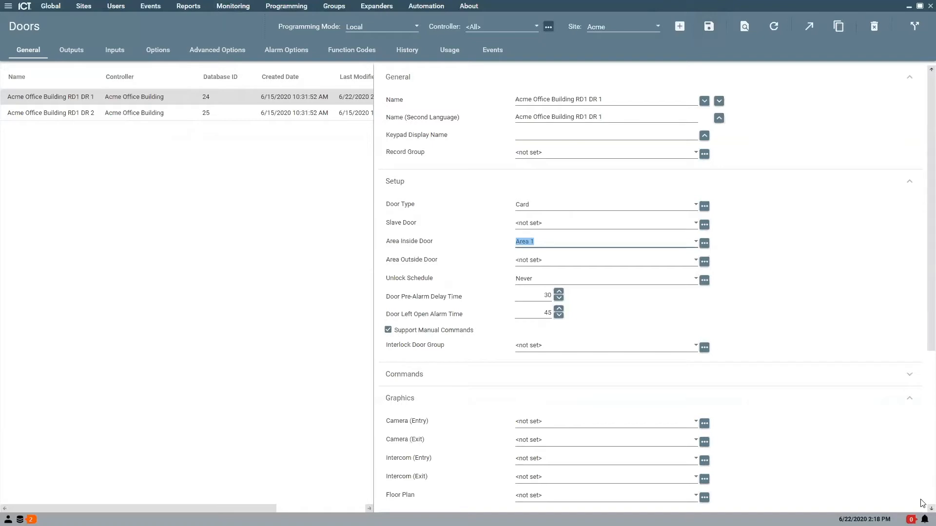
Check the status page for entry events at the door leading into Area 1.
click(234, 6)
click(249, 29)
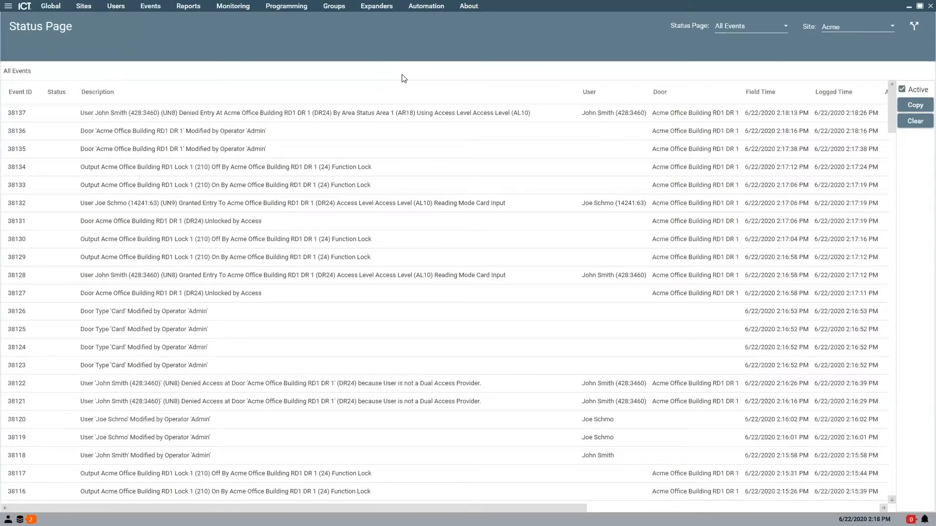
click(234, 6)
mouse_move(264, 9)
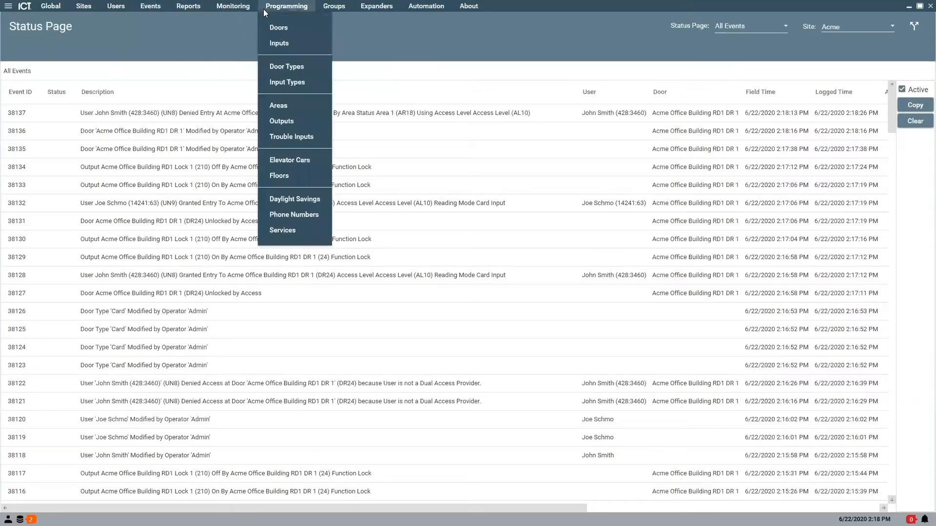
click(292, 104)
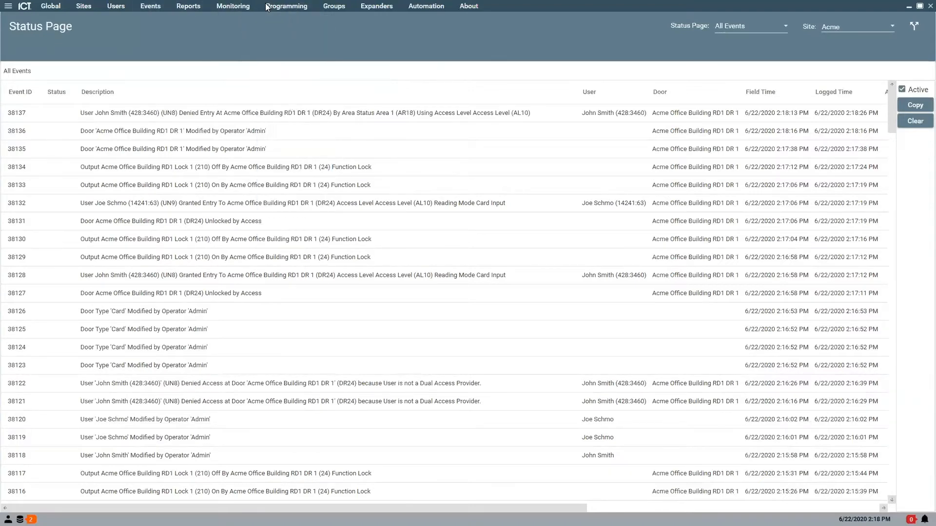
Check which area groups are available for the access level's Arming Area Groups, without adding any.
click(273, 7)
click(274, 7)
click(222, 5)
mouse_move(265, 6)
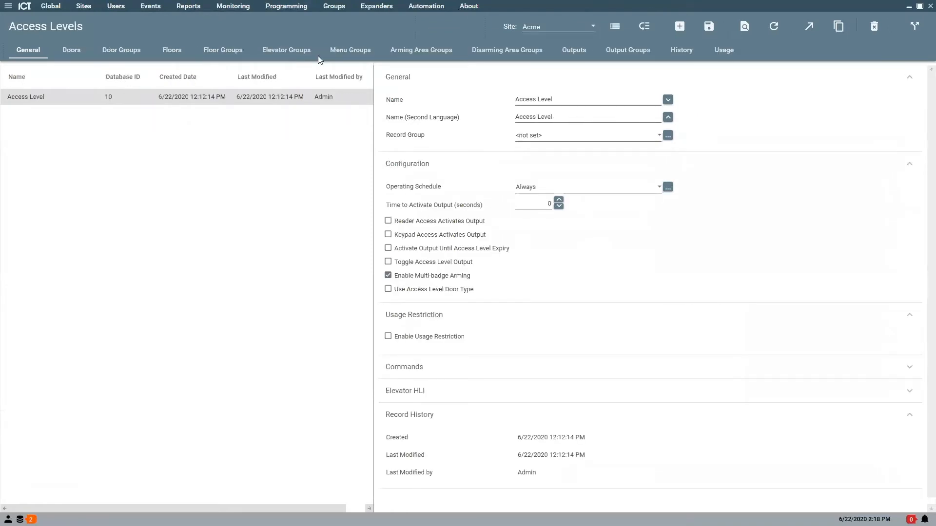
click(396, 53)
click(436, 146)
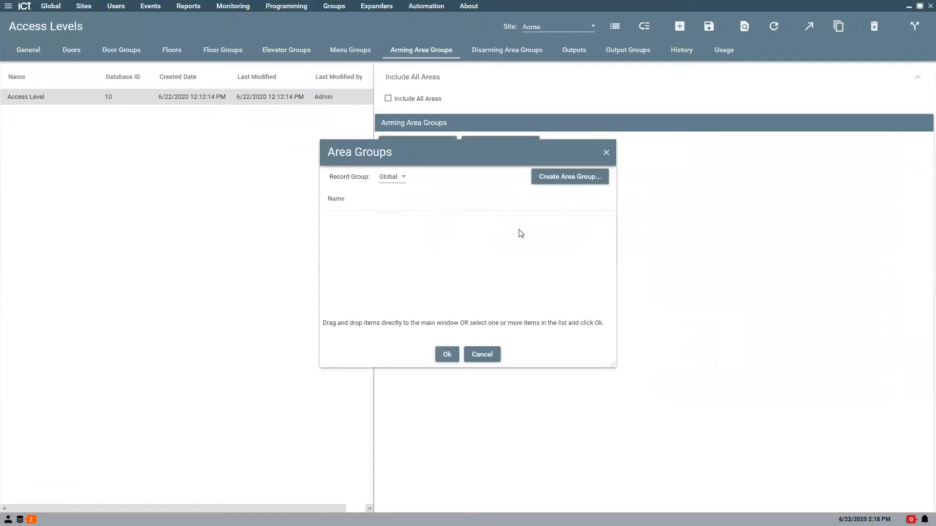
click(607, 152)
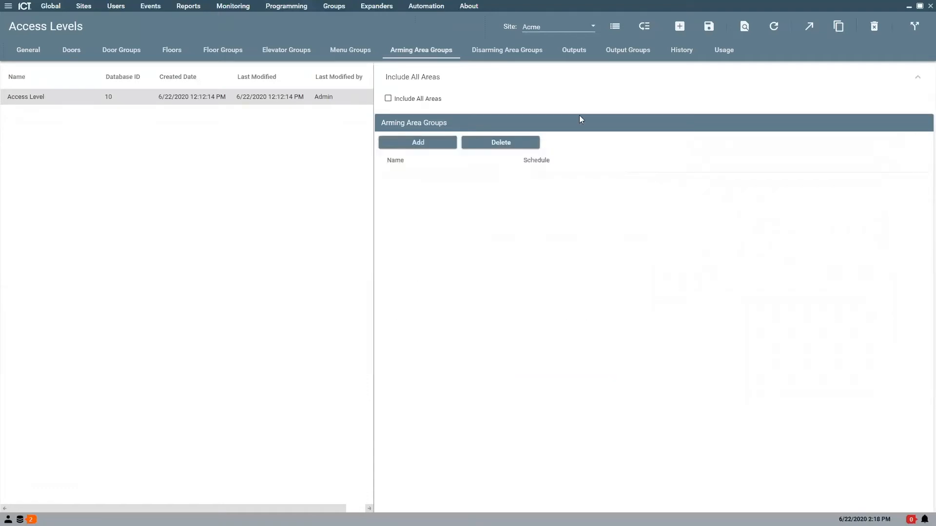
Create an area group containing Area 1, Area 2 and Common Area, and save it.
click(334, 5)
click(355, 46)
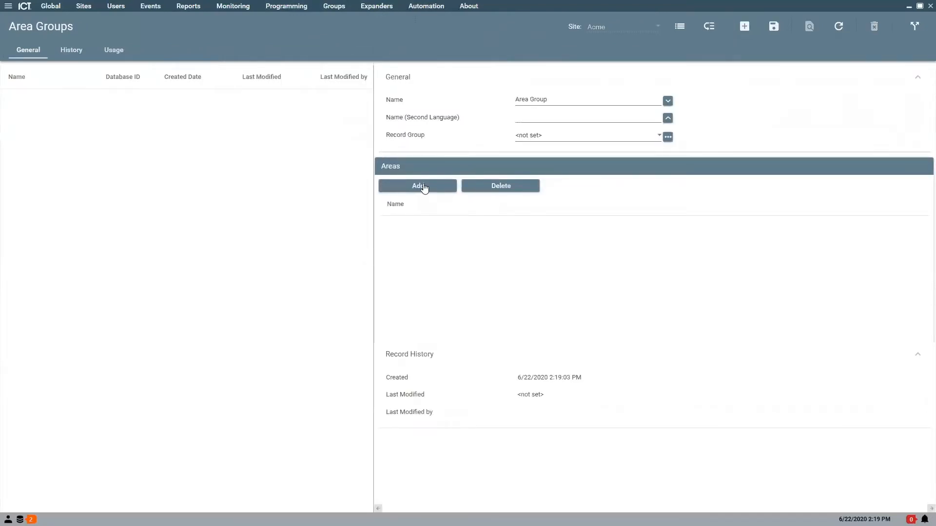
click(423, 186)
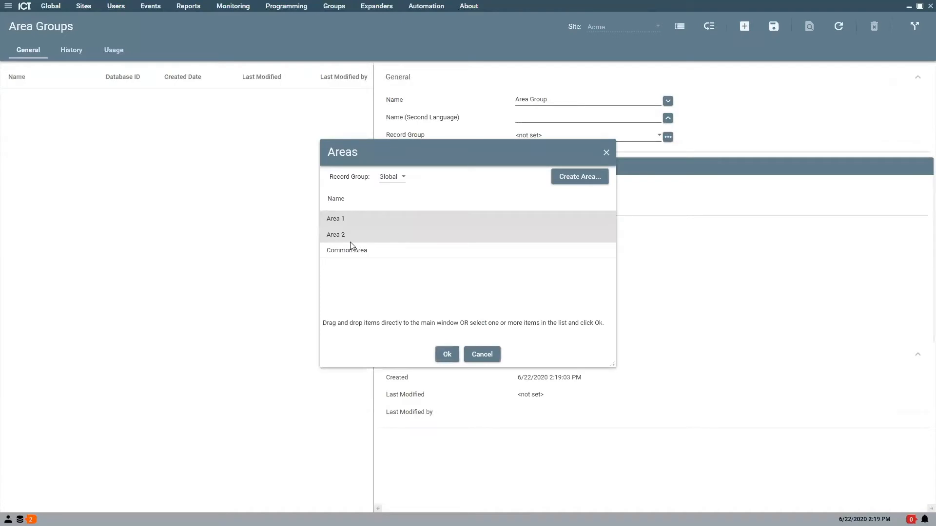
ctrl+click(355, 249)
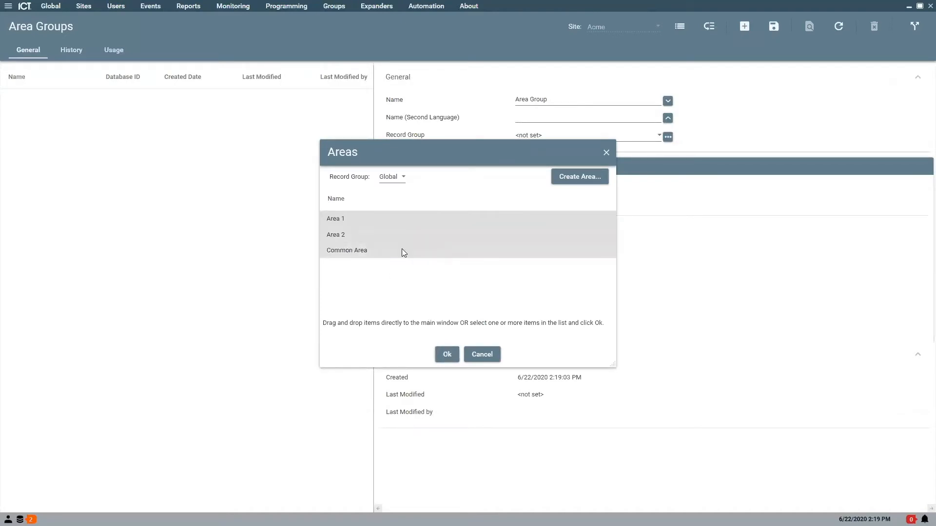
click(449, 355)
click(773, 26)
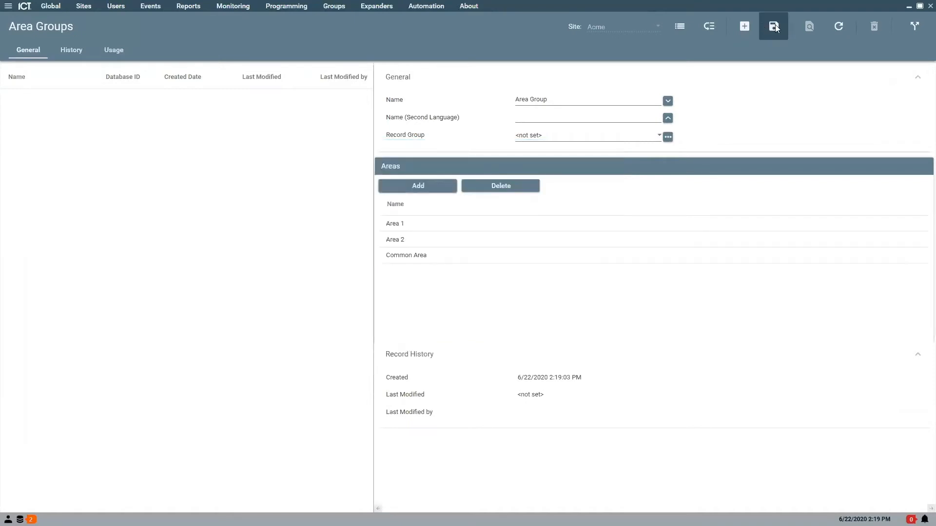
Add the new area group to the access level's Arming Area Groups.
click(302, 6)
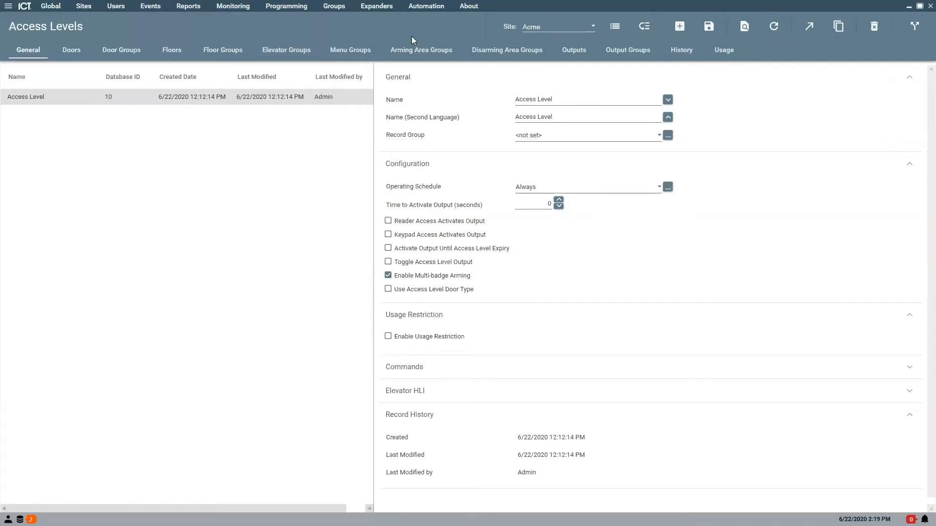
click(411, 56)
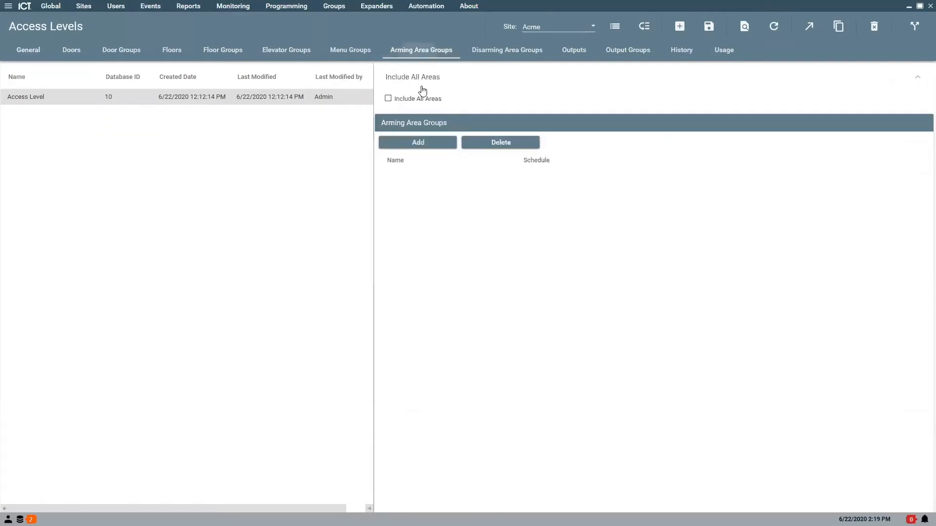
click(429, 149)
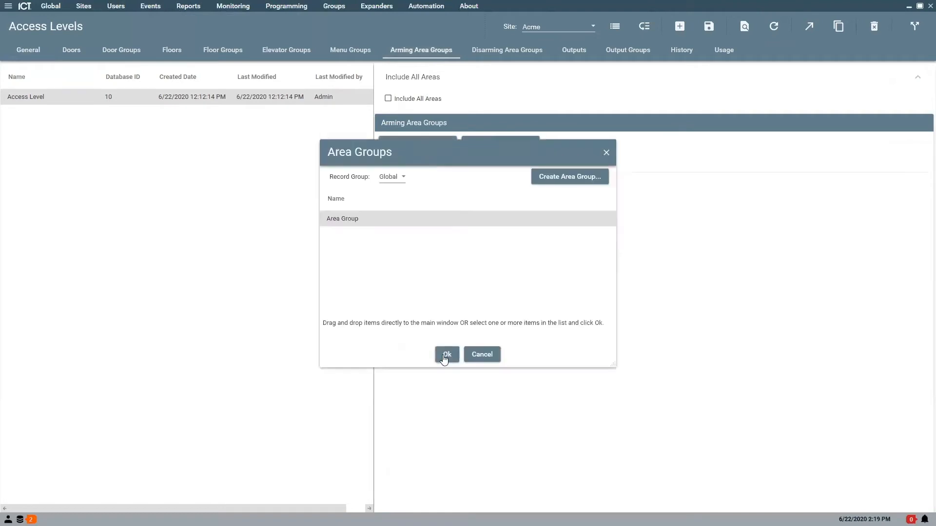
click(446, 354)
Add the area group to the access level's Disarming Area Groups and save the access level.
click(479, 49)
click(427, 144)
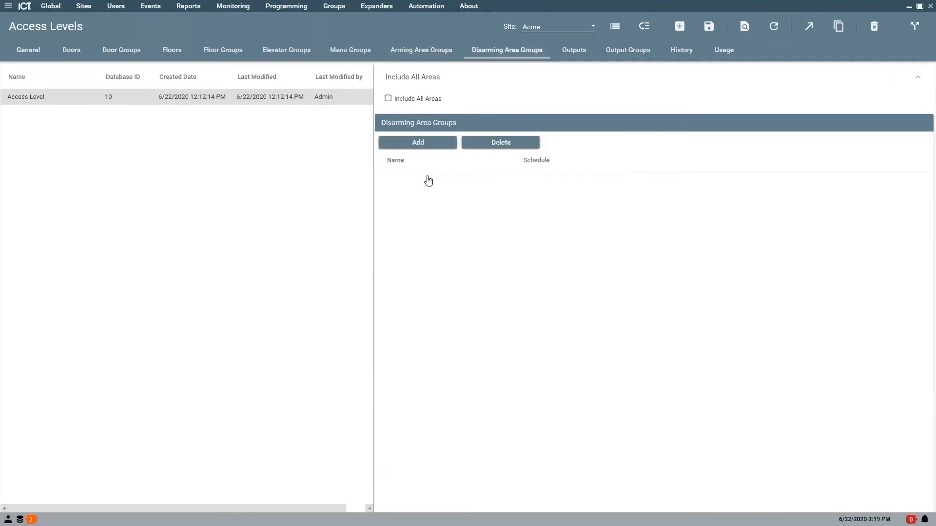
click(445, 355)
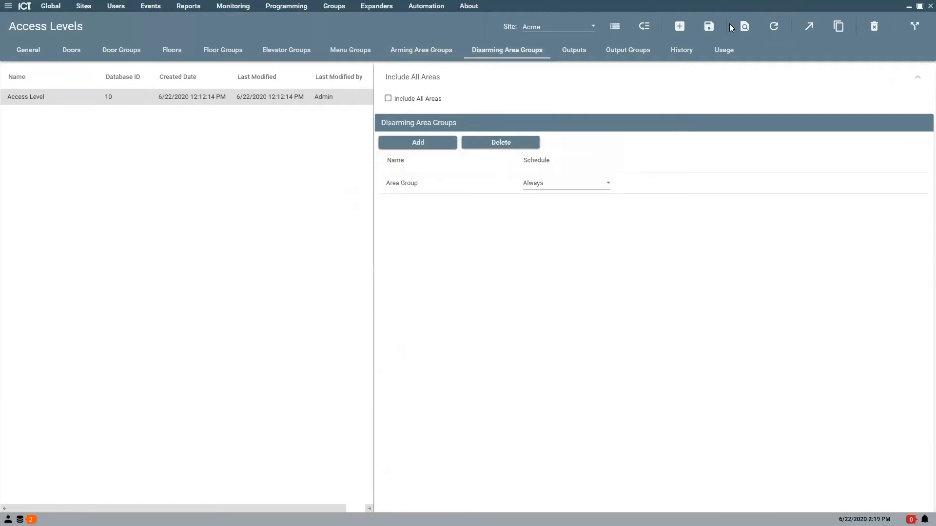
Check which doors are assigned to the access level.
click(294, 11)
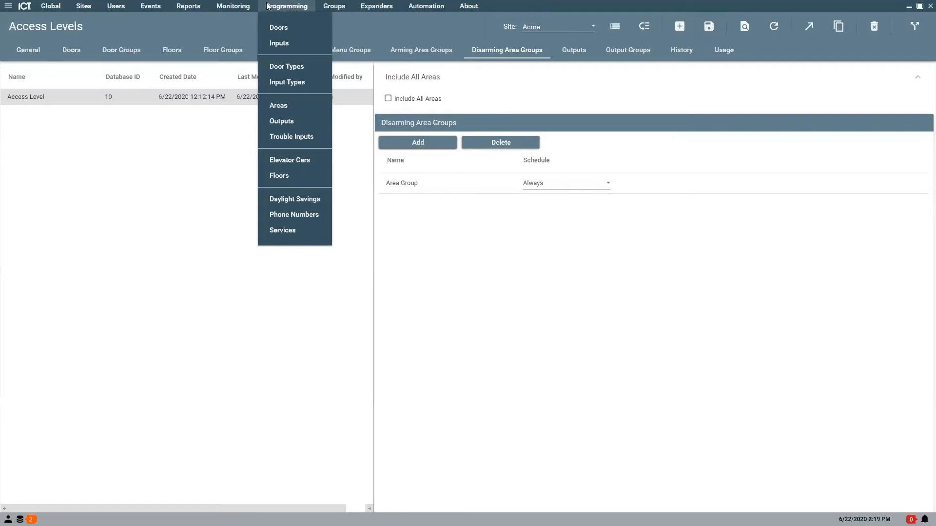
click(72, 56)
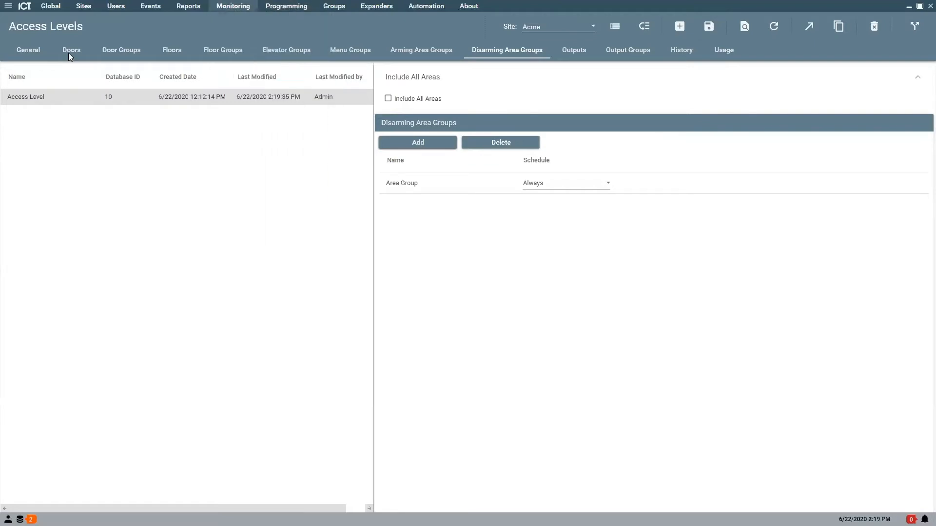
click(73, 56)
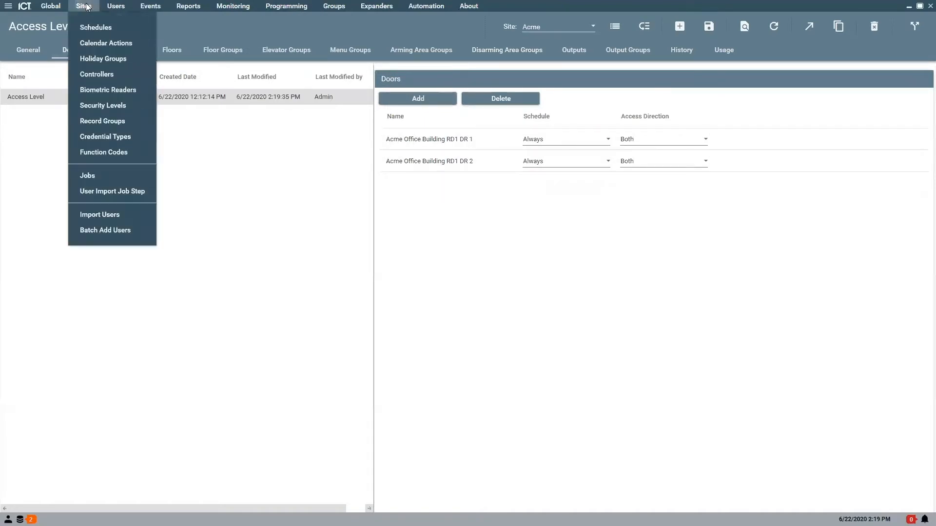
Examine the granted and denied entry events for Acme Office Building RD1 DR 1 on the status page.
mouse_move(116, 7)
click(235, 27)
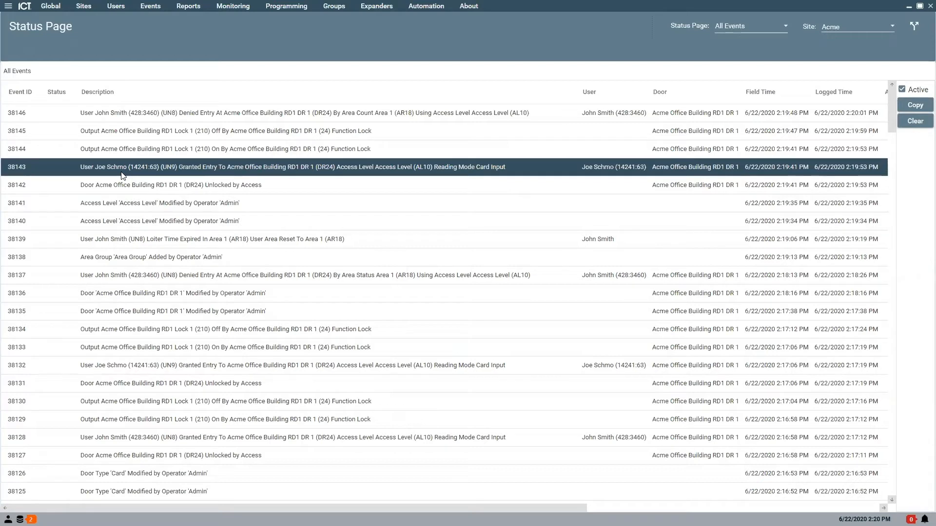
click(153, 114)
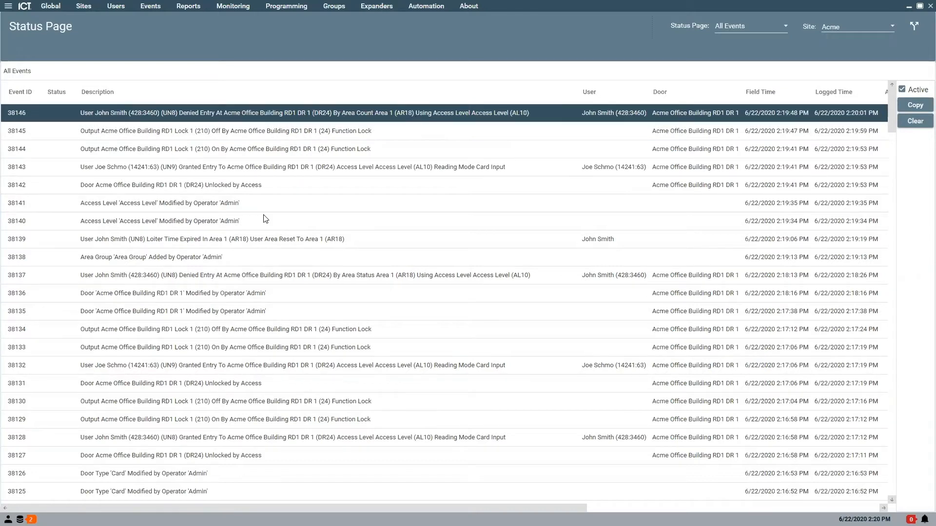
click(198, 277)
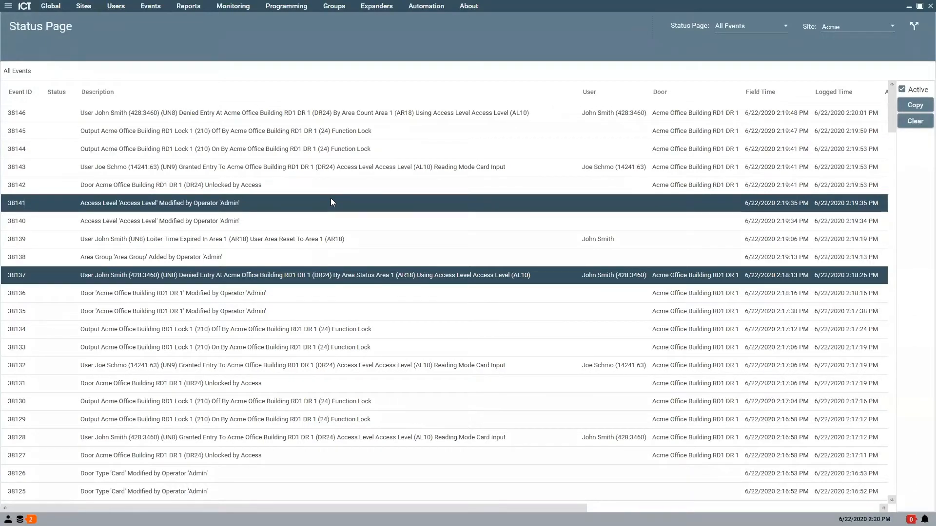
click(306, 183)
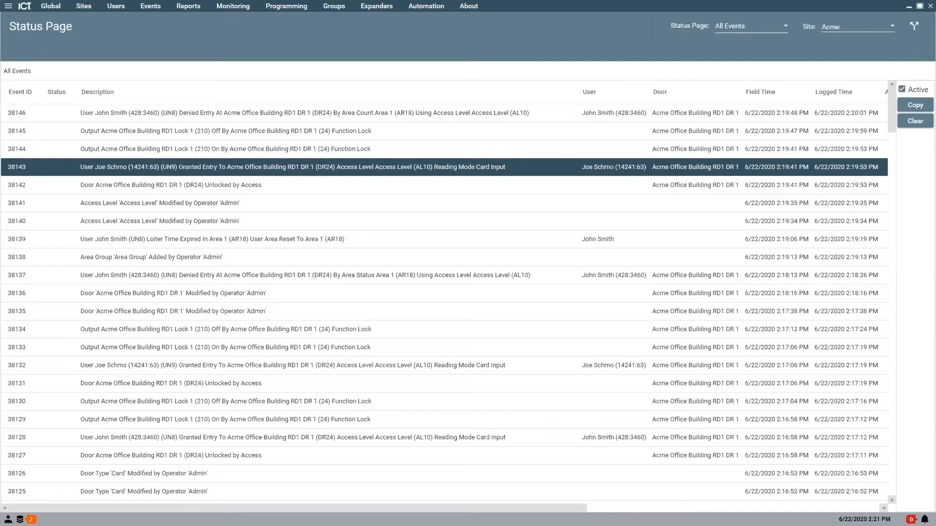
Set the Area Outside Door of Acme Office Building RD1 DR 1 to Area 2 and save the door.
click(285, 7)
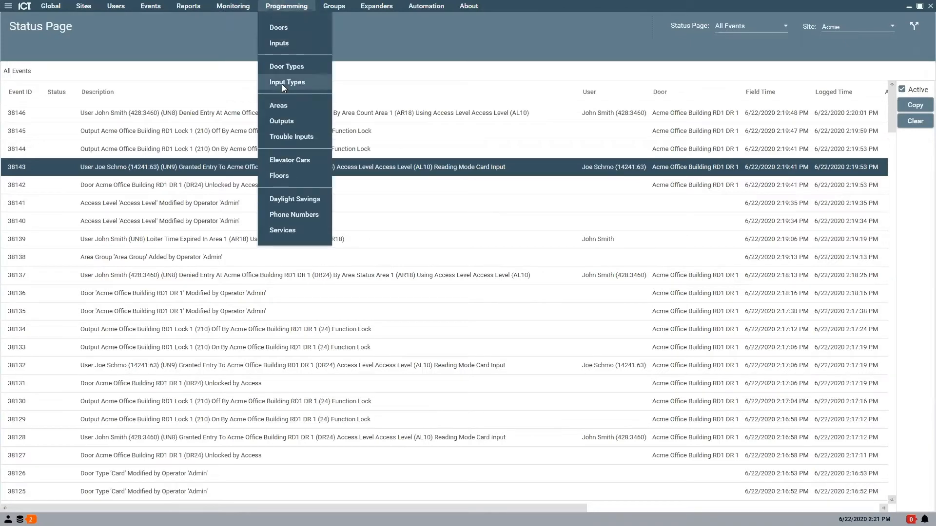
click(285, 107)
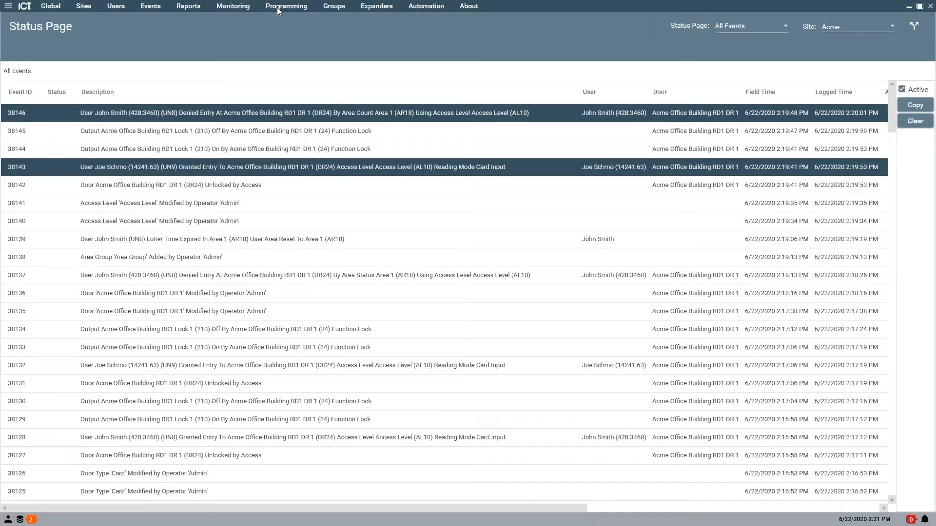
click(235, 6)
mouse_move(266, 7)
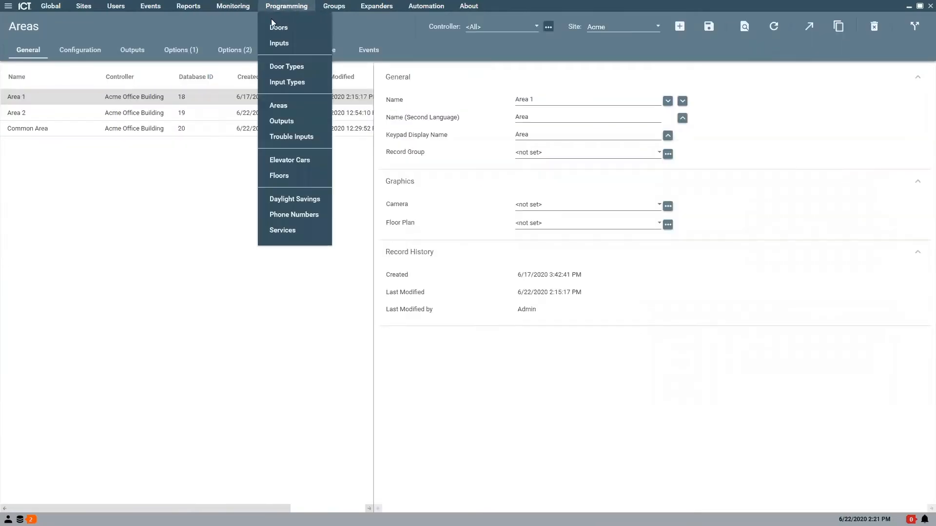
click(276, 32)
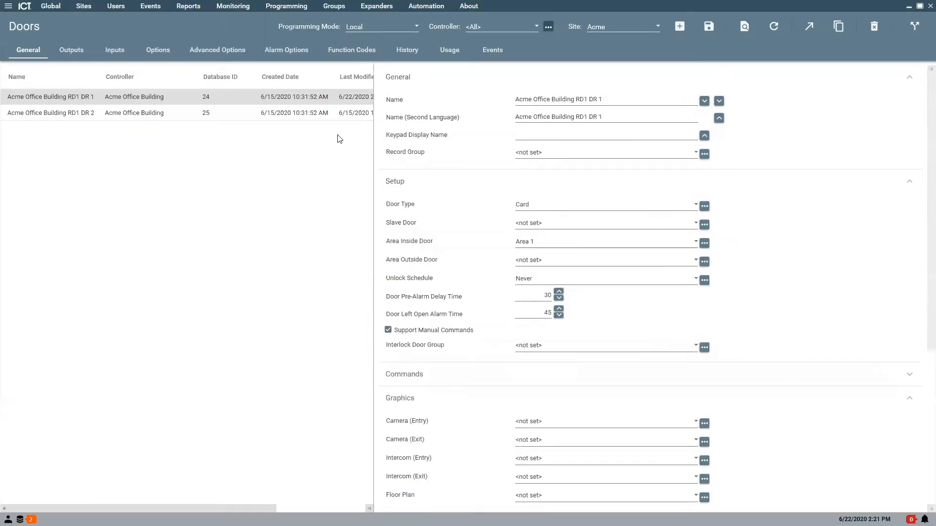
click(531, 259)
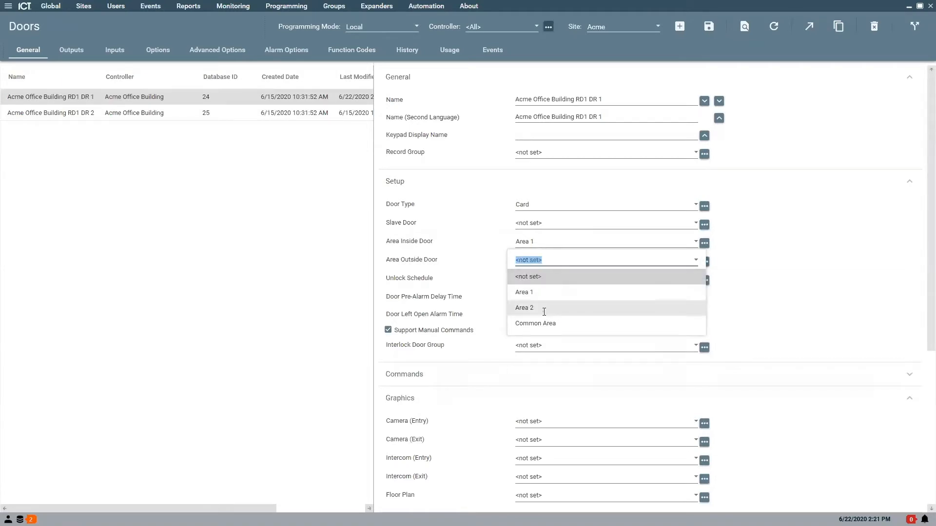
click(524, 307)
click(708, 26)
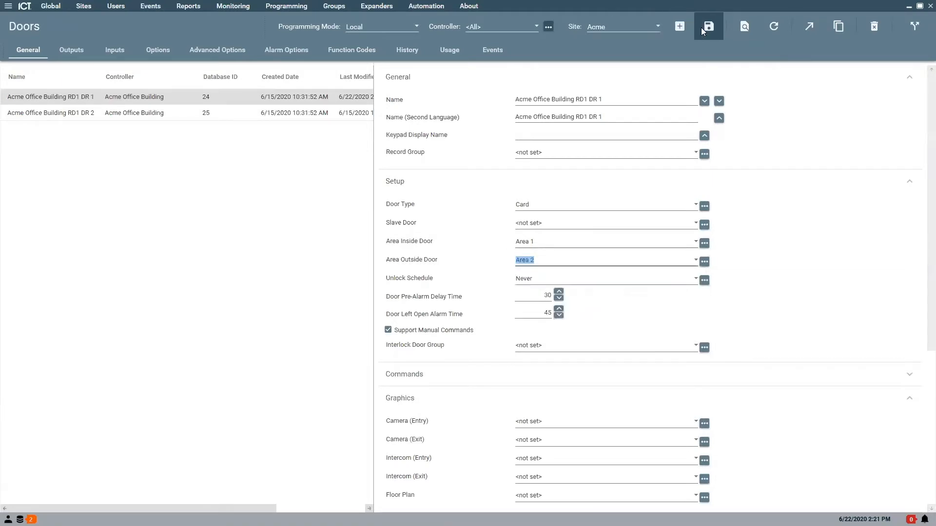
Set Acme Office Building RD1 DR 2 to Area 1 as Area Inside Door and Area 2 as Area Outside Door, and save it.
click(271, 112)
click(552, 241)
click(548, 274)
click(555, 262)
click(552, 307)
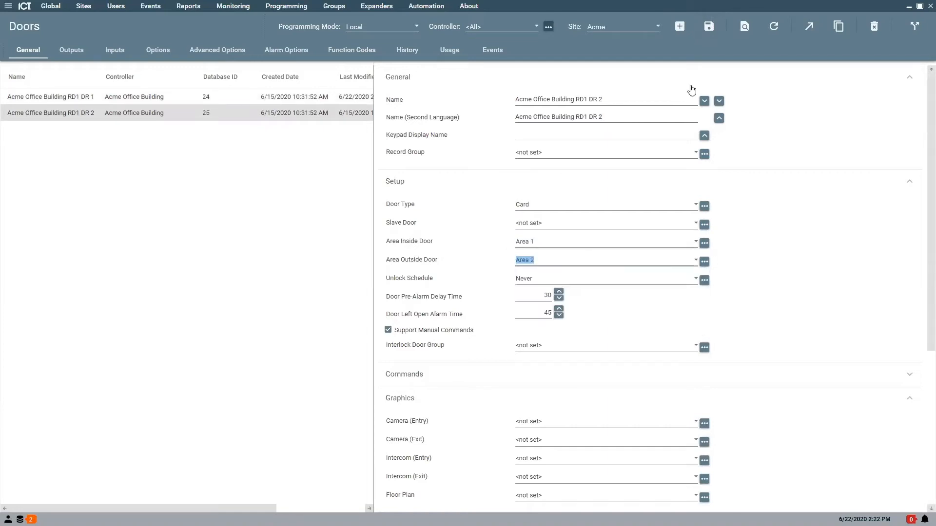
click(709, 27)
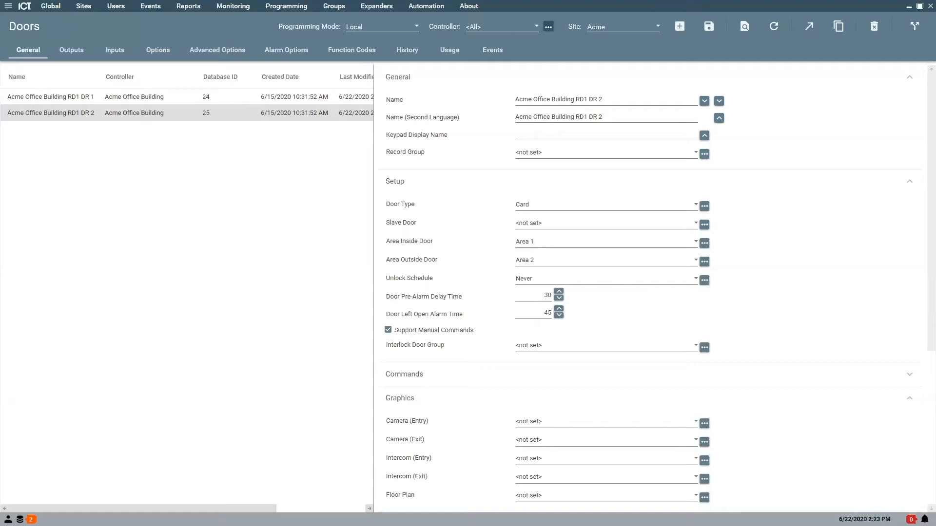
Review the output settings of Acme Office Building RD1 DR 2.
click(271, 5)
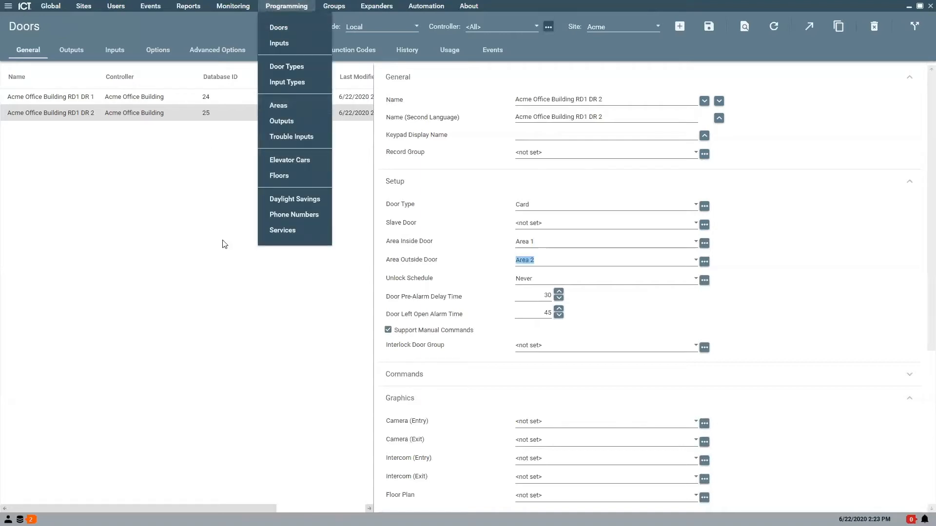
click(89, 158)
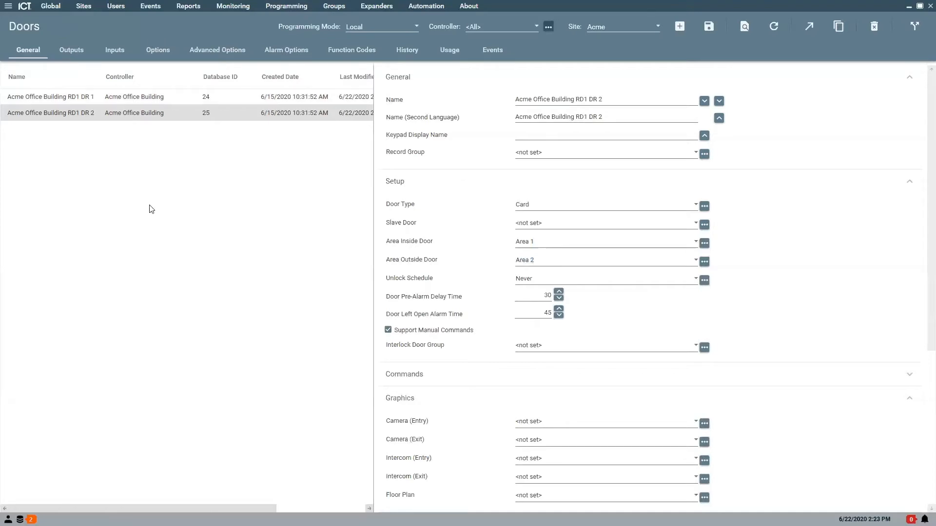
click(72, 51)
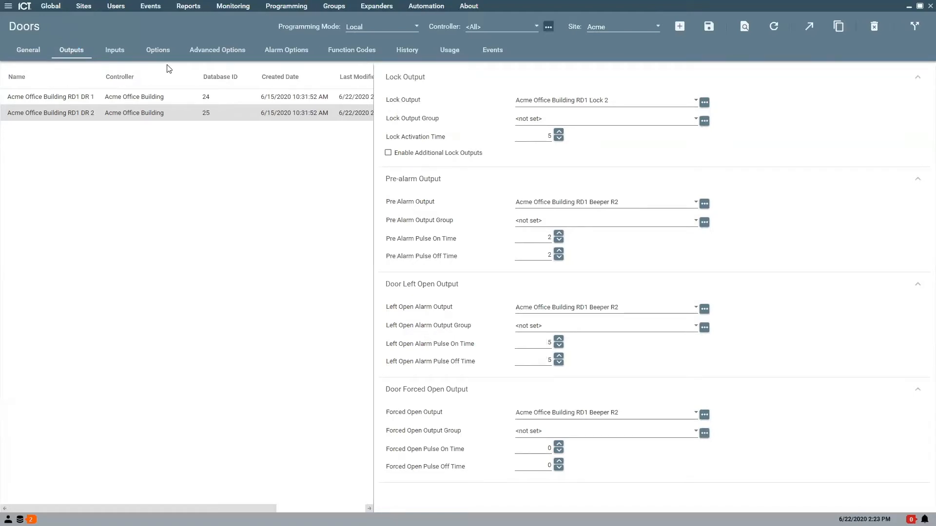
Check which outputs are available for Area 1's User Count Reached Output, without assigning one.
click(287, 6)
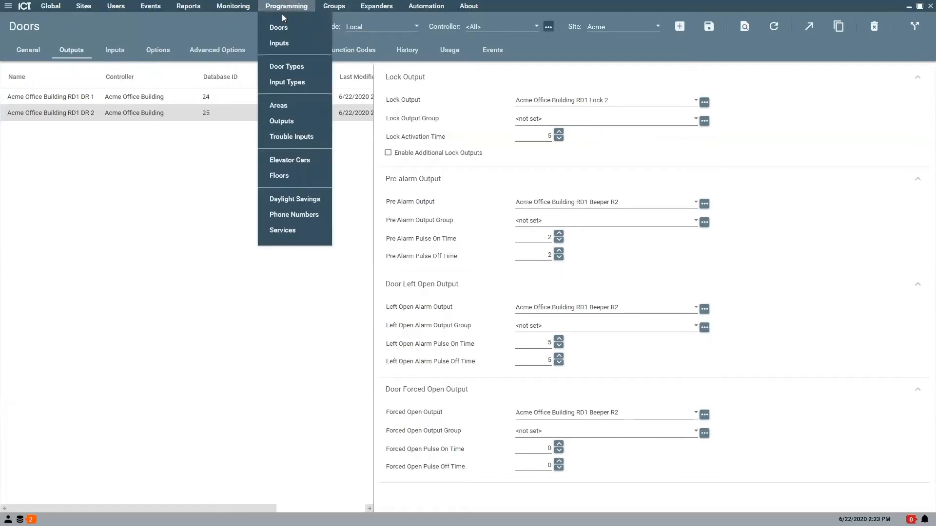
click(286, 107)
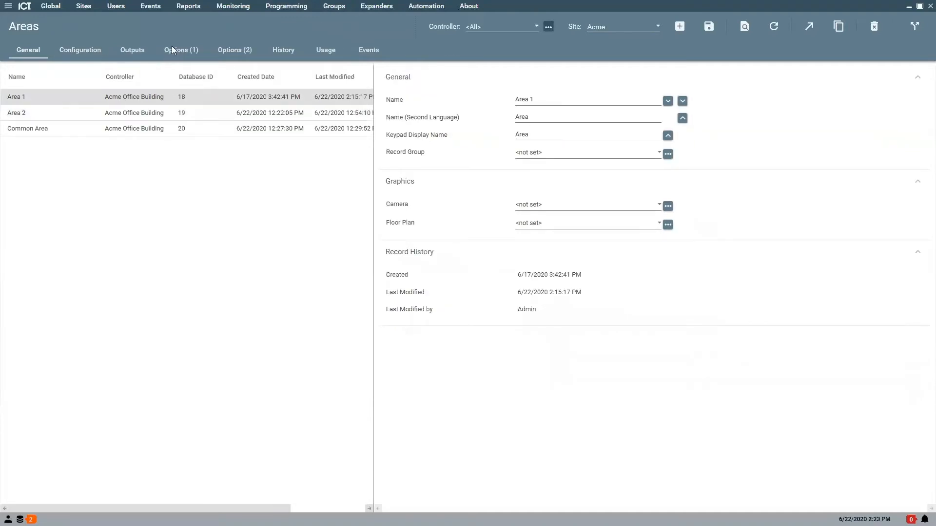
click(181, 50)
click(136, 53)
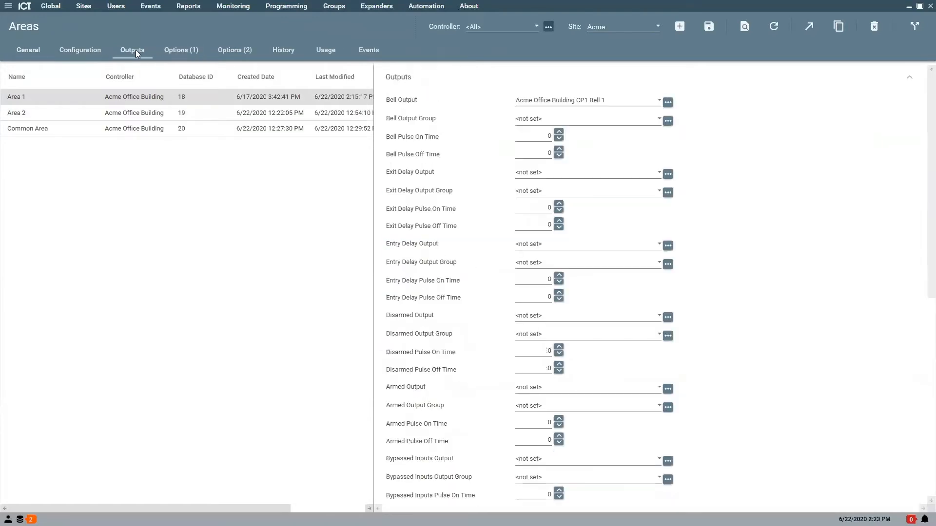
scroll(691, 317, down, 3)
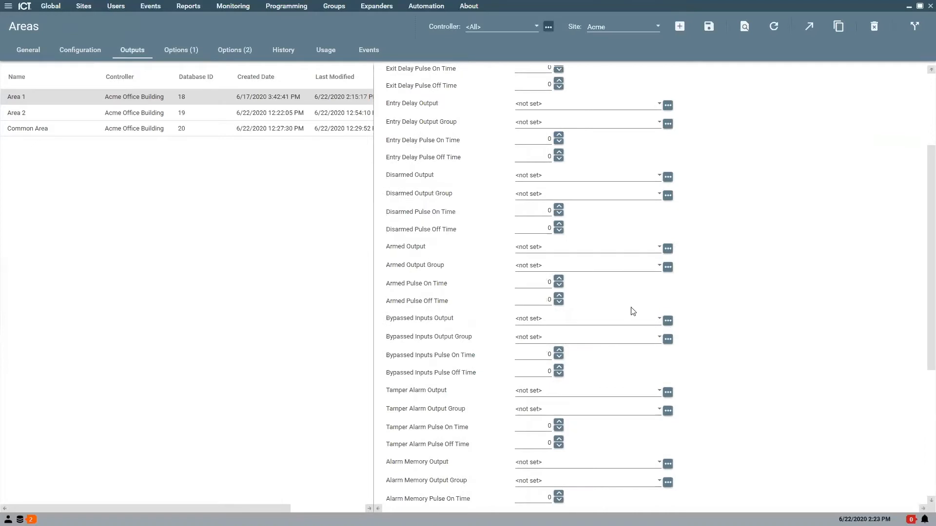
scroll(631, 309, down, 10)
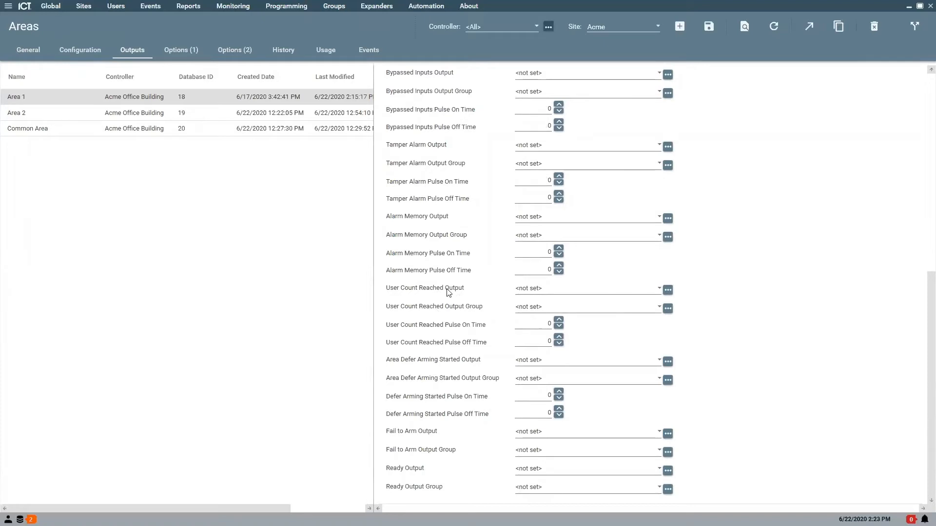
click(592, 295)
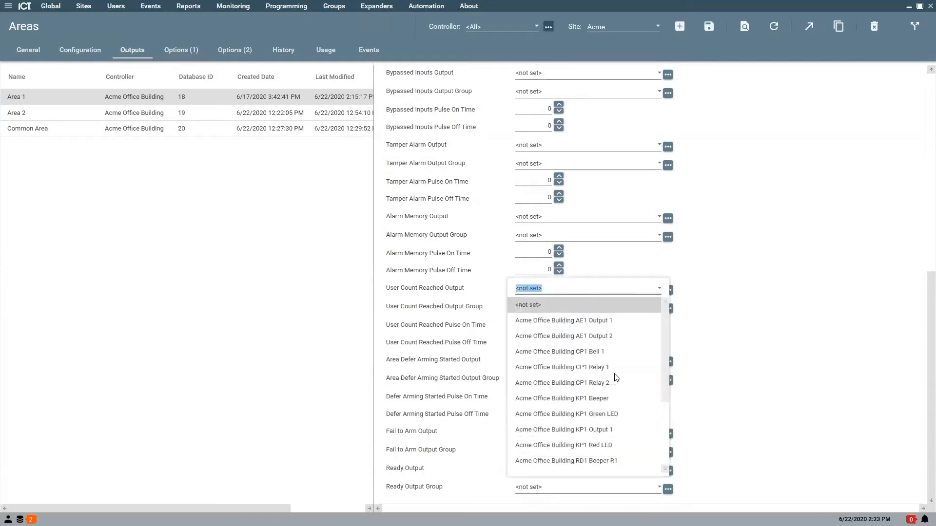
scroll(615, 369, down, 3)
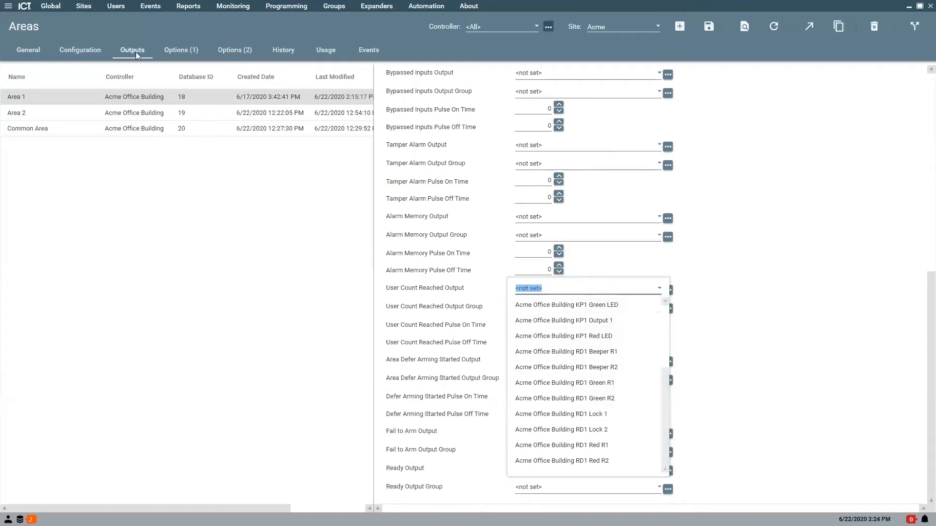
click(848, 370)
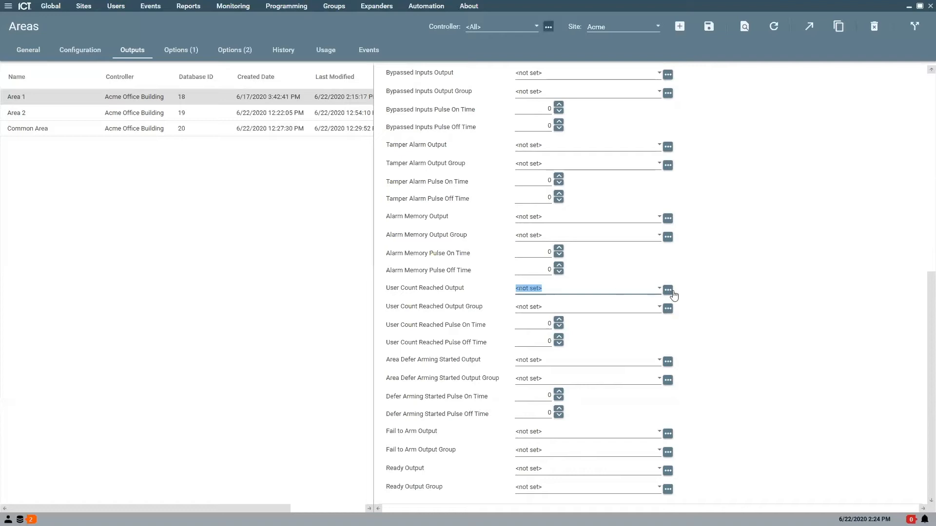
Browse the output records available for Area 1's User Count Reached Output and close the Outputs window.
click(671, 293)
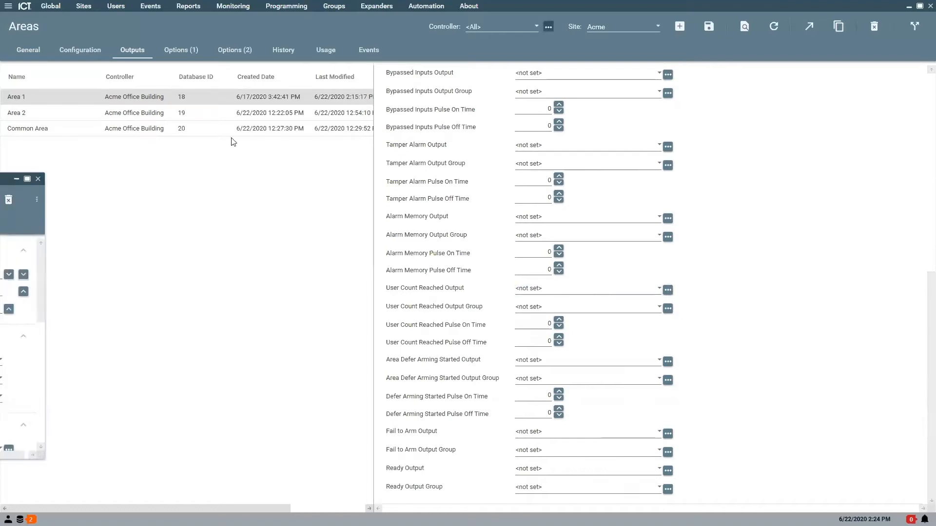
scroll(220, 280, down, 3)
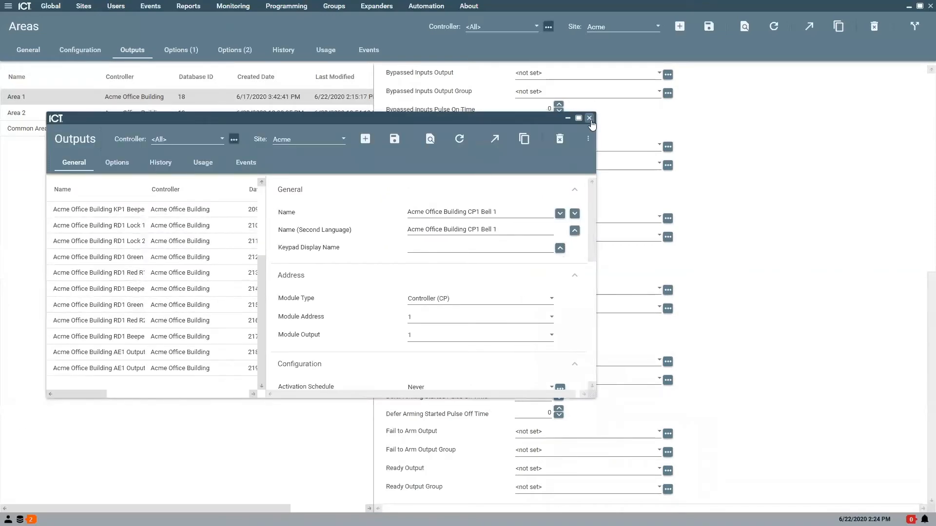
click(589, 118)
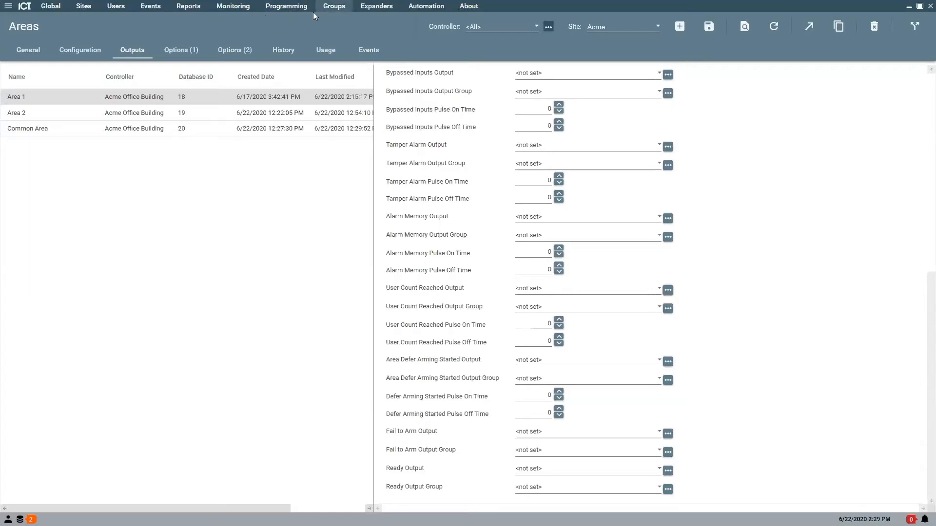
Review Area 1's configuration and general settings, including its setup section.
click(278, 8)
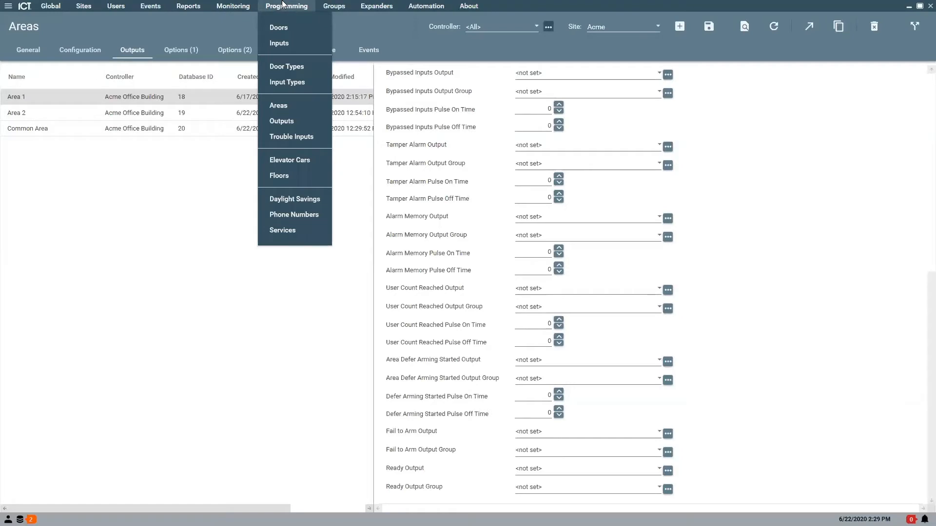
click(289, 100)
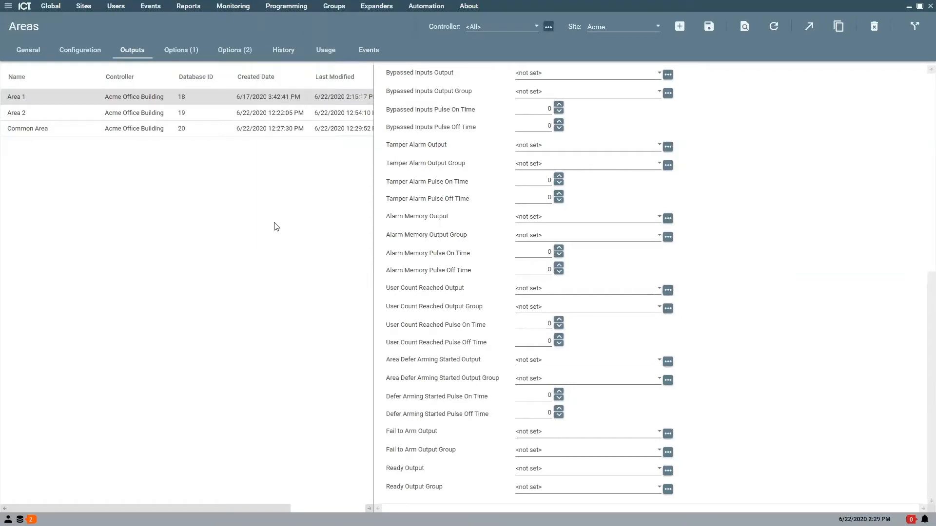
click(68, 50)
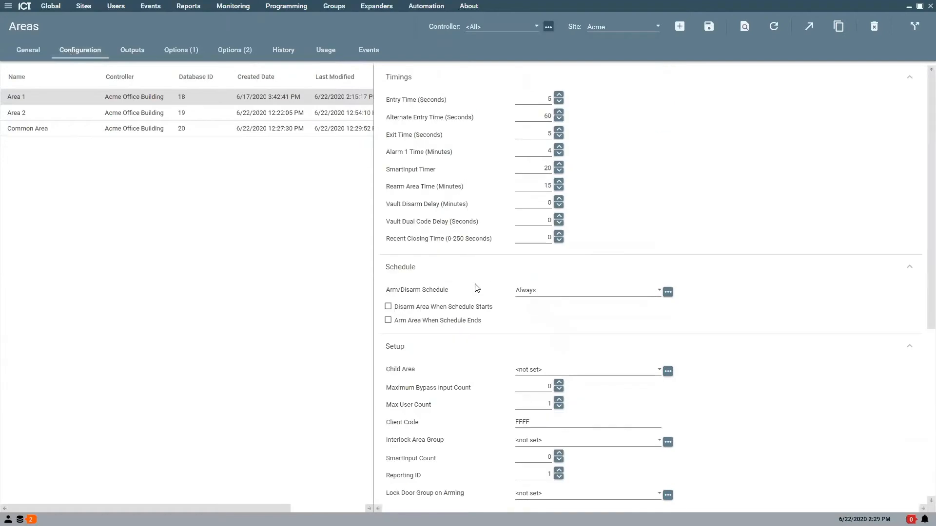
scroll(515, 319, down, 3)
click(32, 50)
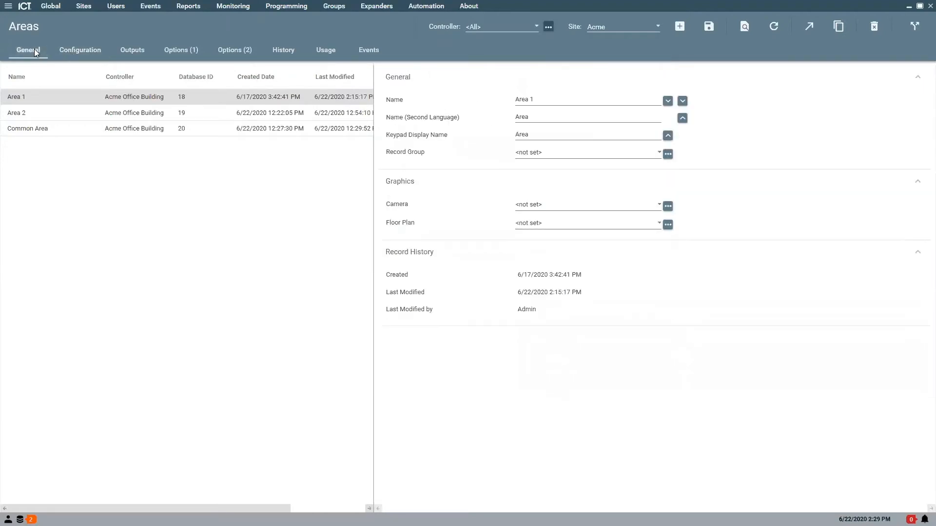
click(73, 51)
scroll(611, 237, up, 5)
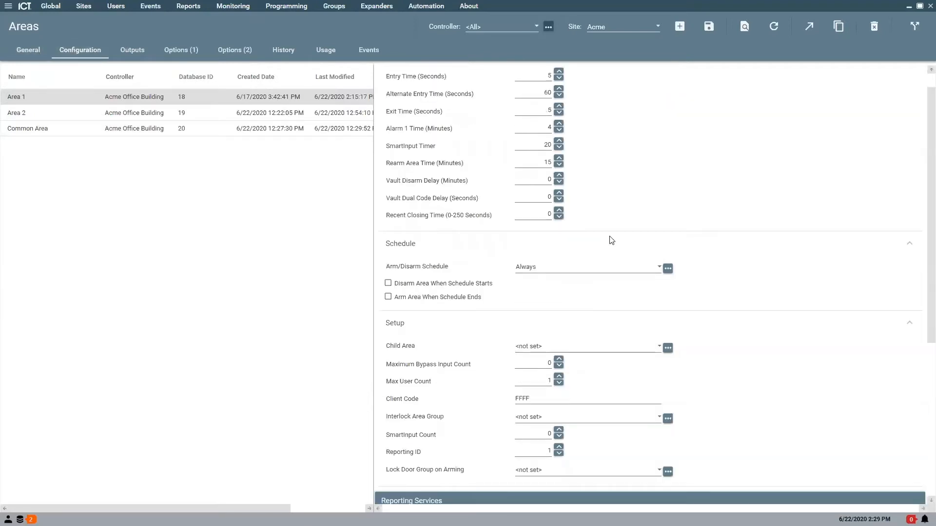
Enable Arm On User Count At 0 for Area 1 and save the change while switching to the status page.
click(177, 53)
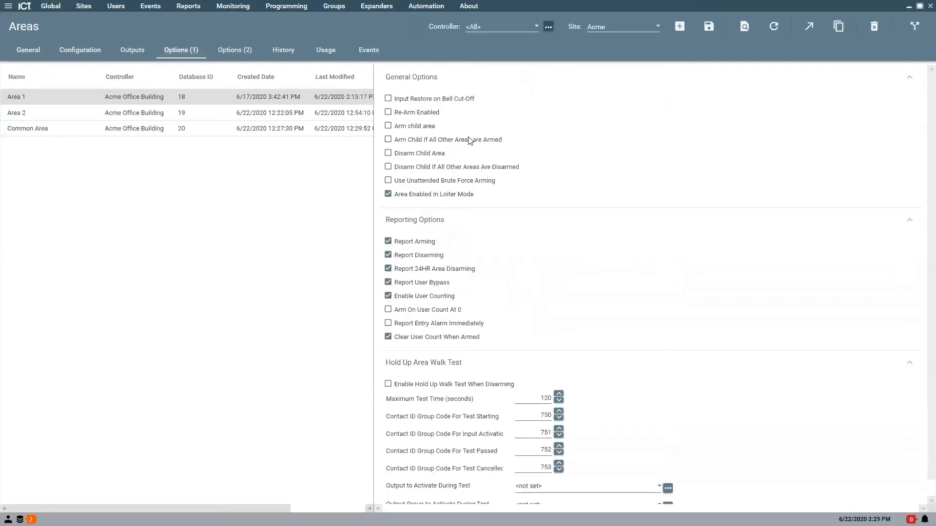
click(389, 311)
click(269, 7)
click(233, 6)
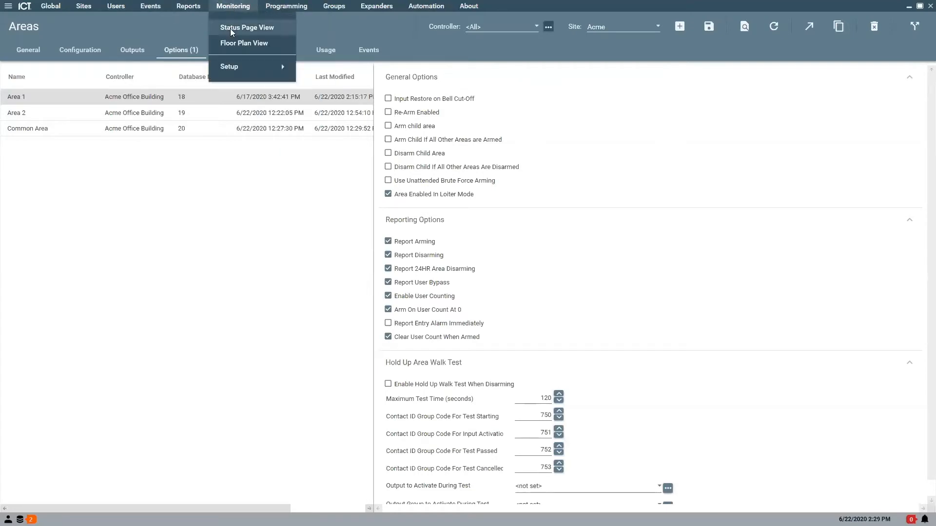
click(230, 28)
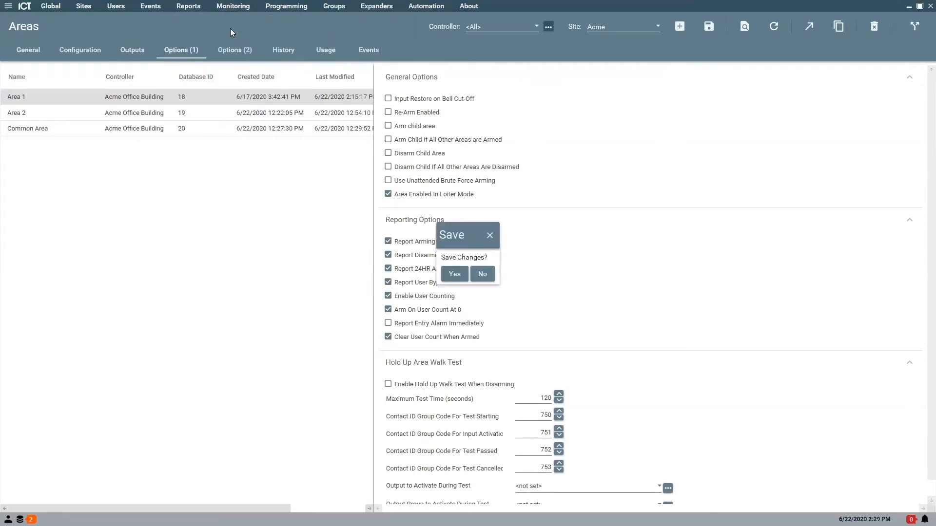
click(448, 274)
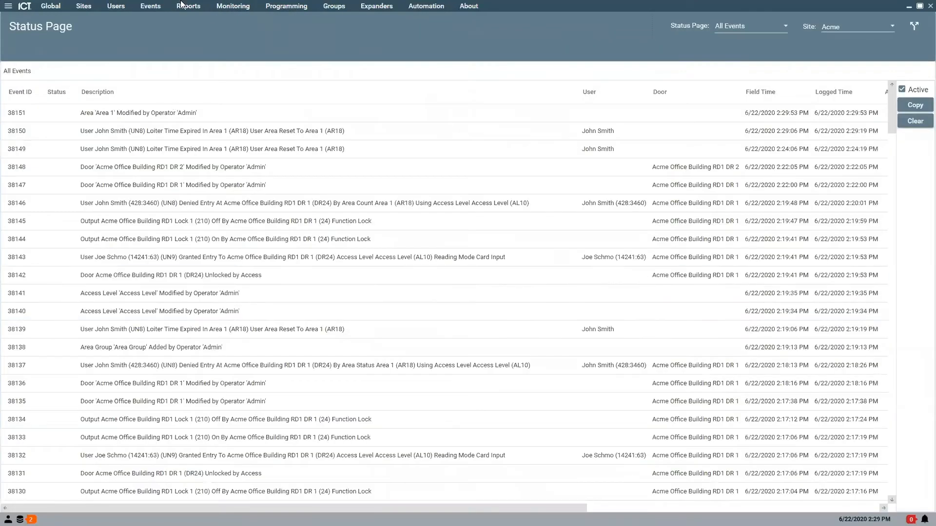
Set Area 1's Exit Delay Output to Acme Office Building KP1 Beeper and save the area.
mouse_move(281, 8)
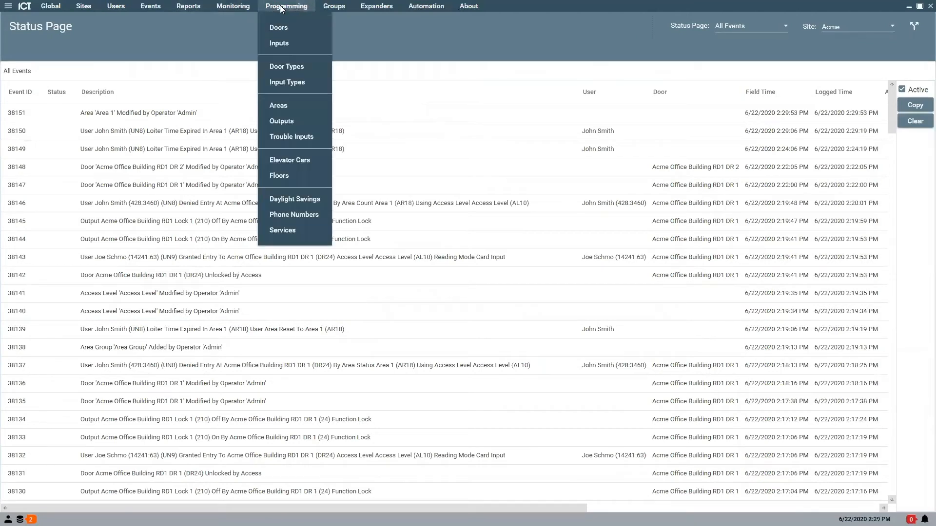
mouse_move(239, 13)
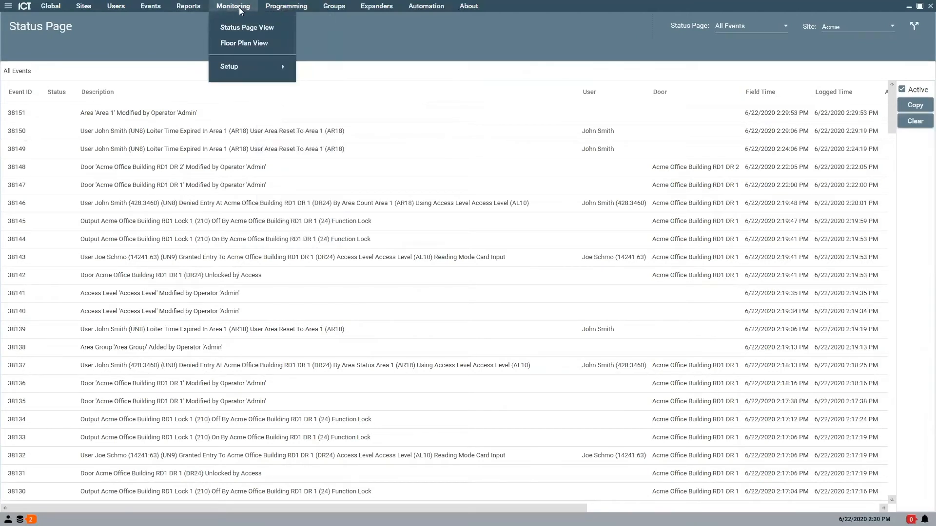
click(292, 107)
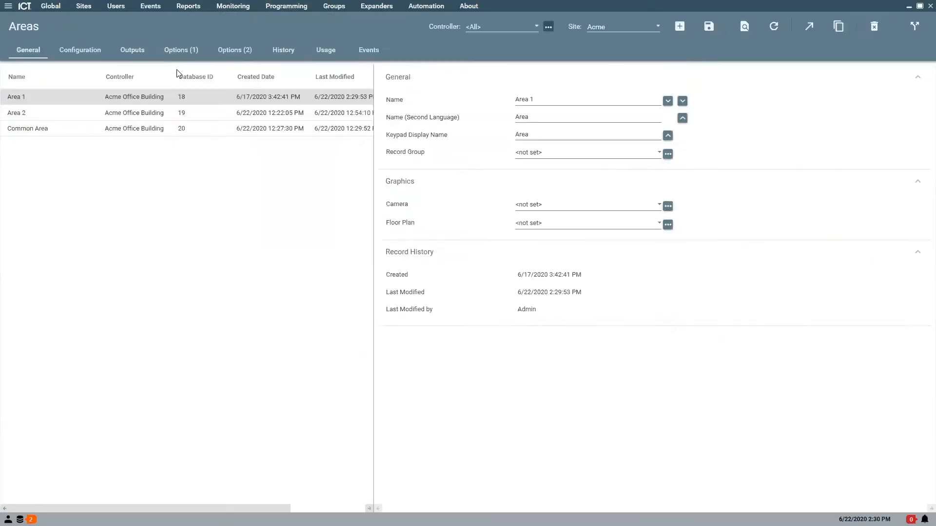
click(179, 50)
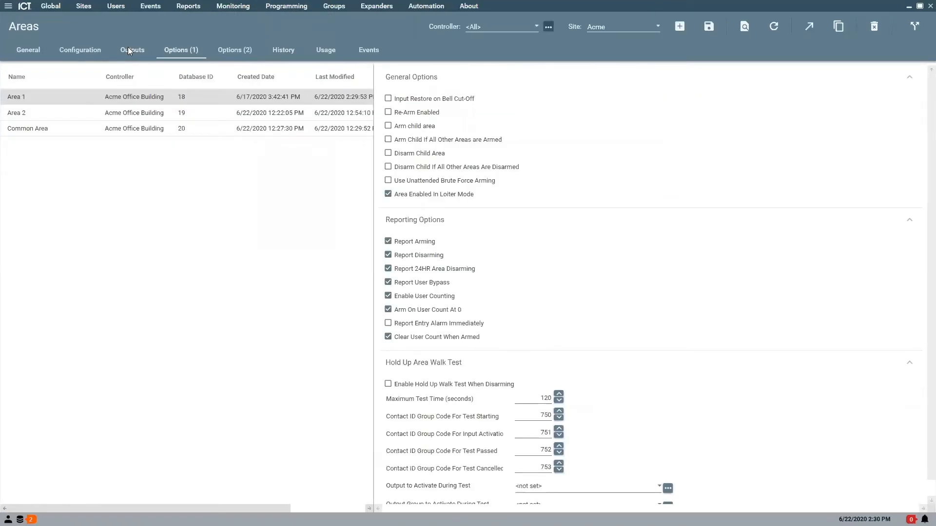
click(130, 49)
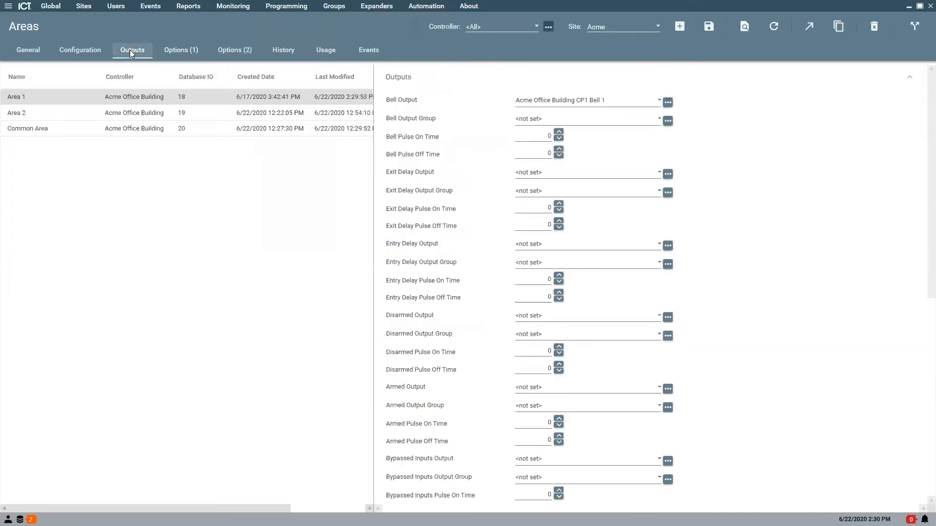
click(559, 174)
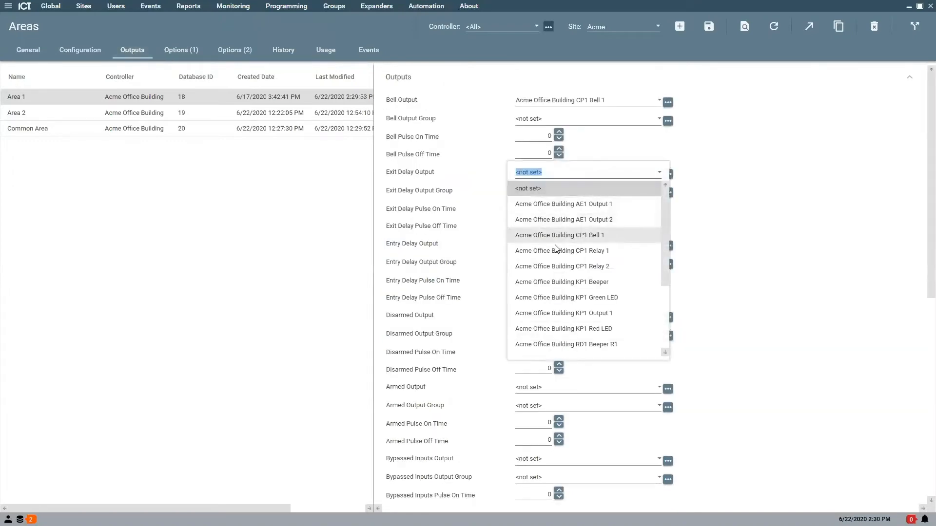
click(556, 283)
click(711, 31)
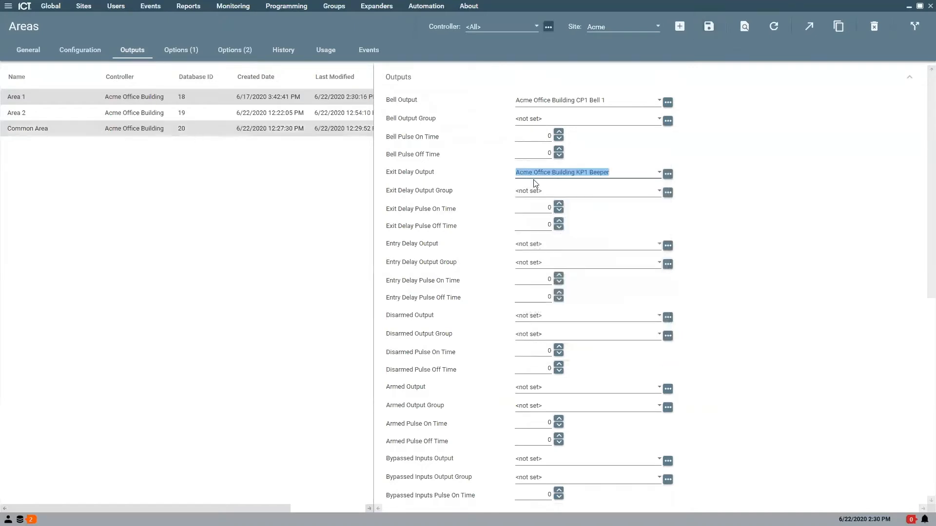
Manually arm Area 1 from the area list to test it, closing the Arm Area dialog after each attempt.
right_click(87, 99)
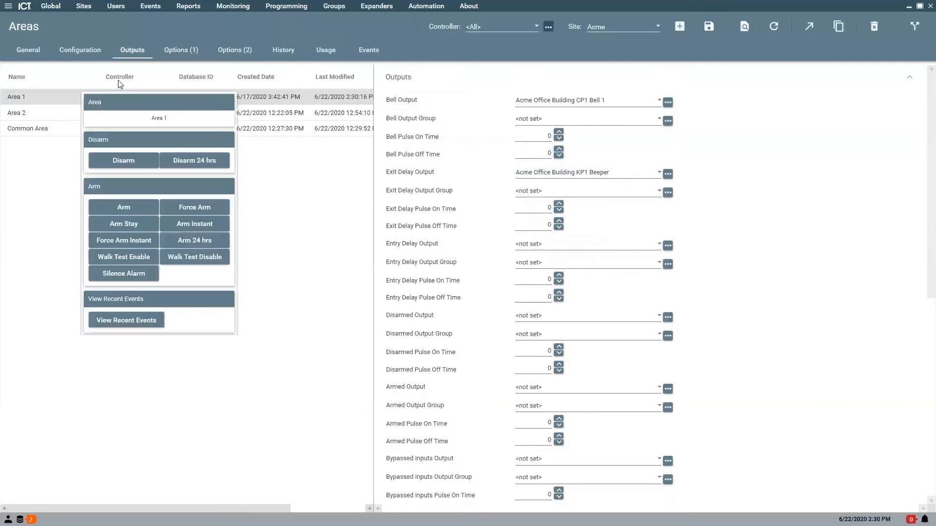
click(118, 213)
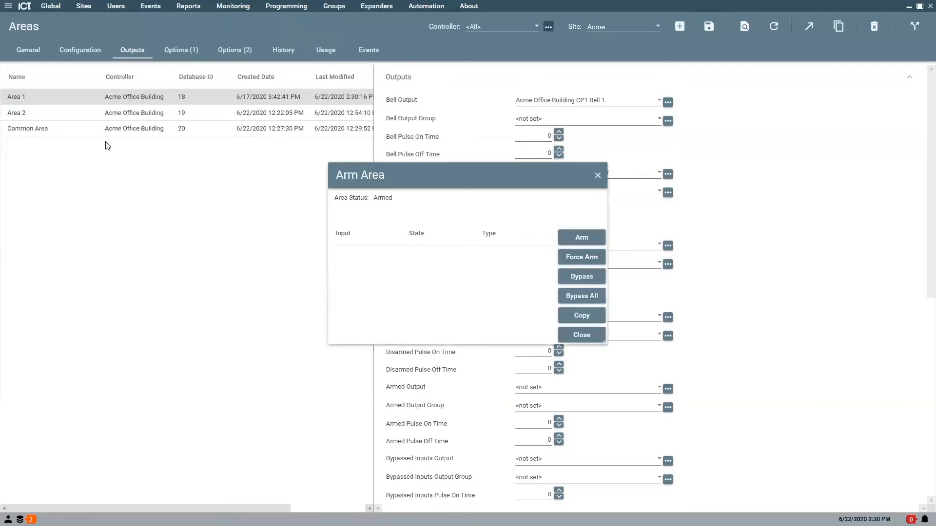
click(599, 175)
right_click(132, 96)
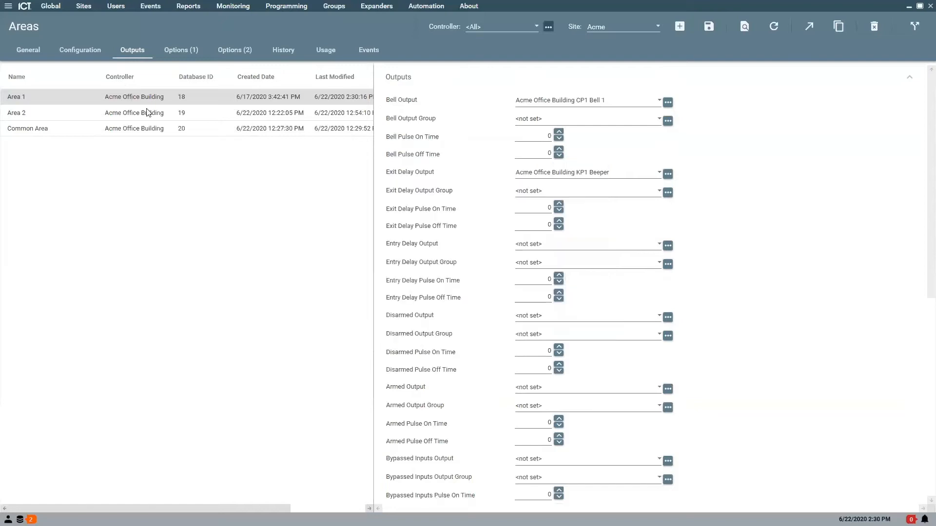
right_click(133, 104)
click(172, 215)
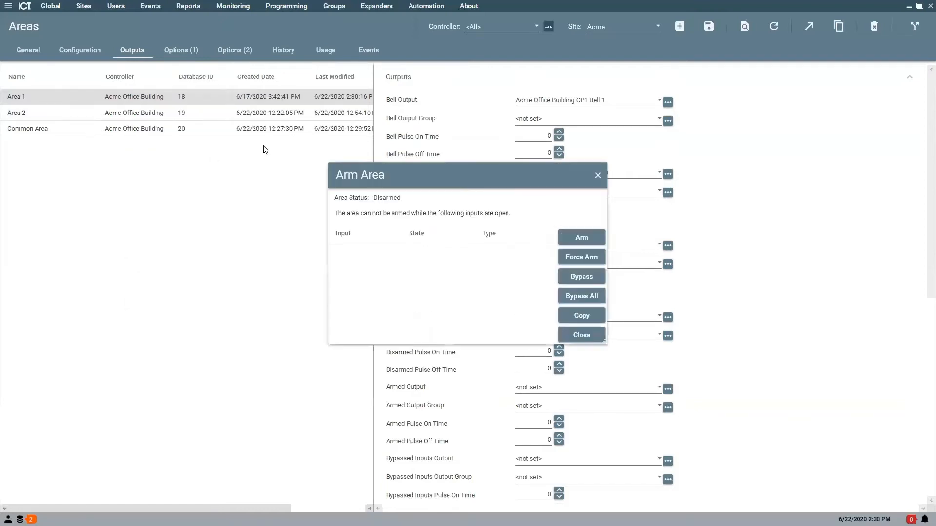
click(599, 176)
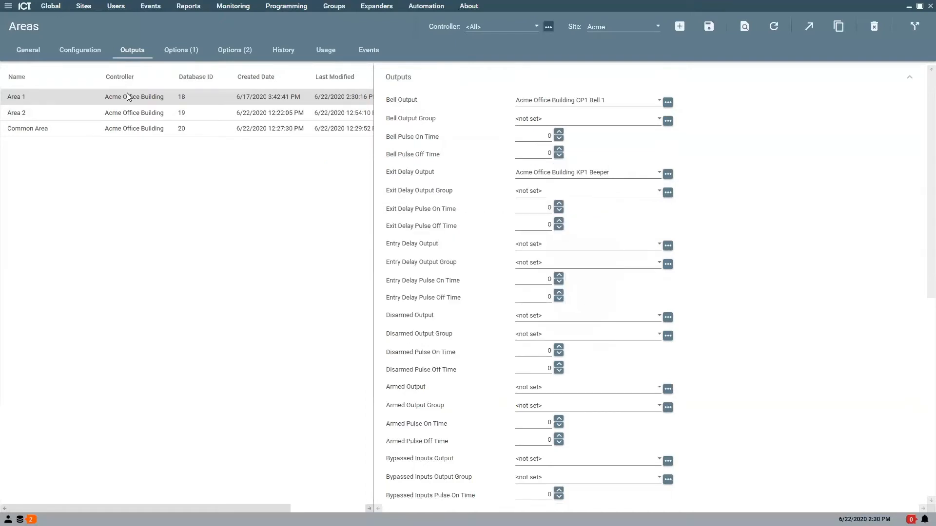
Disarm Area 1 from the area list and open the status page.
right_click(126, 93)
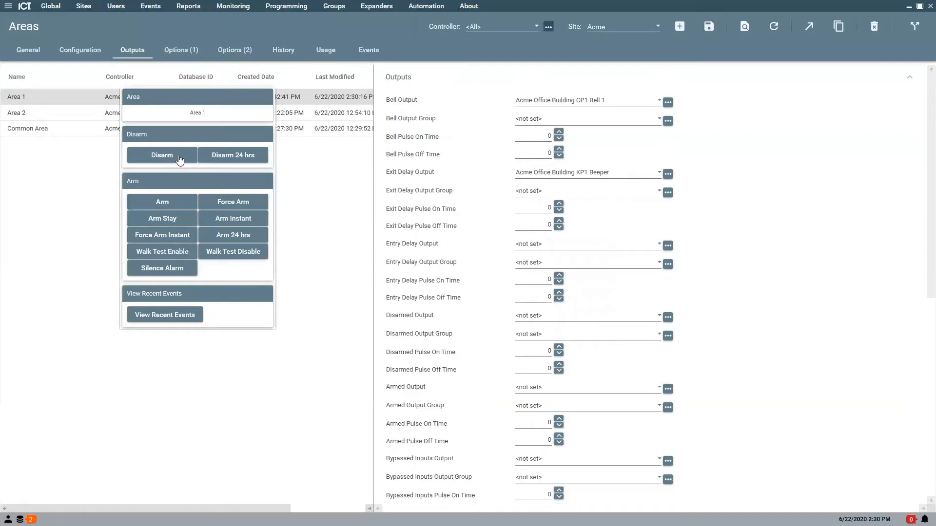
click(177, 162)
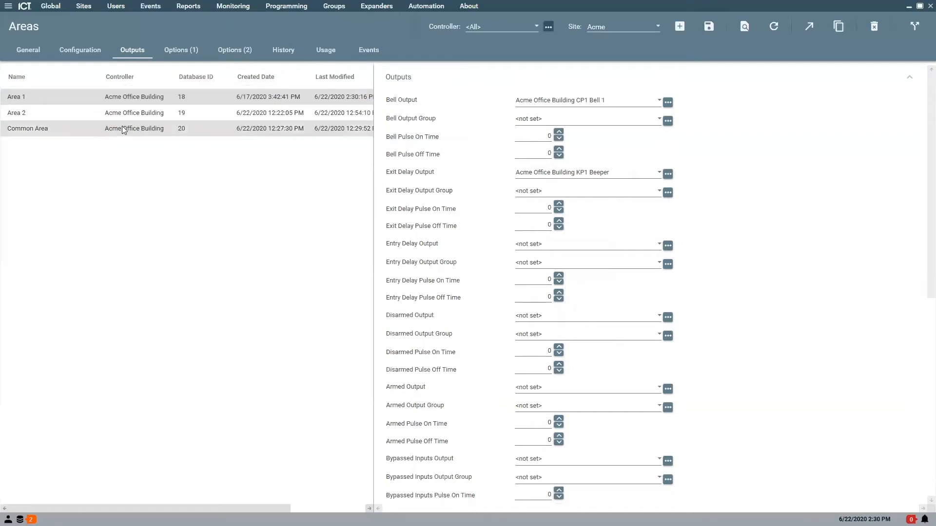
click(242, 5)
click(229, 22)
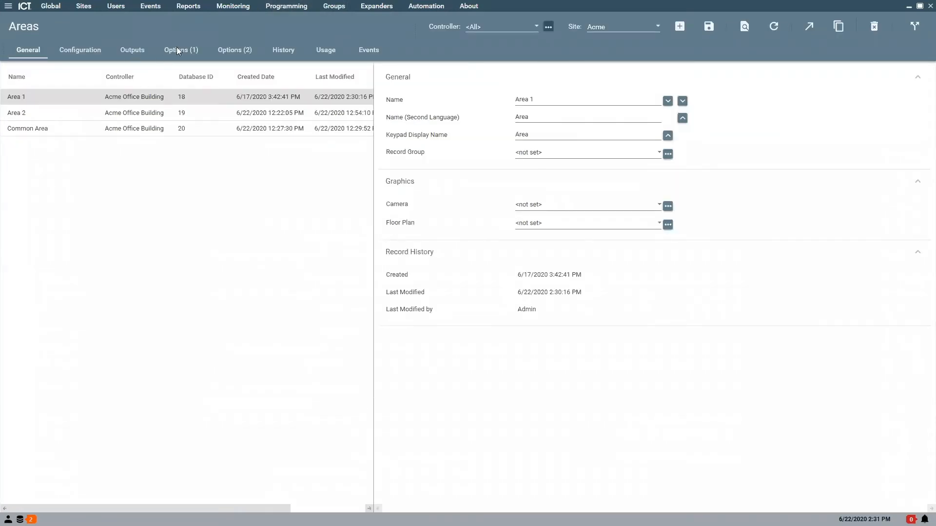
Check Area 1's user counting and arming options, and return to the All Events status page to monitor the test.
click(178, 52)
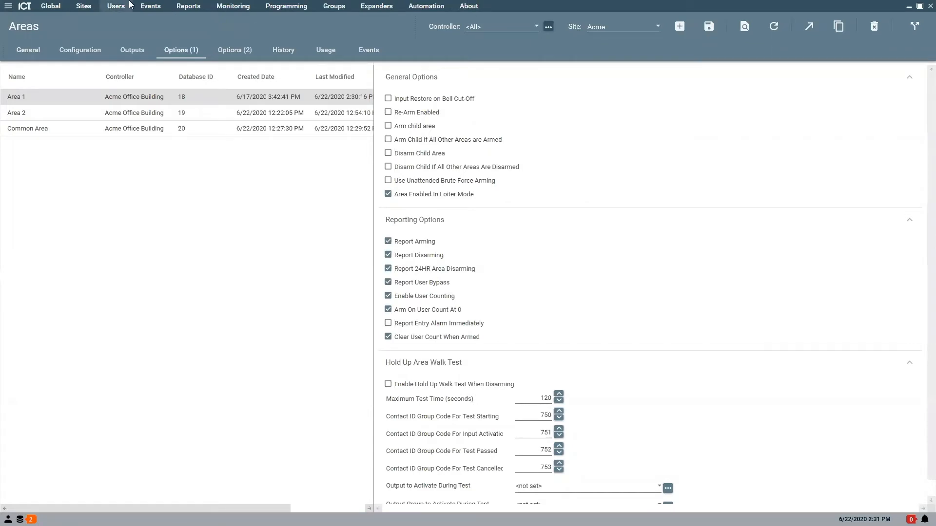
click(238, 6)
click(247, 27)
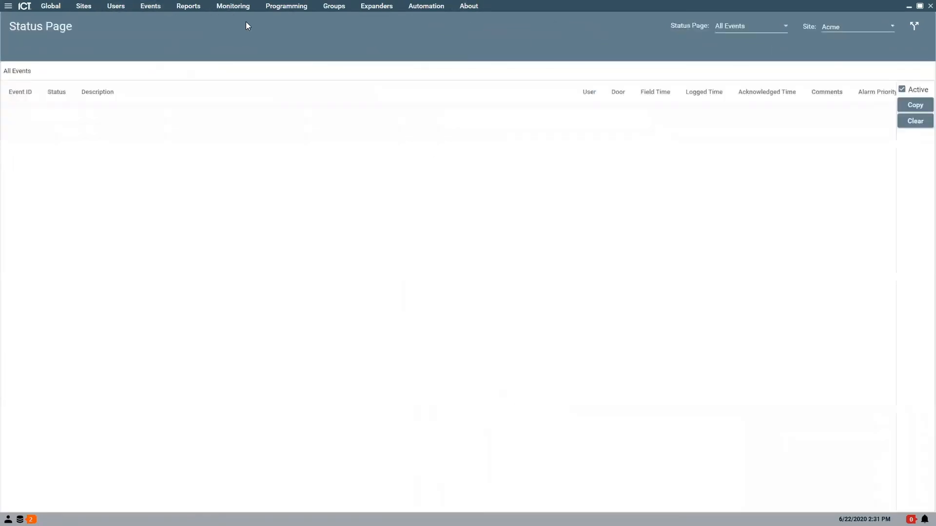
click(317, 293)
click(349, 277)
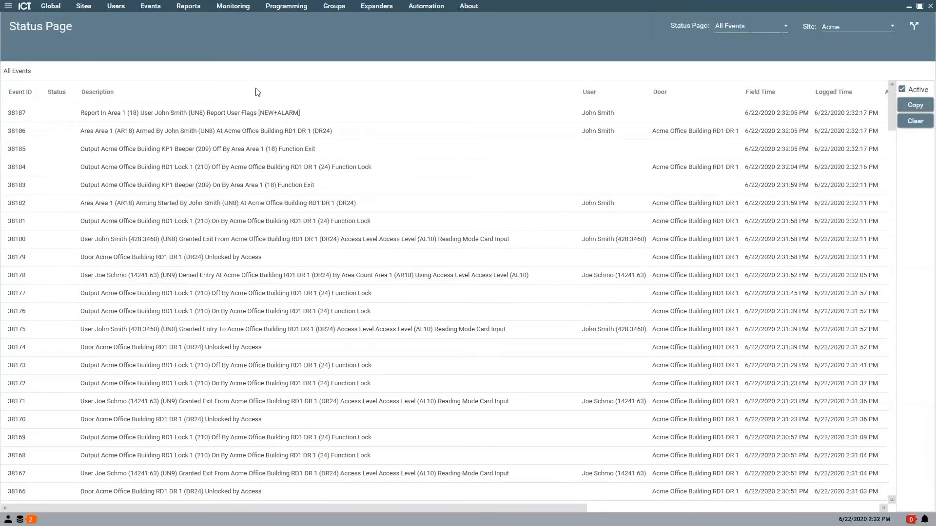
Examine the arming started and armed events logged for Area 1 at RD1 DR 1, and minimize the window.
click(159, 135)
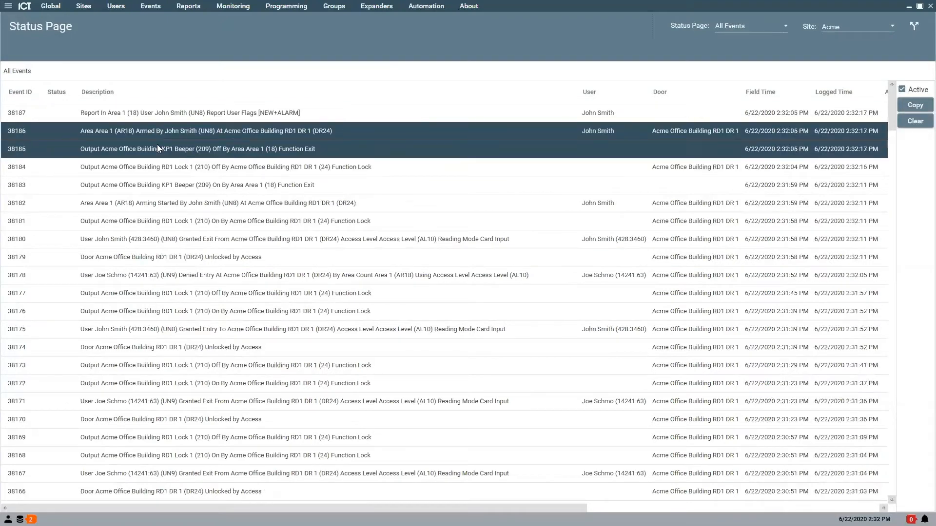
click(158, 204)
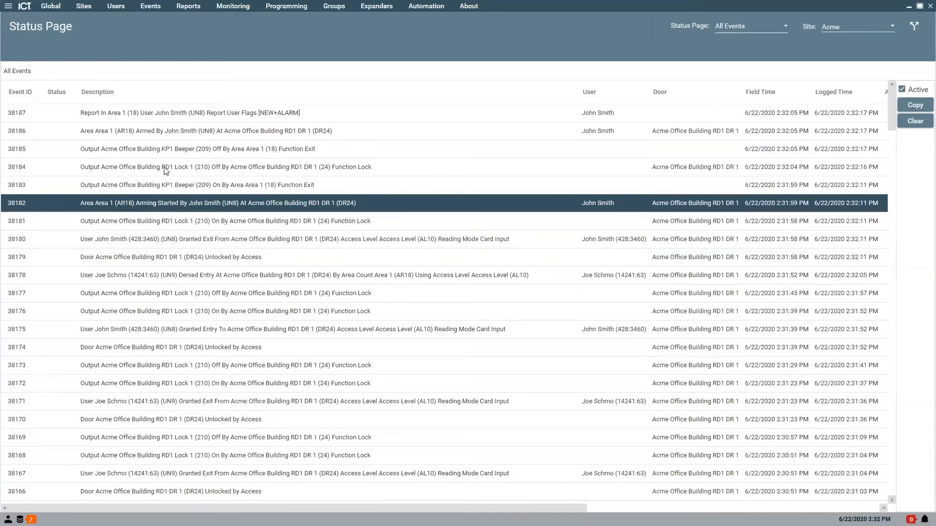
click(215, 130)
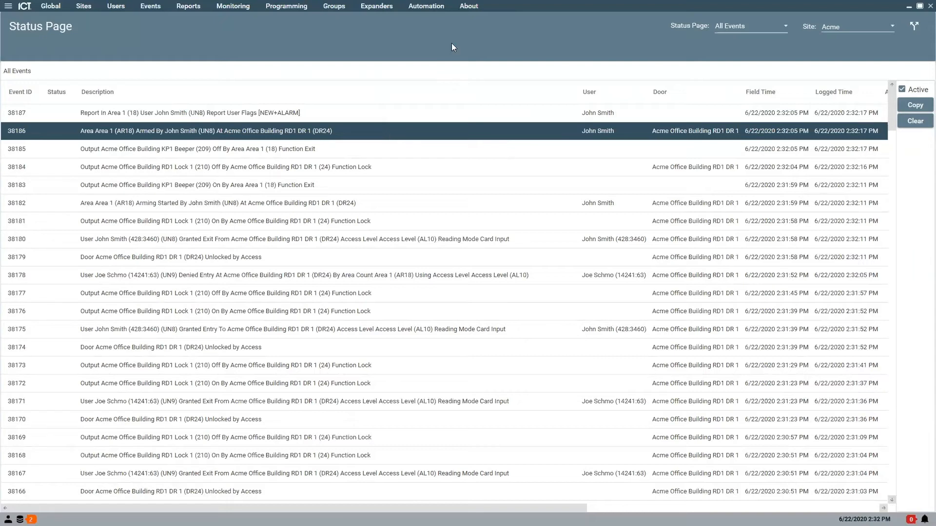
click(910, 6)
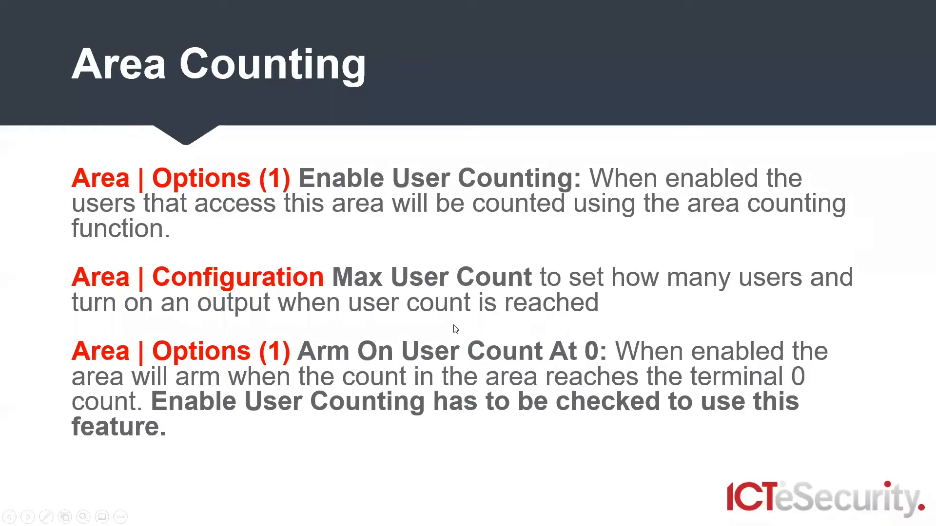
click(411, 318)
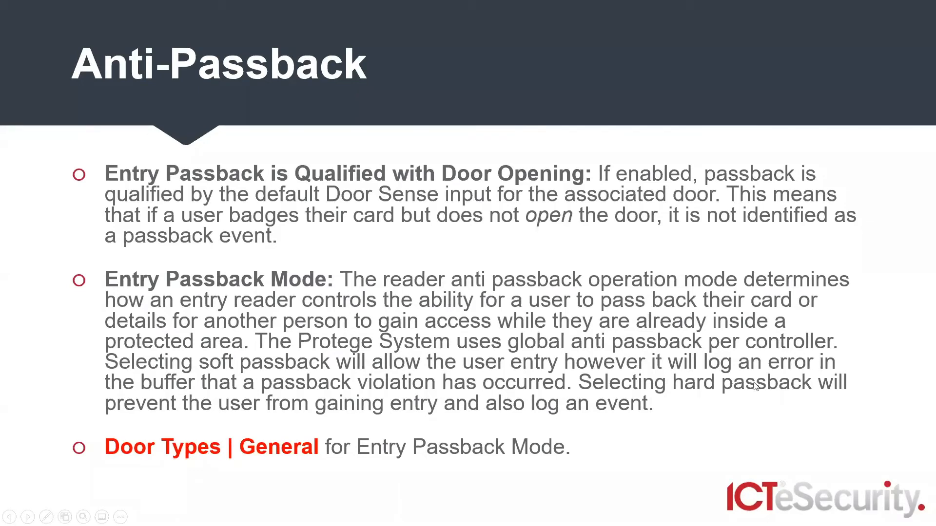
Leave the slideshow, open the door types in Protege GX, and set the Card door type's Entry Passback Mode to Hard Passback.
key(Escape)
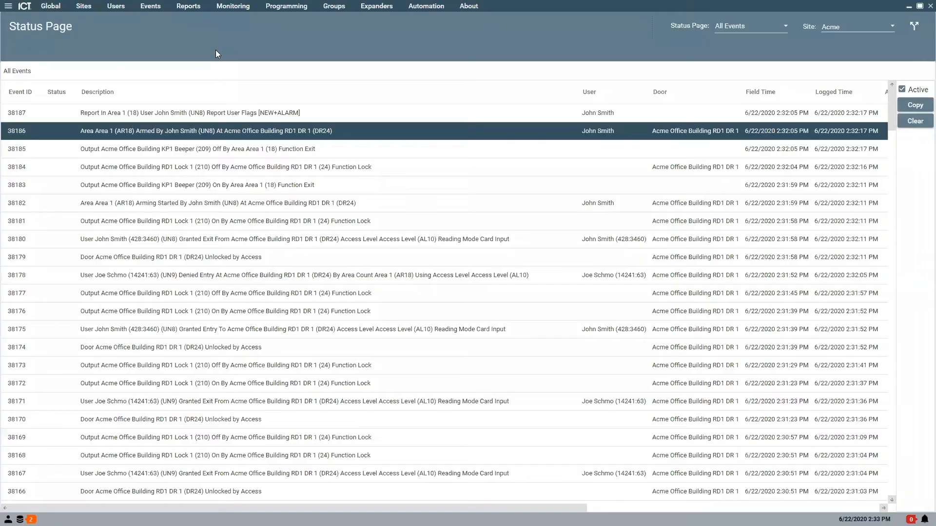
click(286, 6)
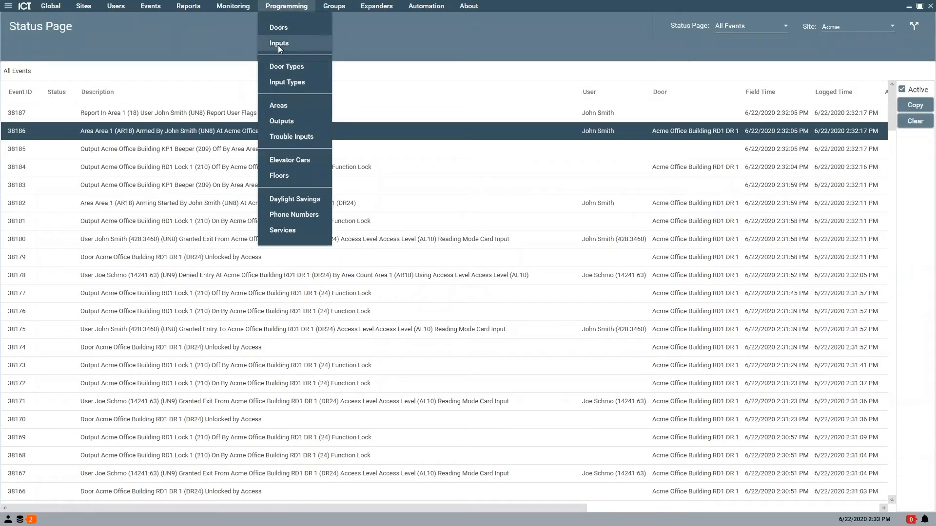
click(283, 71)
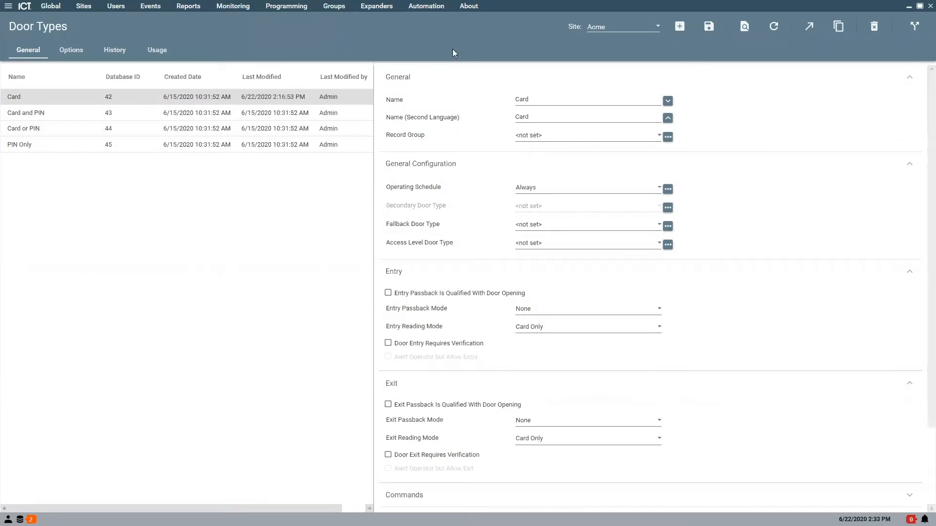
click(68, 51)
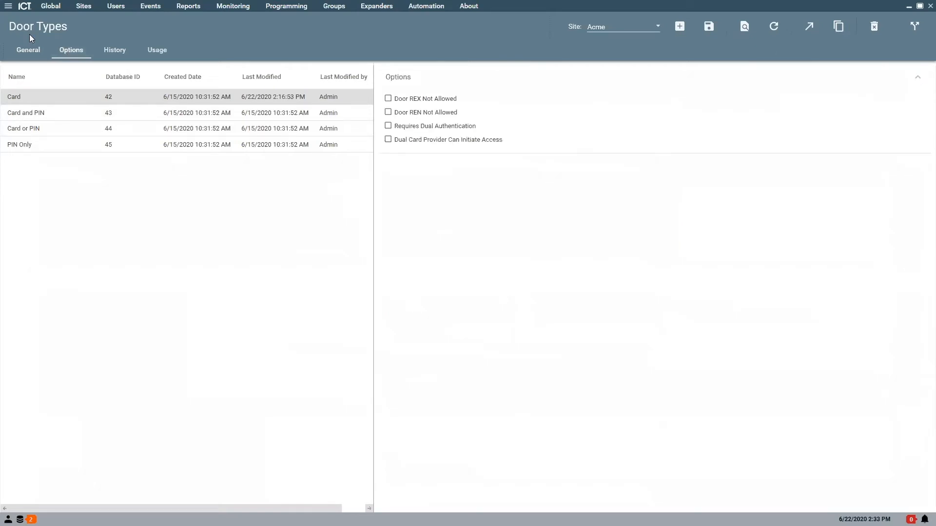
click(28, 50)
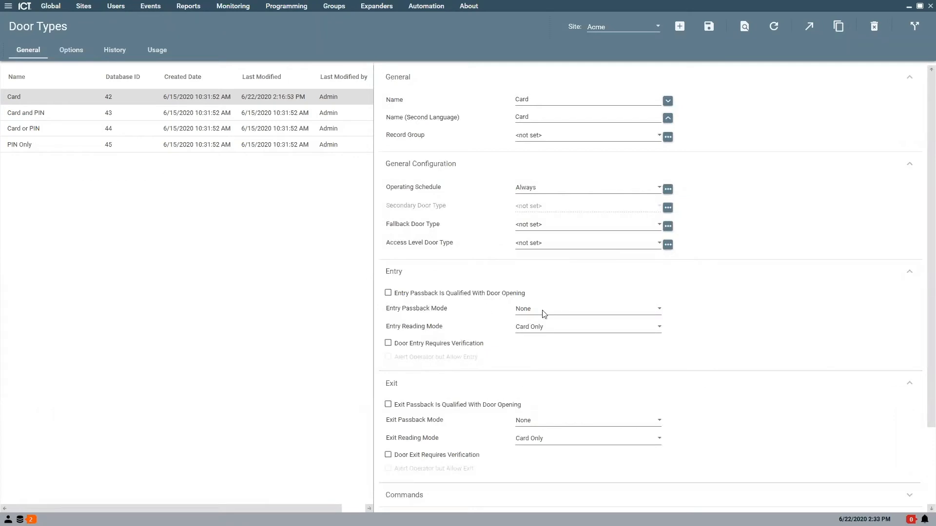
click(561, 310)
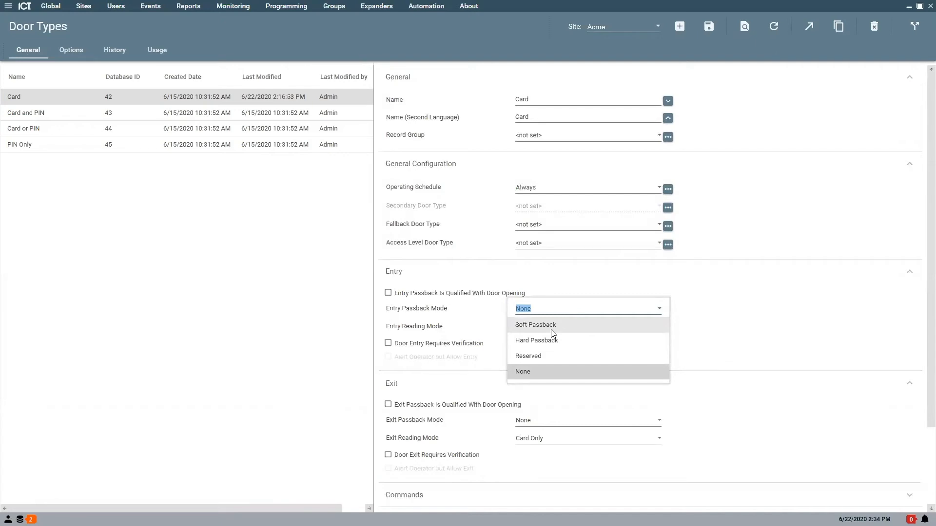
click(542, 343)
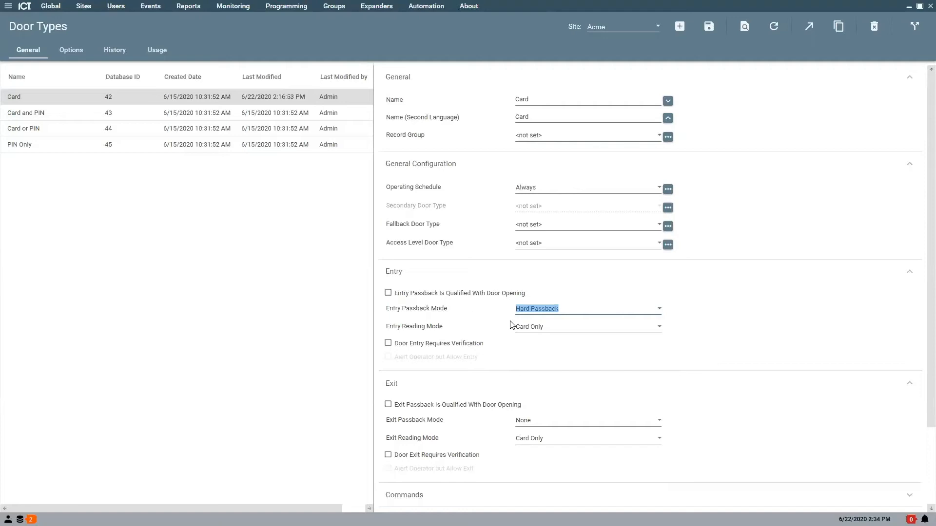
Open the user list, saving the door type change, and view the Reset Antipassback control for the first user.
click(116, 6)
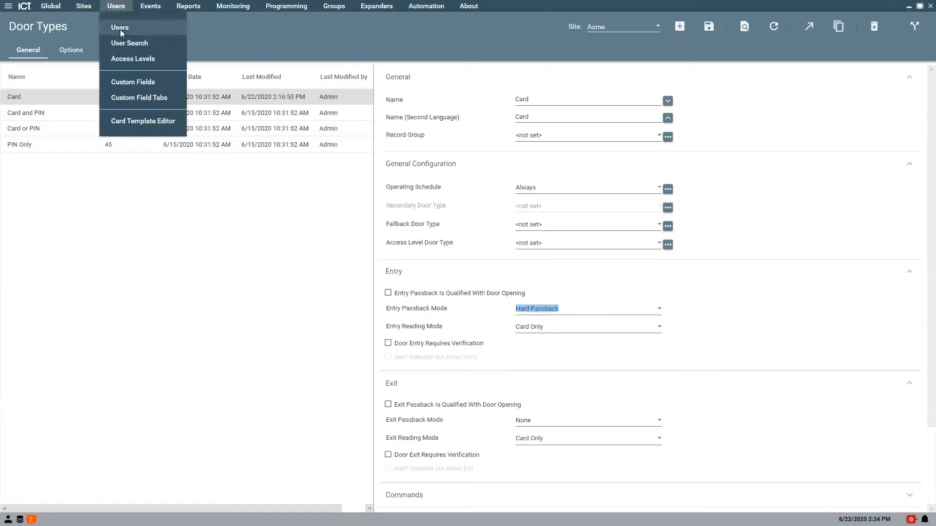
click(120, 29)
click(458, 276)
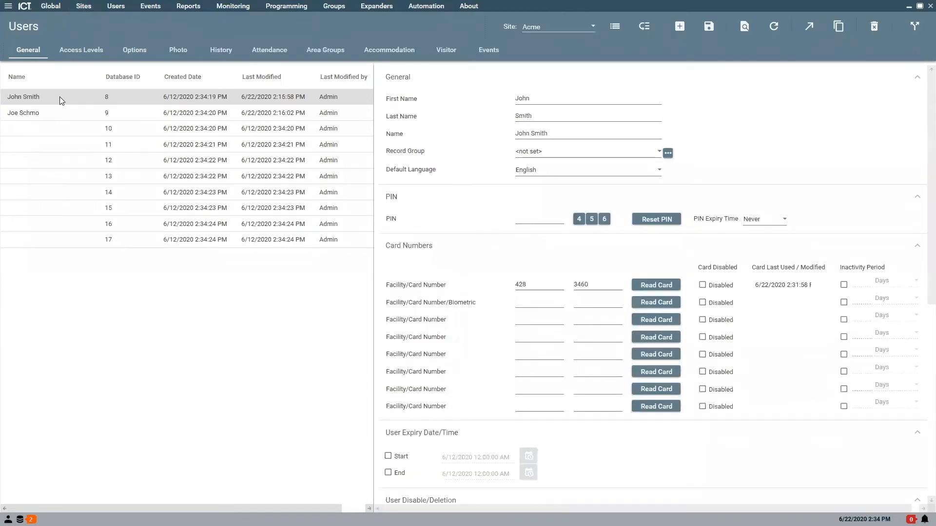
right_click(31, 100)
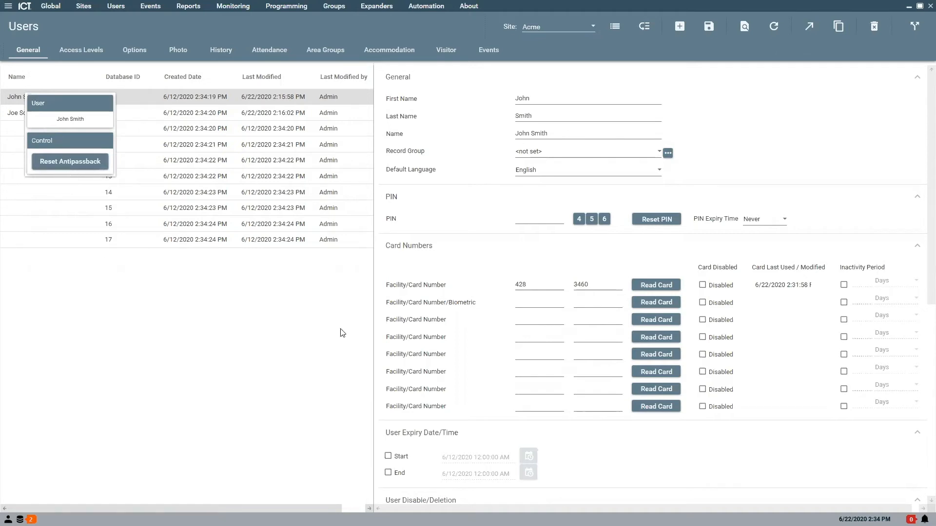
click(207, 426)
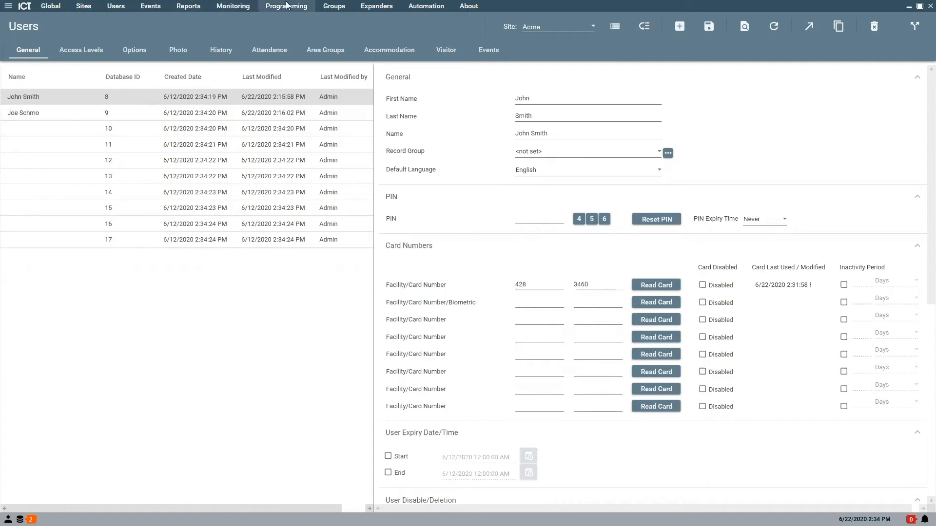
Recheck the Card door type's entry and exit passback settings and save the record.
click(271, 6)
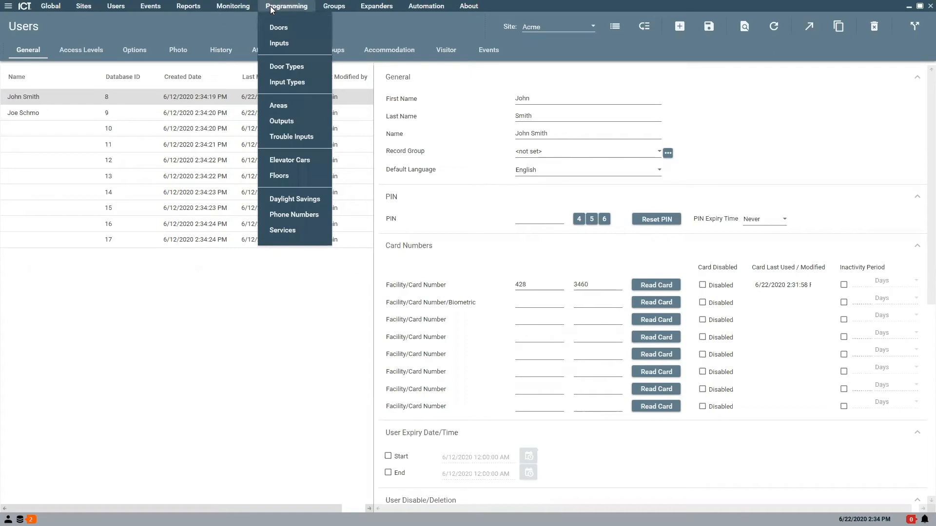
click(280, 69)
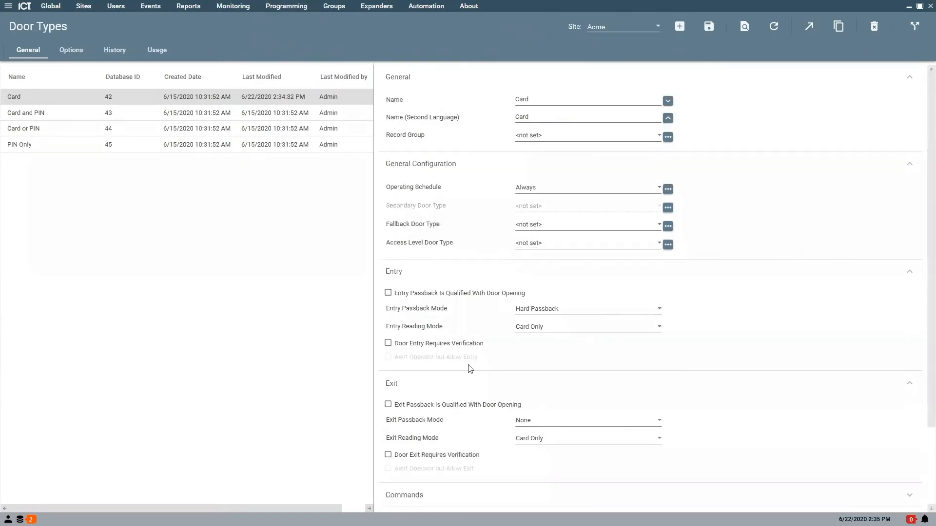
click(720, 32)
Check the door type and inside and outside areas of door RD1 DR 1, and open the status page to monitor the test.
click(285, 6)
click(275, 28)
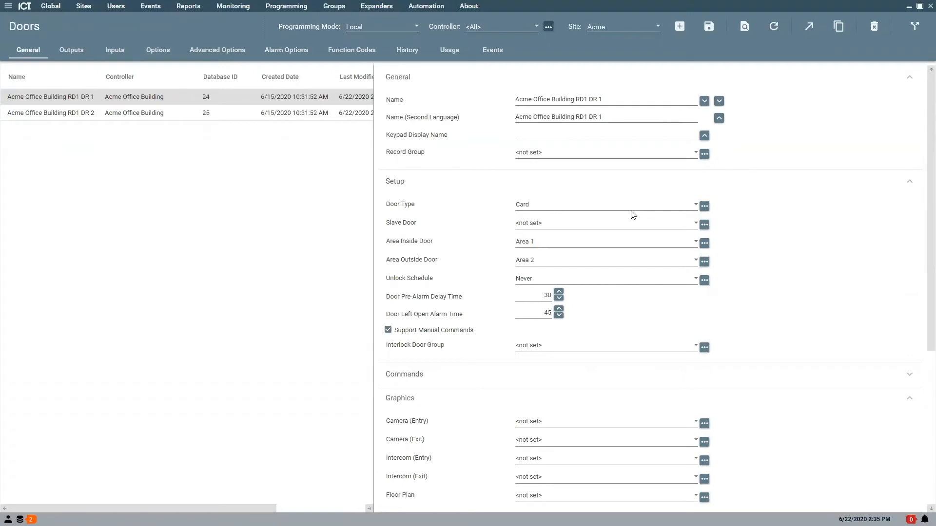
click(233, 6)
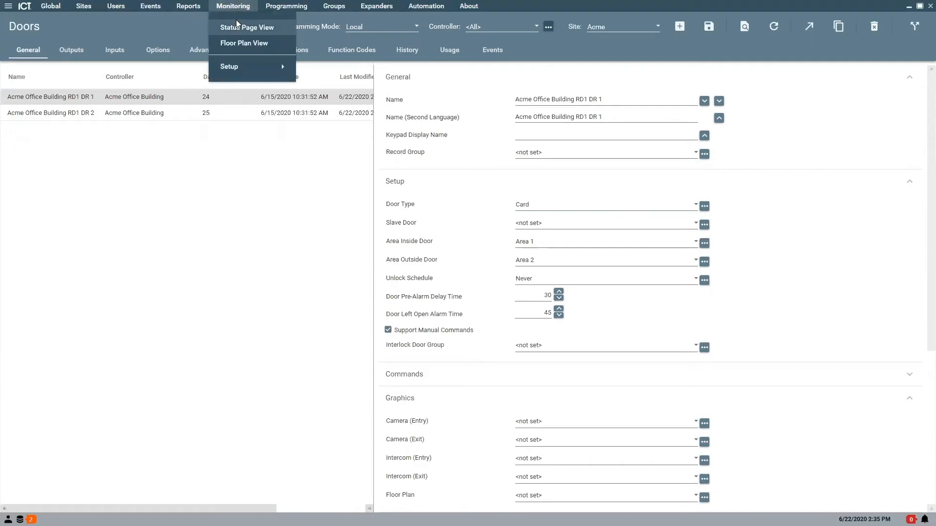
click(236, 21)
click(650, 243)
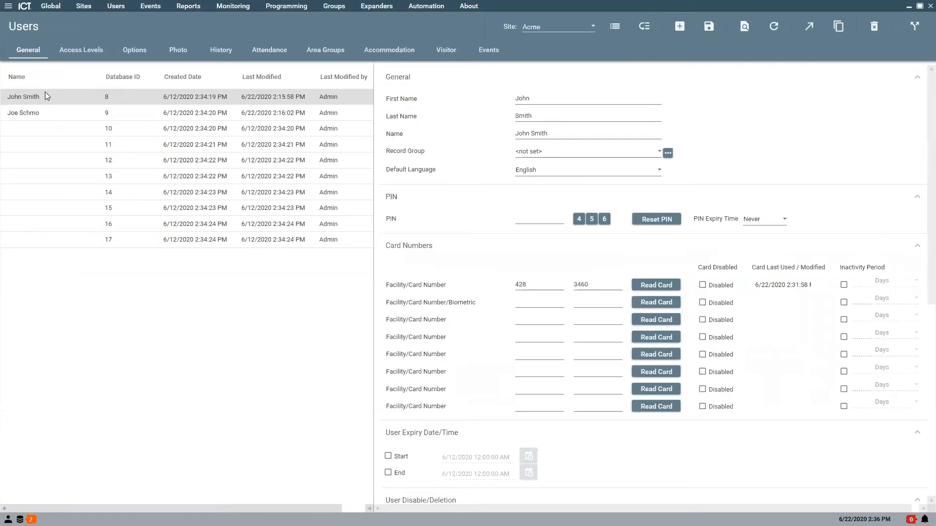
Reset the first user's antipassback status from the user list, and check the entry event for RD1 DR 1 on the status page.
right_click(45, 91)
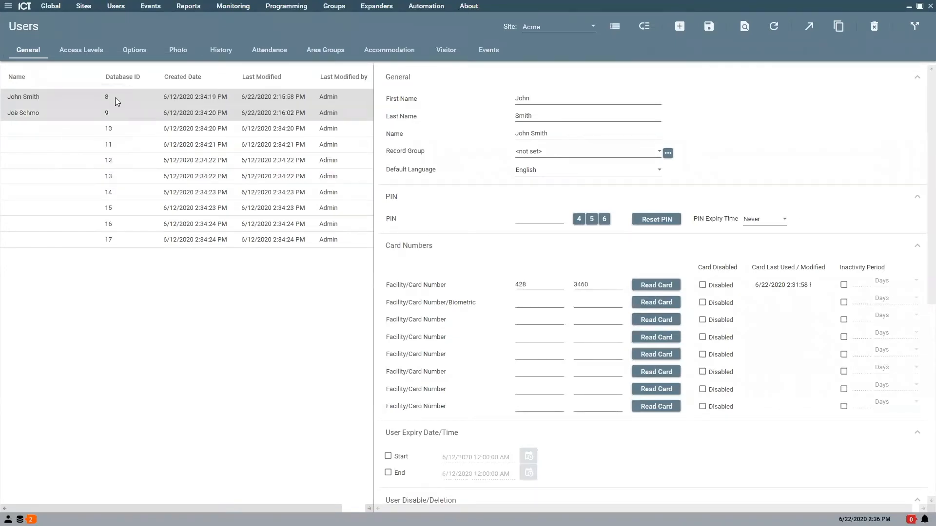
click(238, 6)
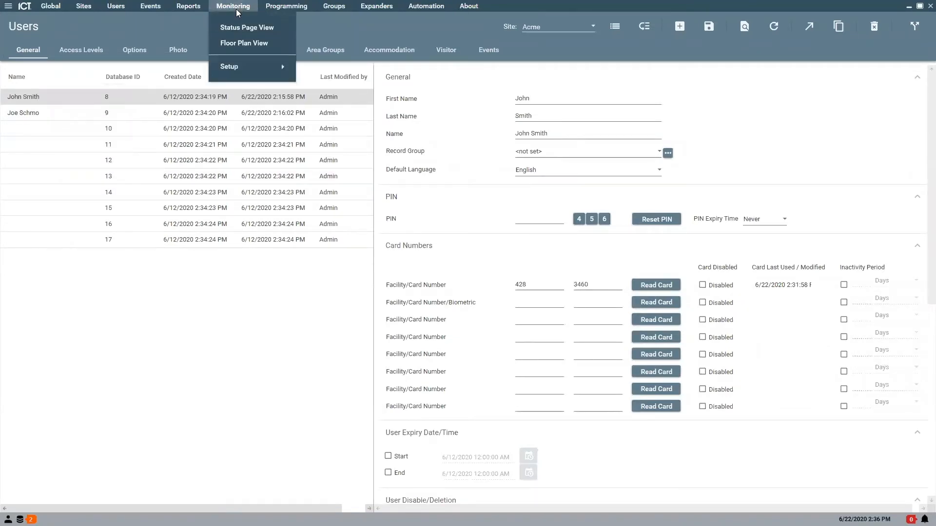
click(230, 27)
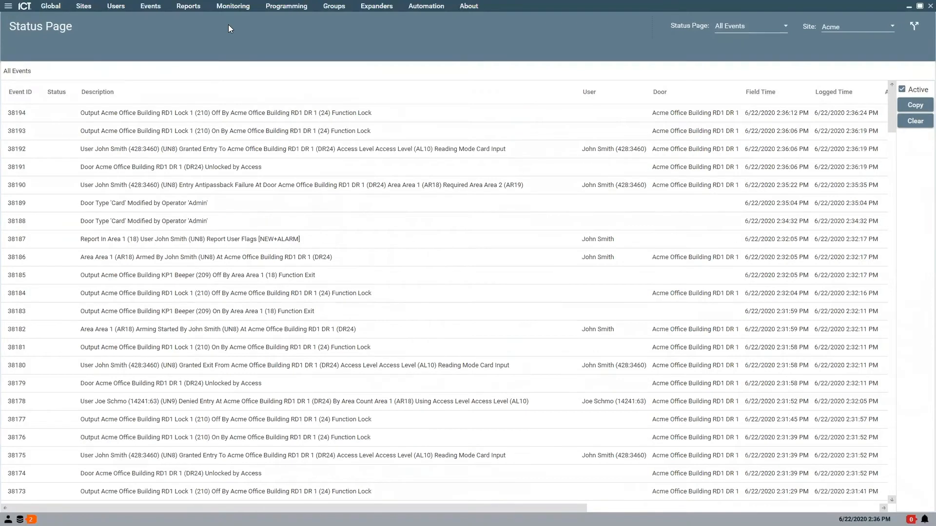
click(157, 151)
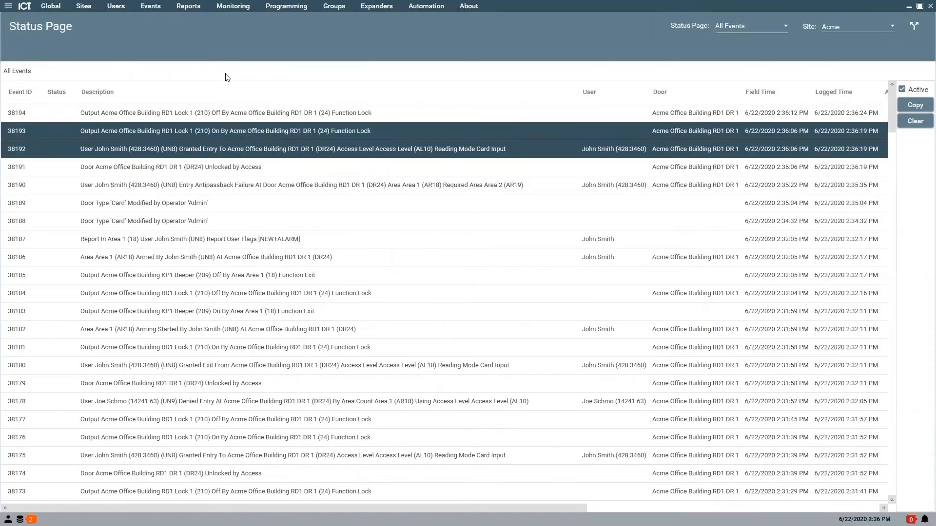
Set the Card door type's Entry Passback Mode to Soft Passback and save the record.
click(286, 6)
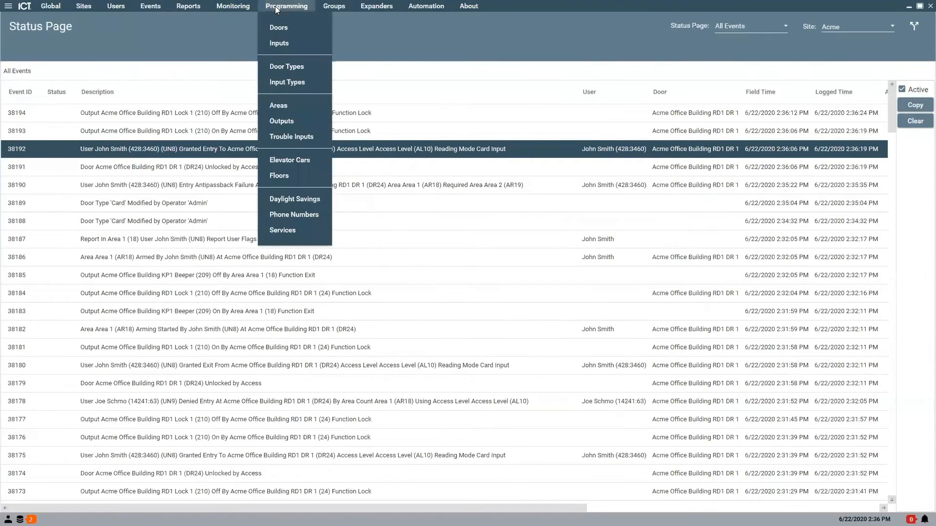
click(281, 70)
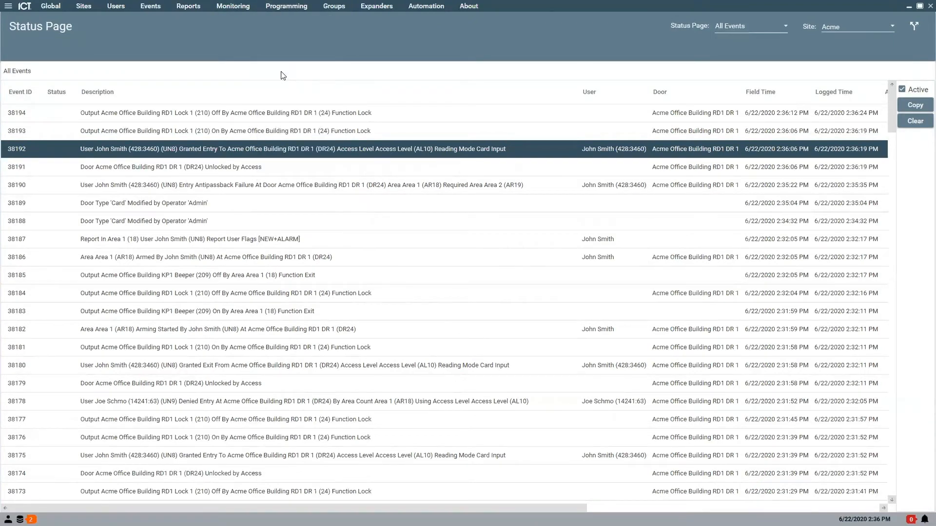
click(559, 309)
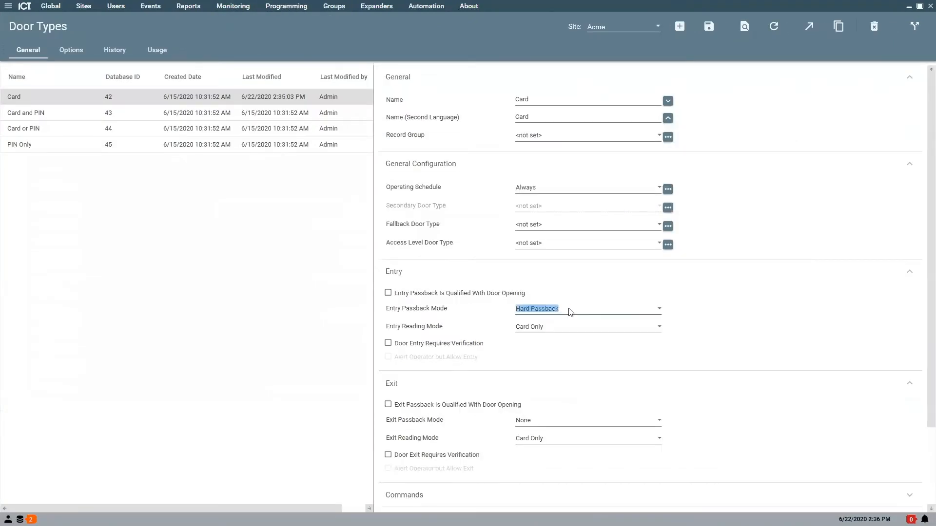
click(551, 309)
click(547, 323)
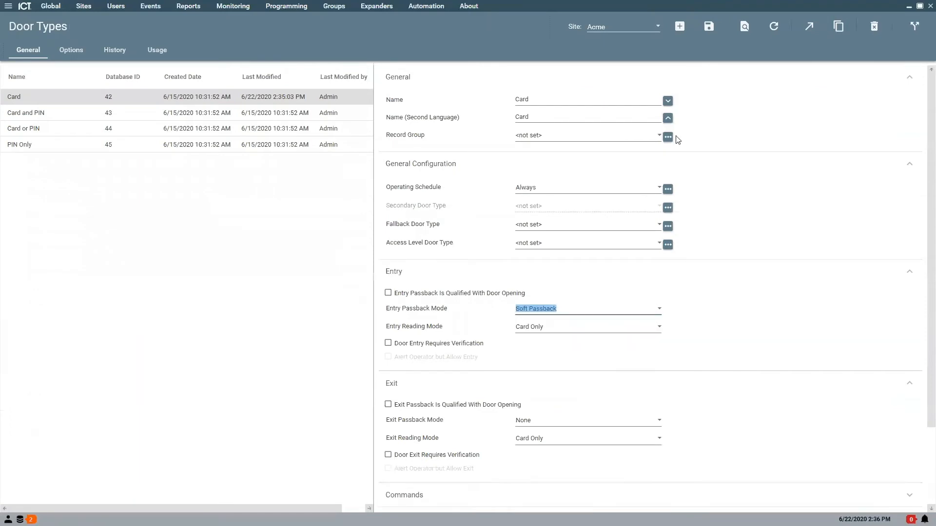
click(710, 27)
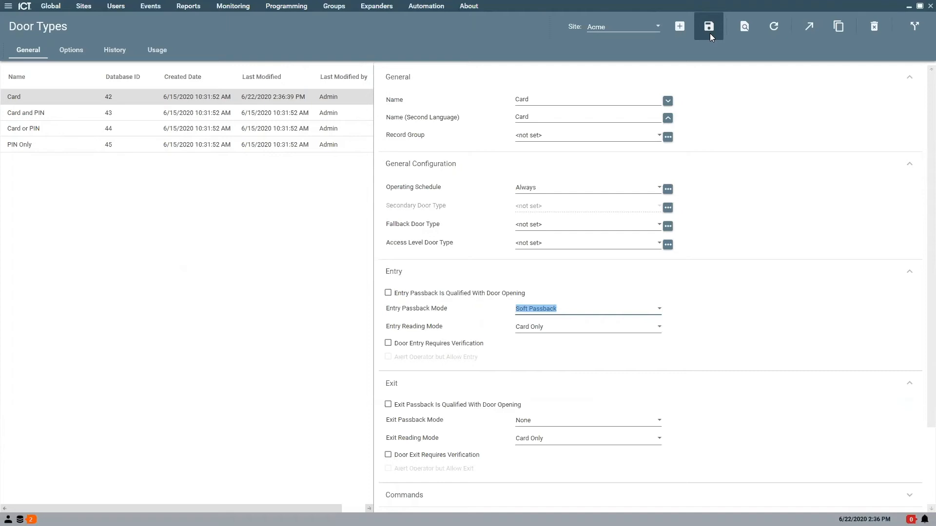
Return to the All Events status page and examine the soft antipassback event logged for RD1 DR 1.
click(288, 7)
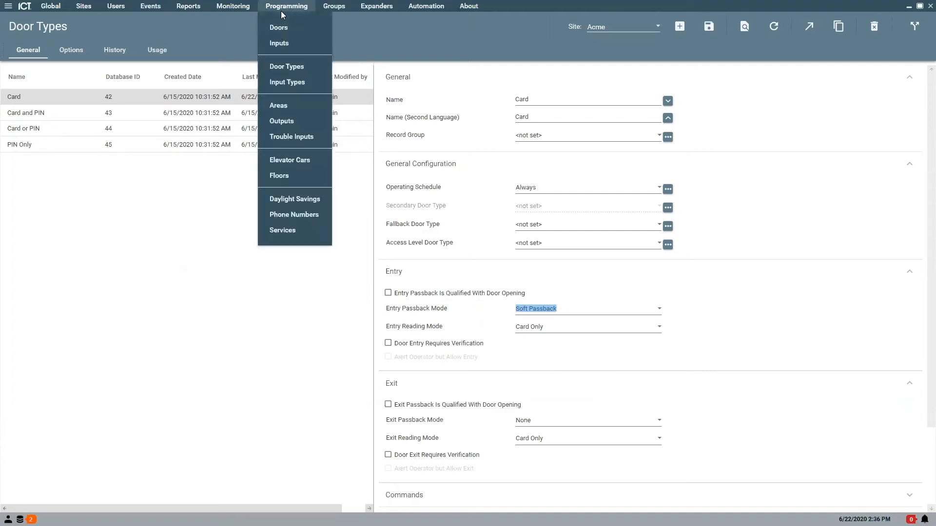
click(224, 7)
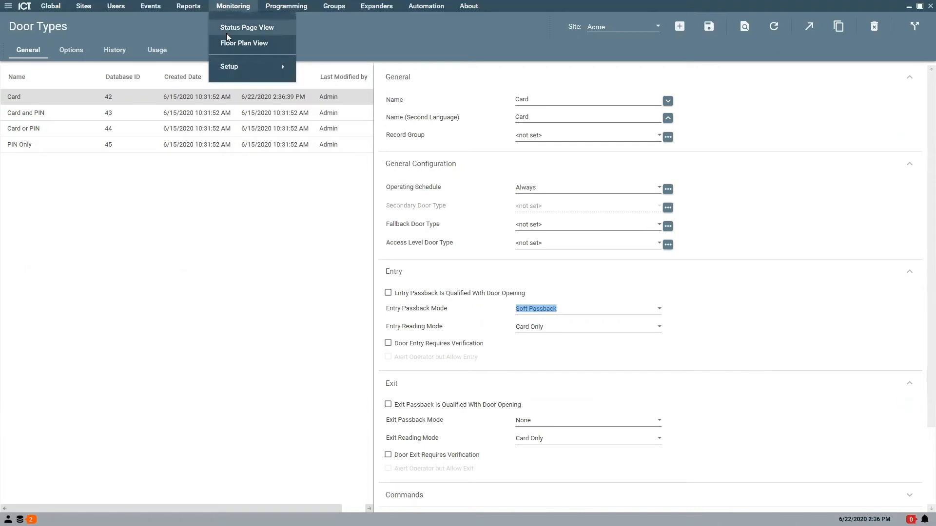
click(283, 52)
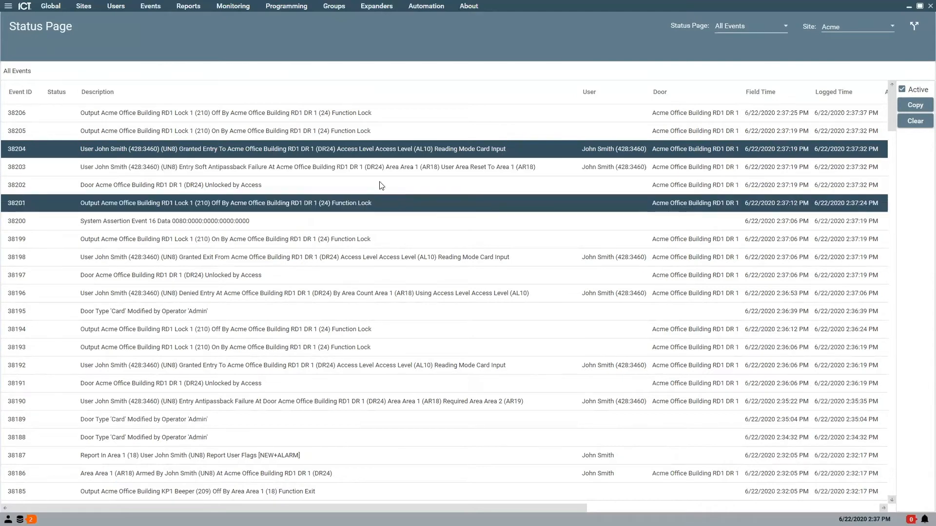
click(379, 166)
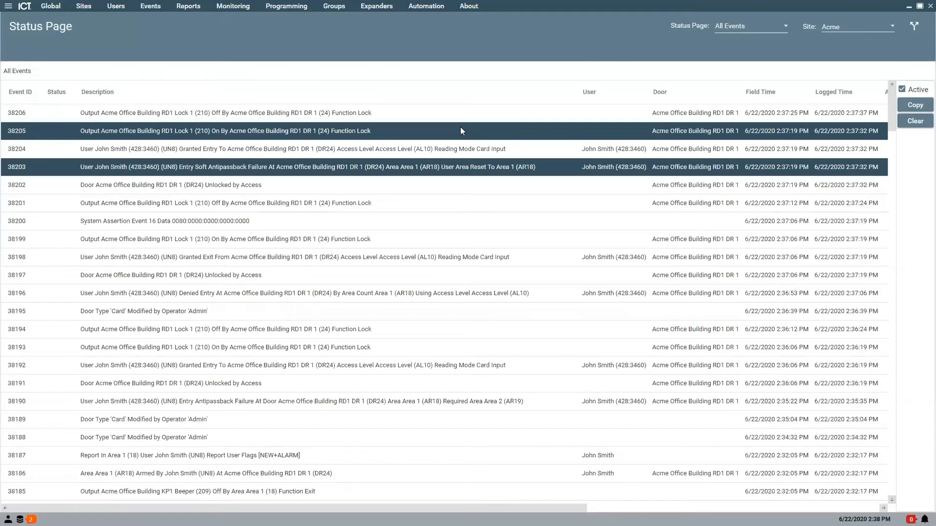
Review the general settings of door RD1 DR 1, and examine the Card door type's passback settings and additional options.
click(275, 10)
click(286, 30)
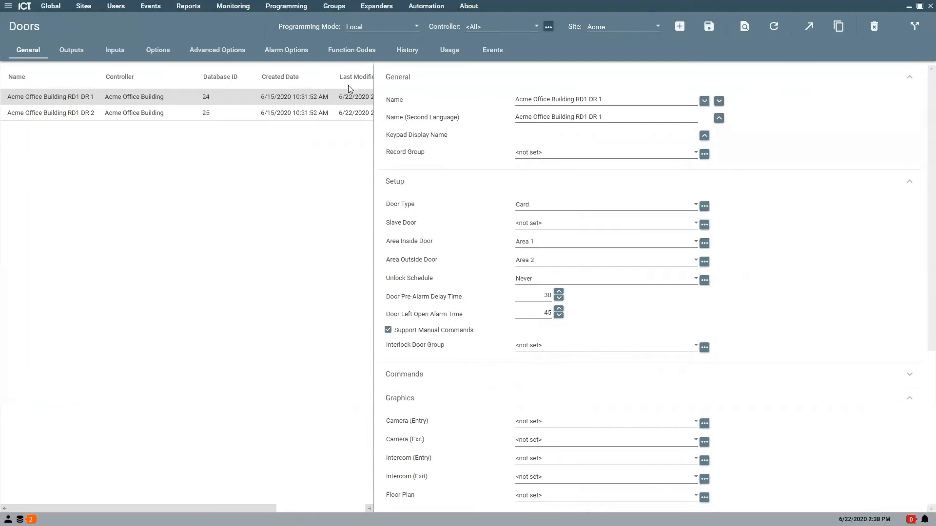
click(273, 7)
click(275, 68)
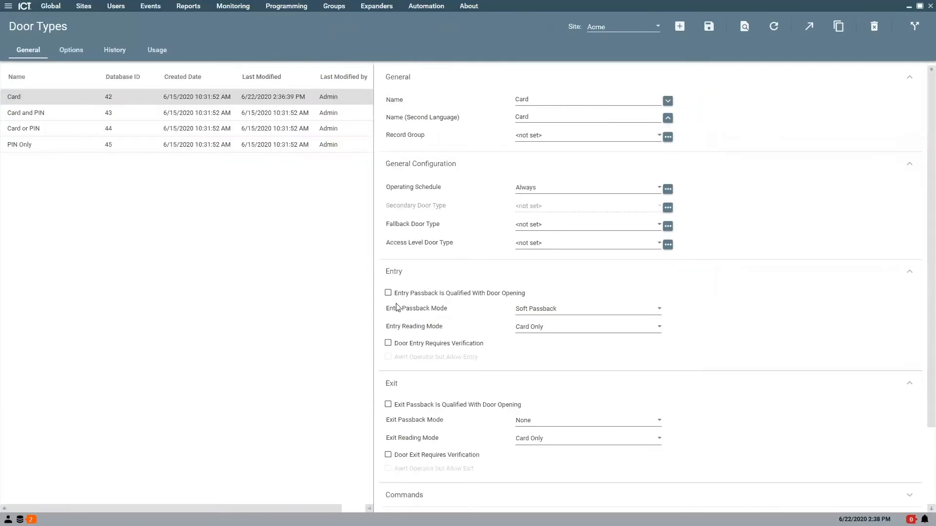
scroll(579, 362, down, 3)
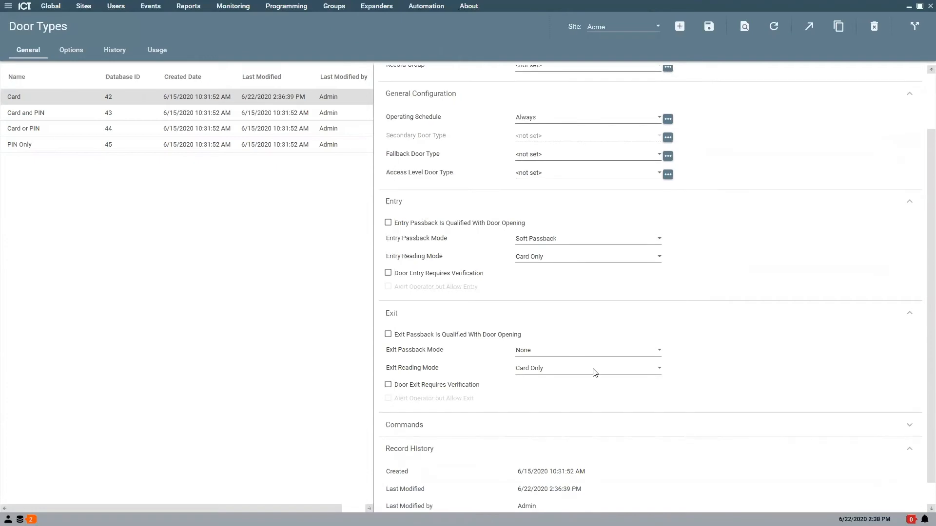
scroll(583, 373, down, 1)
scroll(583, 373, up, 5)
click(82, 50)
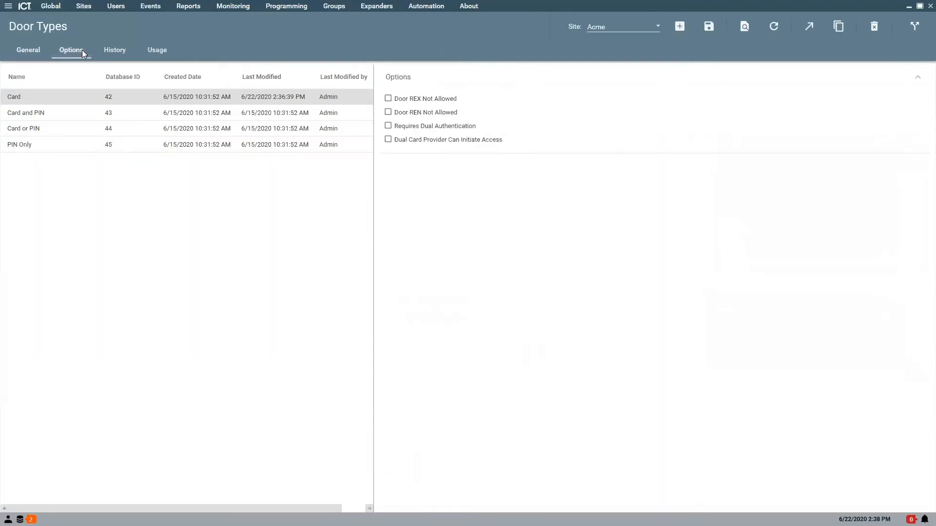
click(34, 47)
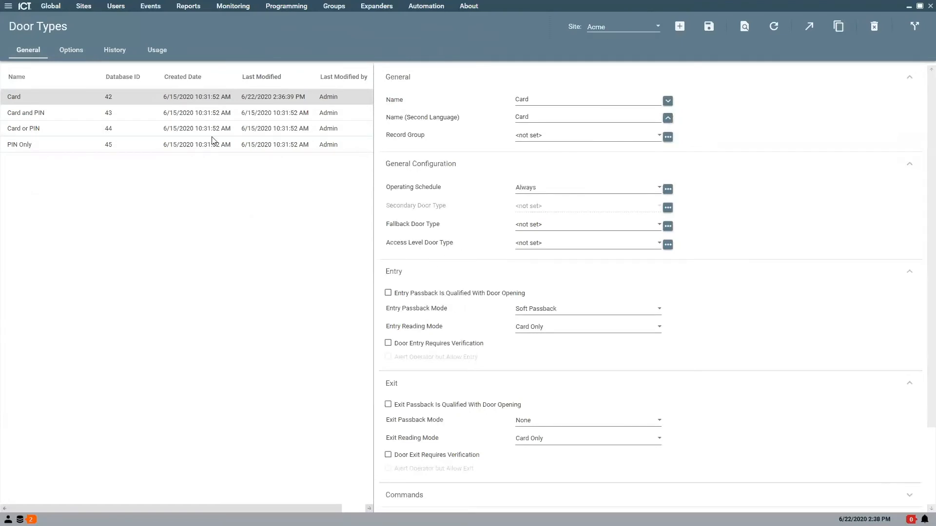
click(85, 6)
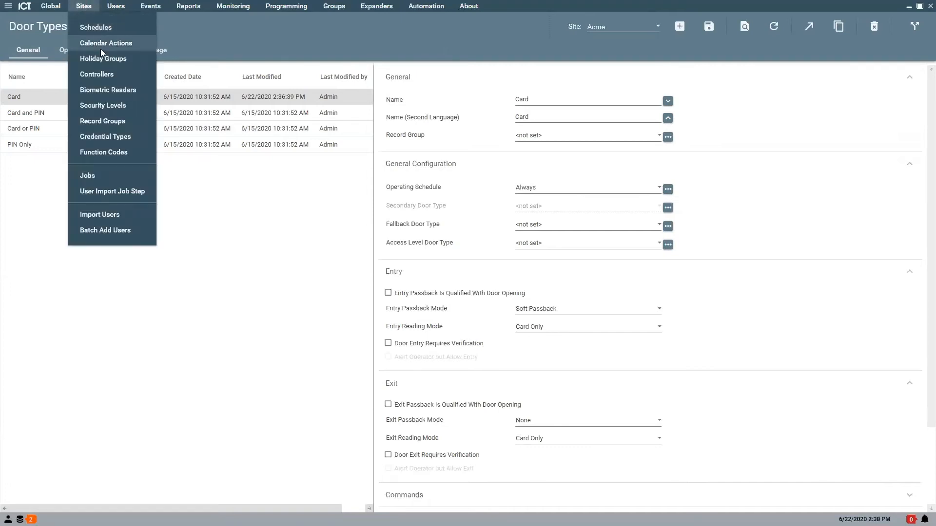
click(84, 6)
click(116, 6)
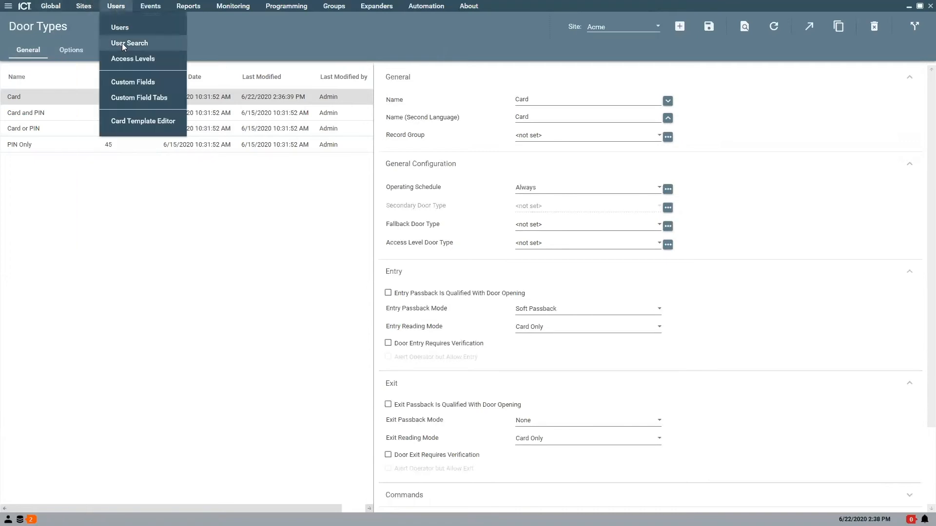
click(123, 31)
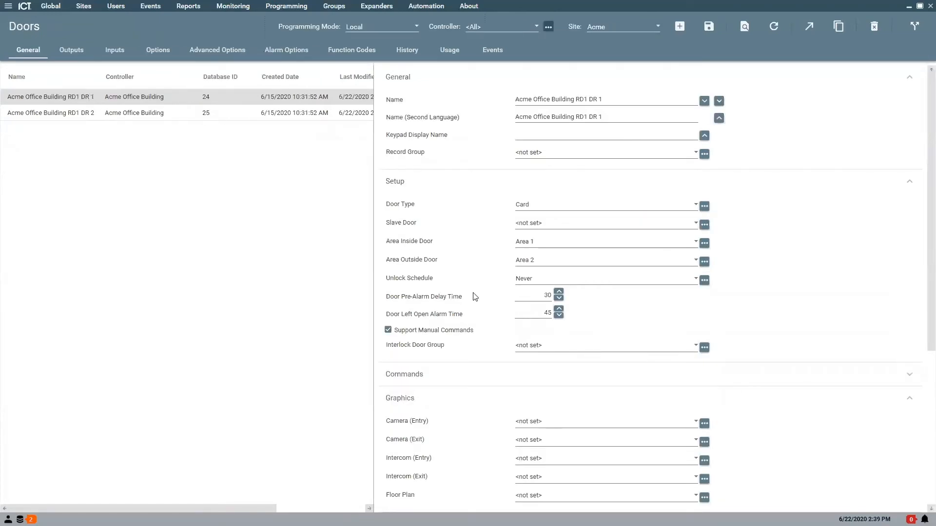
Review the options of door RD1 DR 1 and try enabling Enable Timed User Antipassback Reset in its advanced options.
click(150, 50)
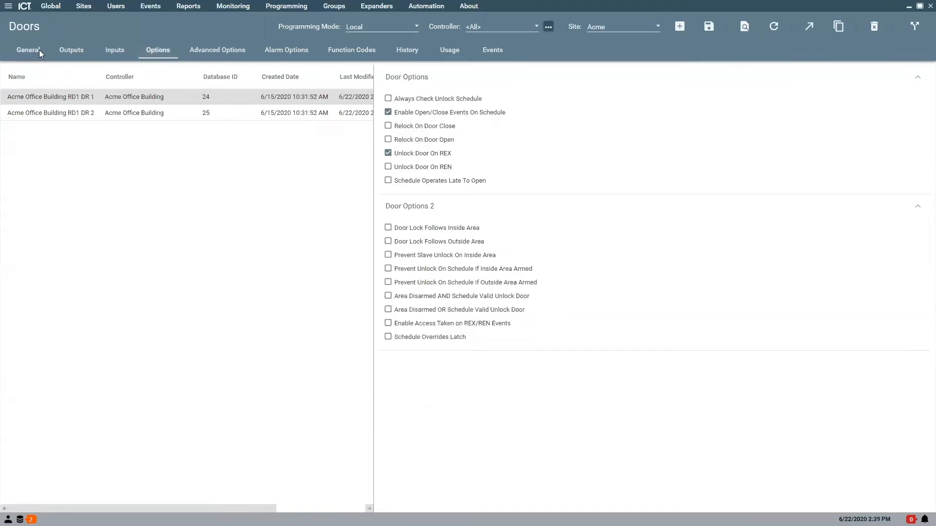
click(208, 54)
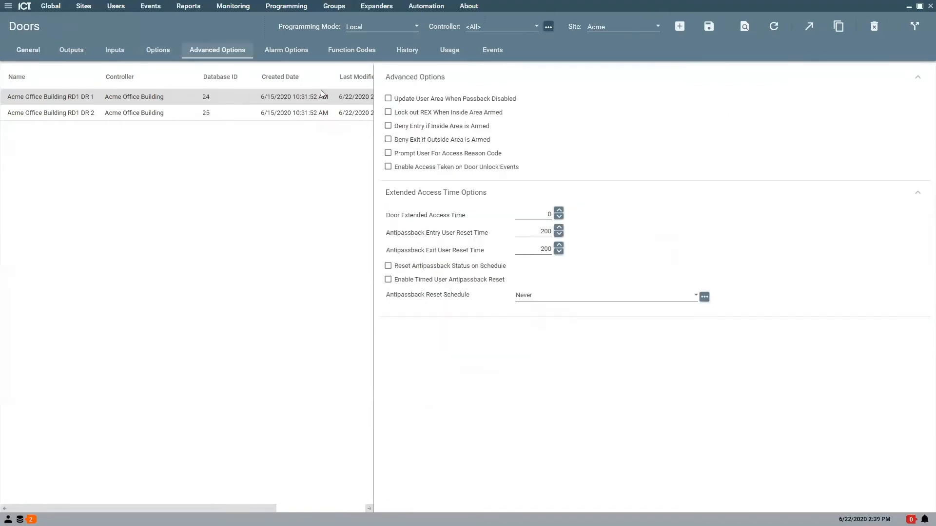
double_click(539, 232)
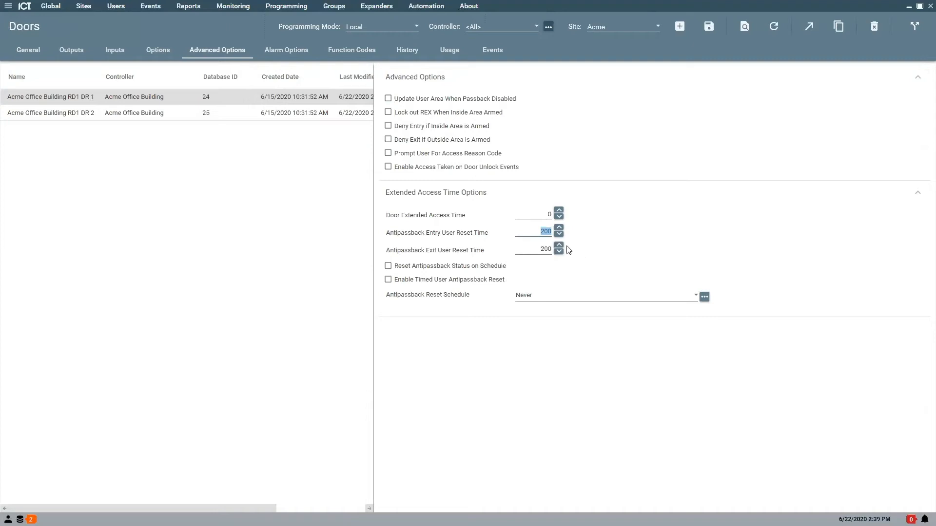
click(388, 267)
click(389, 280)
Try an Antipassback Exit User Reset Time of 30, and set both the entry and exit reset times to 200.
click(544, 233)
key(Tab)
text(30)
key(shift+Tab)
text(200)
key(Tab)
text(200)
Try Reset Antipassback Status on Schedule with its reset schedule selection, and clear both the scheduled and timed reset options.
click(389, 268)
click(564, 299)
click(565, 299)
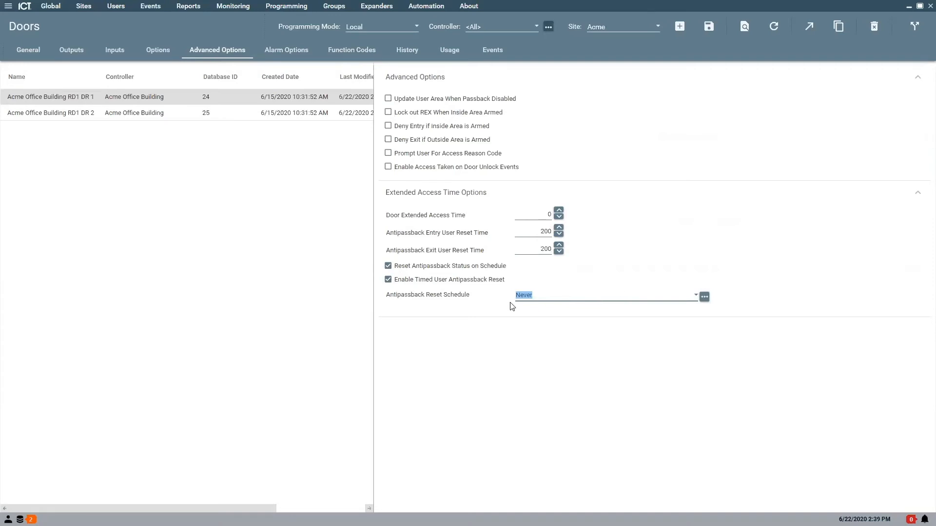
click(388, 267)
click(388, 280)
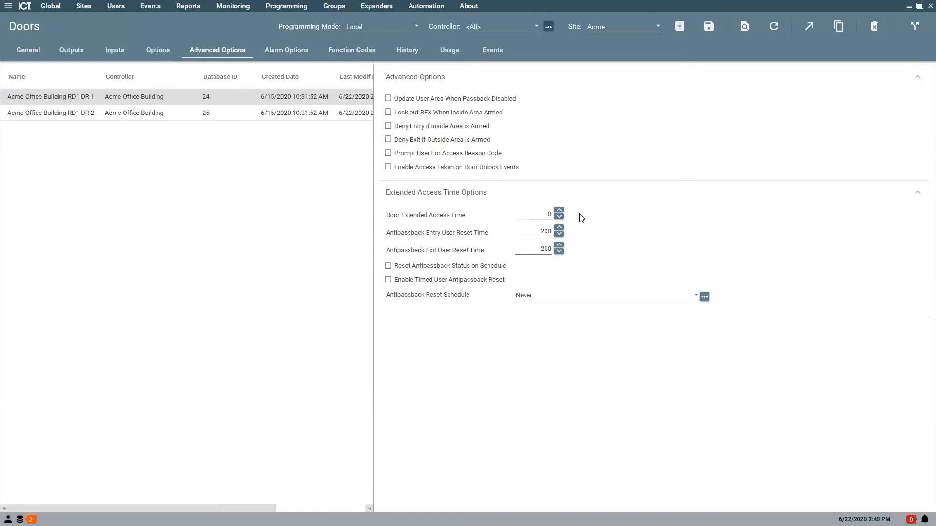
Try adjusting the door's Antipassback Entry User Reset Time, restore it to 200, and save the record.
double_click(546, 231)
click(559, 228)
click(559, 234)
double_click(544, 232)
click(714, 30)
Try enabling Entry Passback Is Qualified With Door Opening on the Card door type, and leave the record without saving.
click(266, 6)
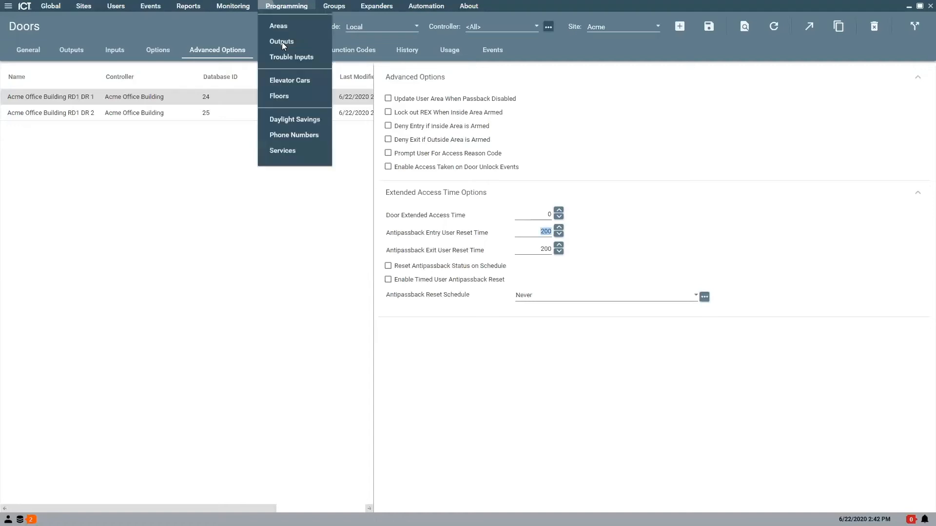
click(287, 68)
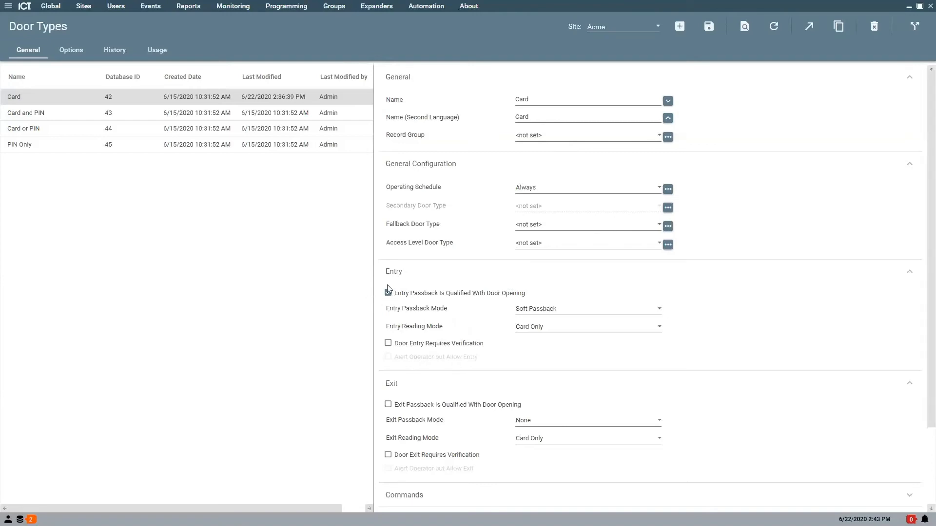
click(388, 405)
click(388, 405)
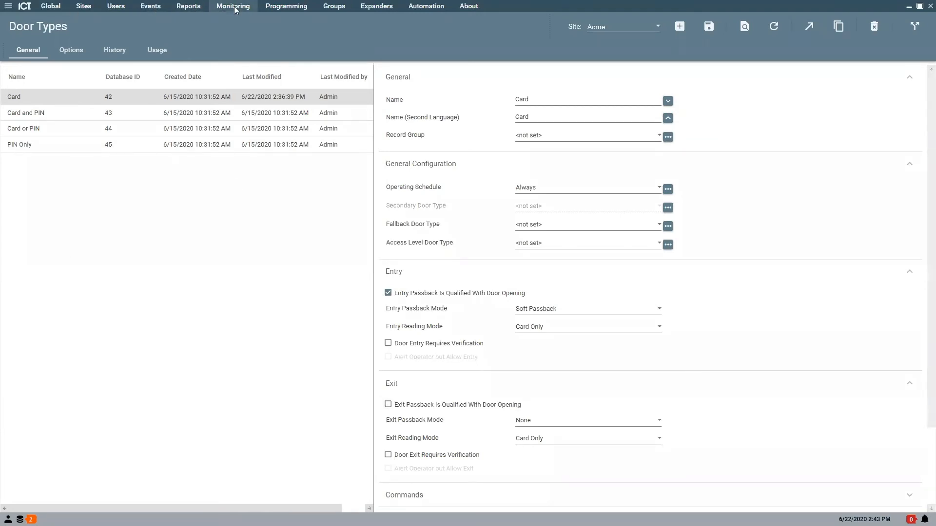
click(276, 9)
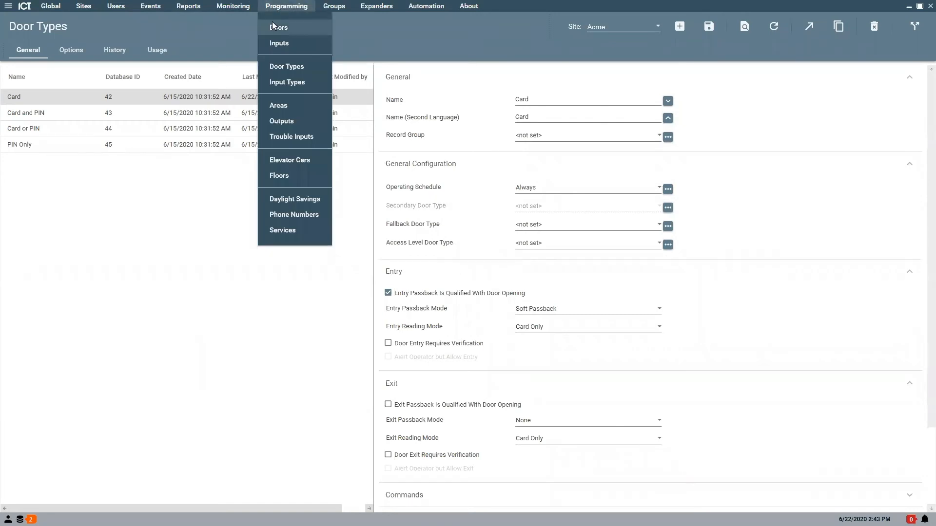
click(272, 27)
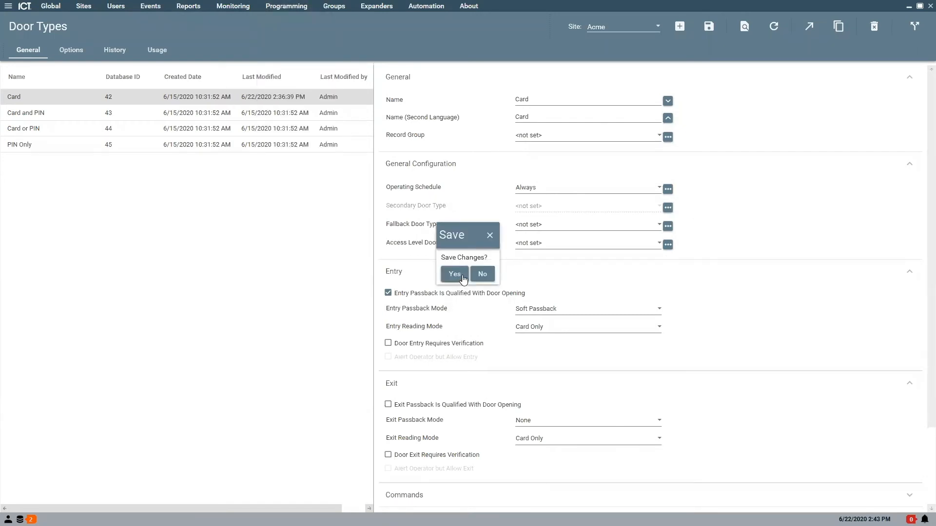
click(479, 275)
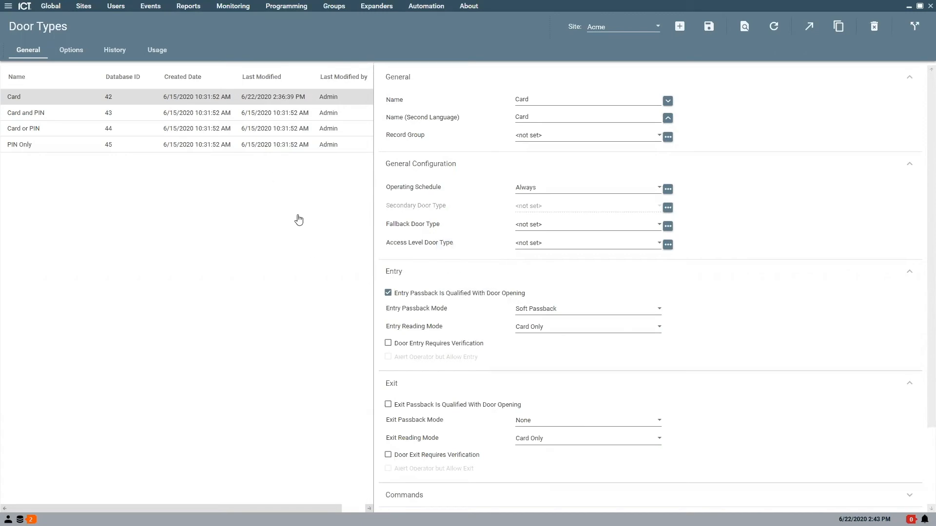
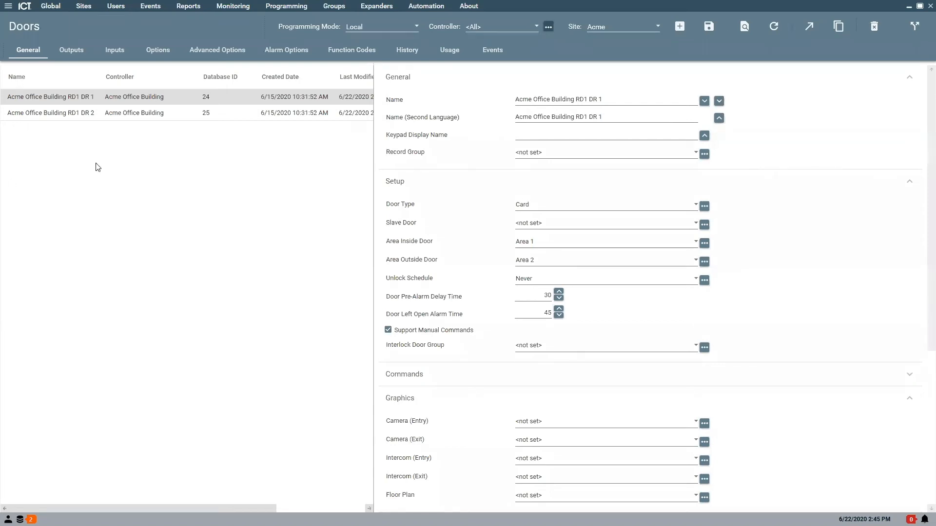
Switch to the PowerPoint presentation, start the slide show at the Anti-Passback slide, and advance to Child Area/Common Area.
click(269, 4)
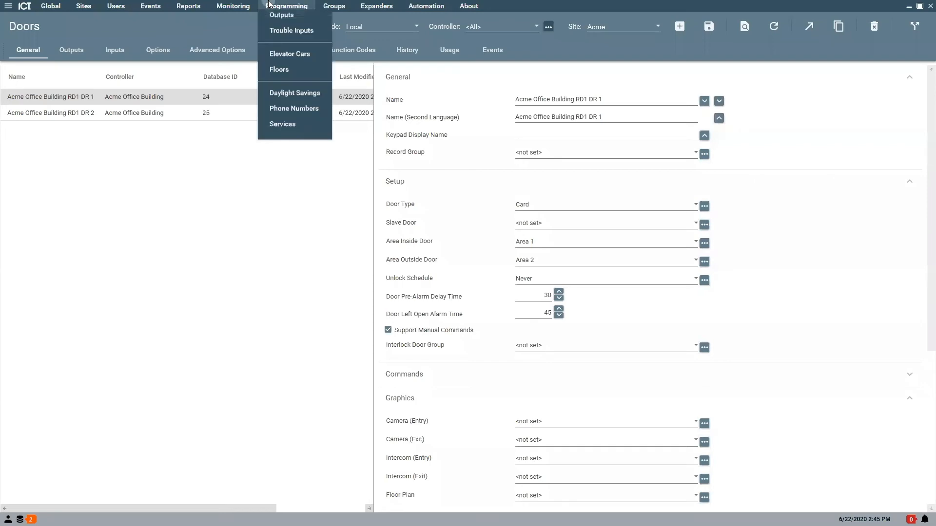
click(908, 7)
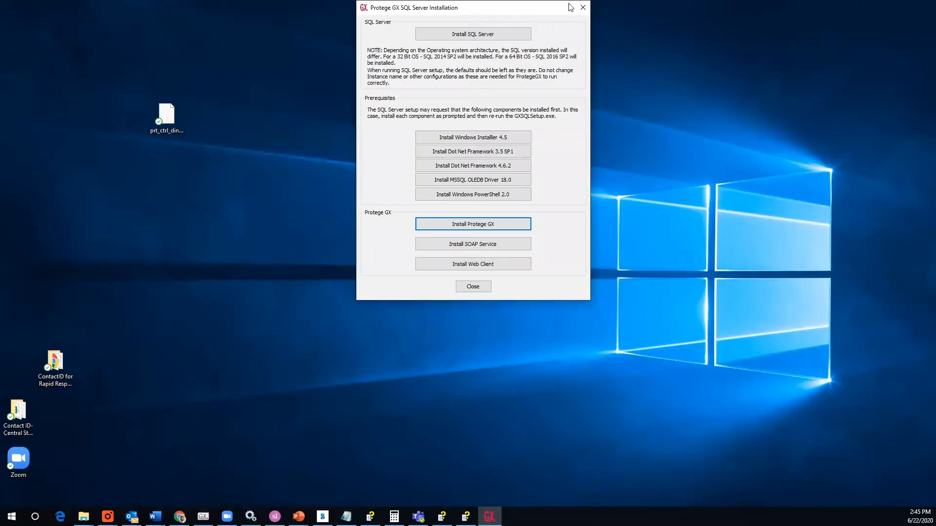
click(299, 517)
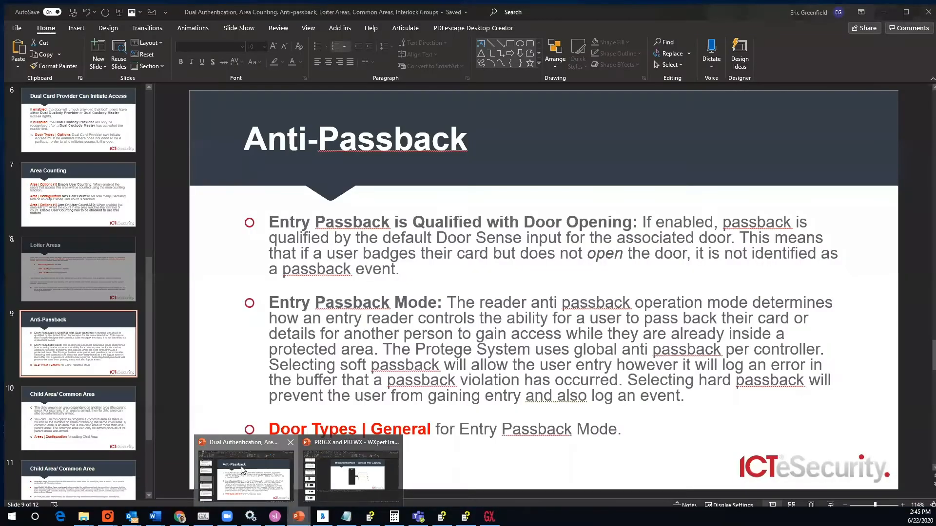
click(242, 471)
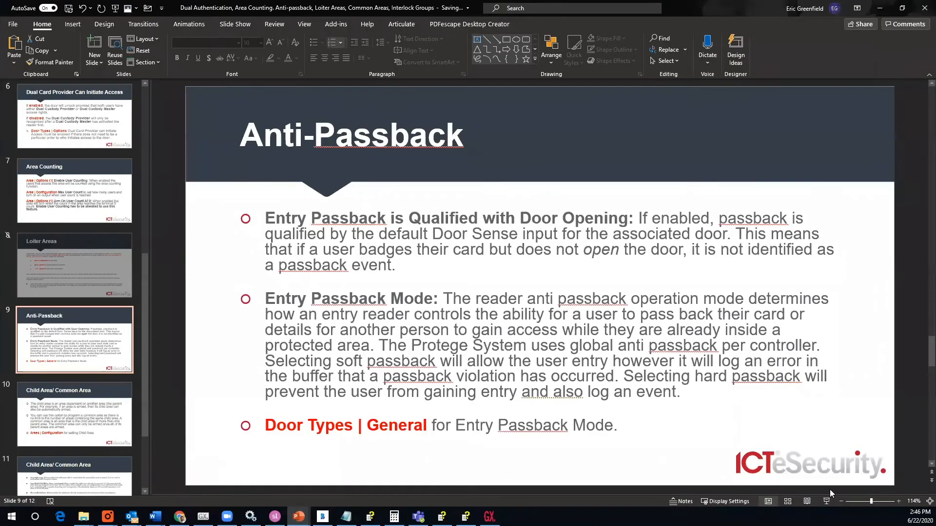
click(825, 501)
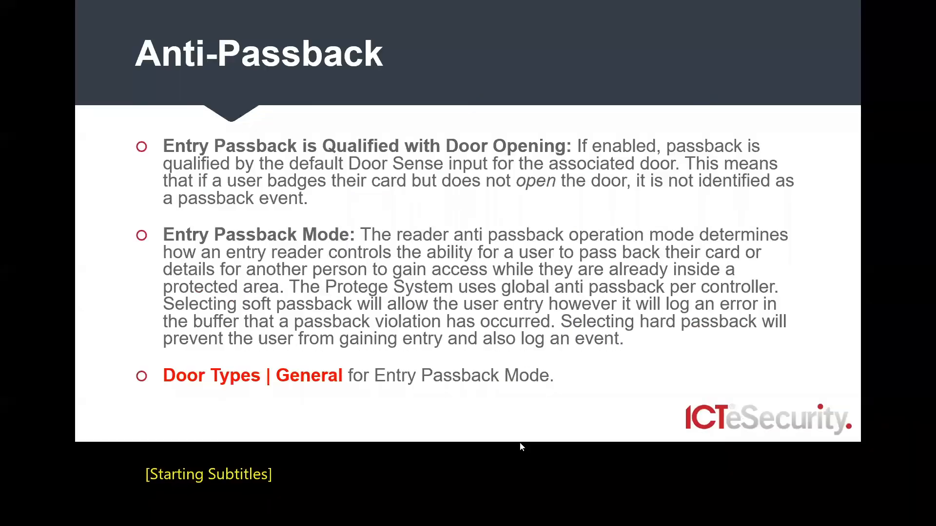
click(501, 405)
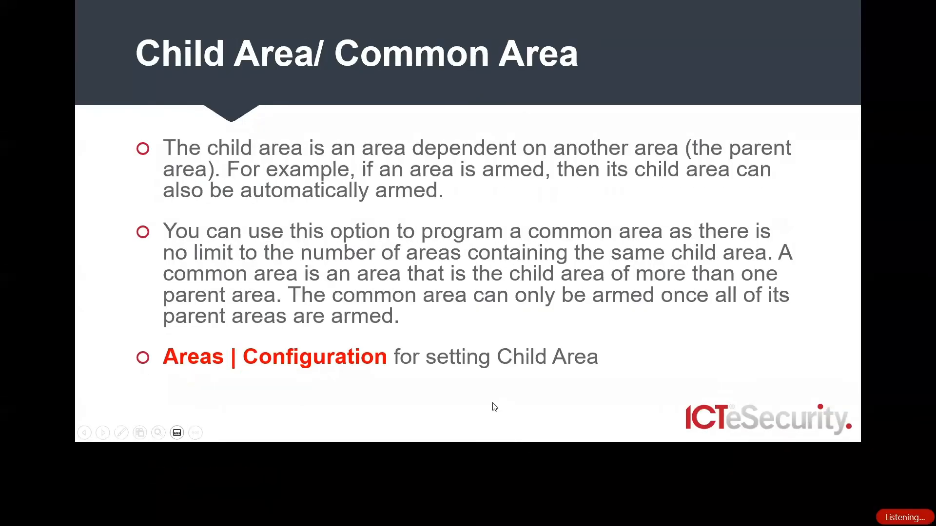
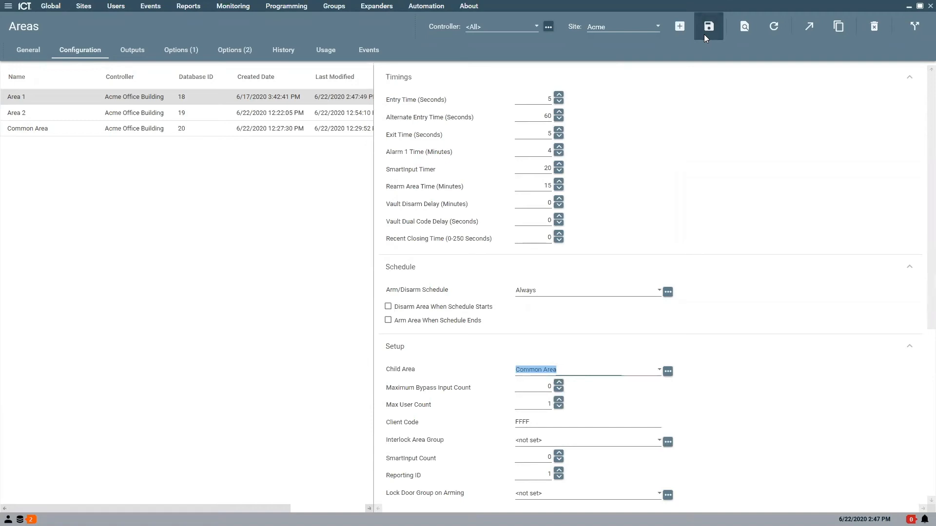
Set Area 2's Child Area to Common Area and save the record.
click(43, 115)
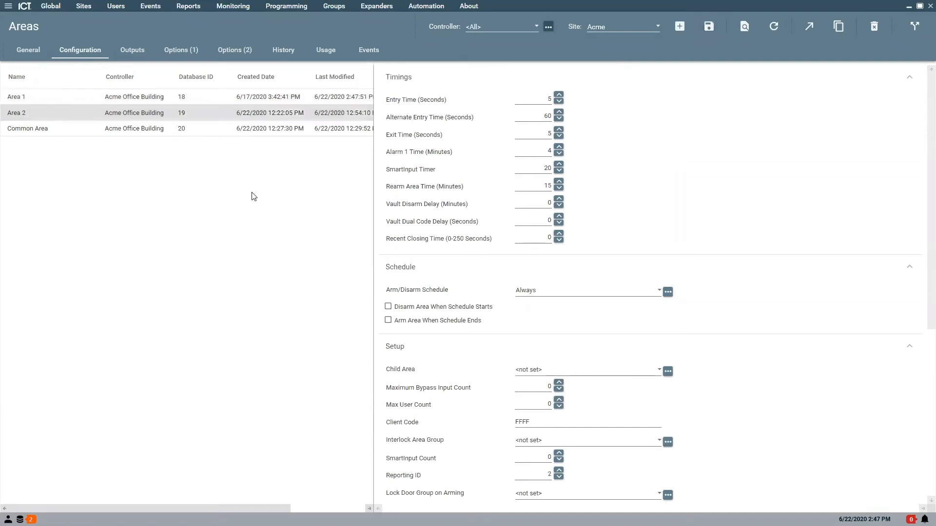
click(578, 372)
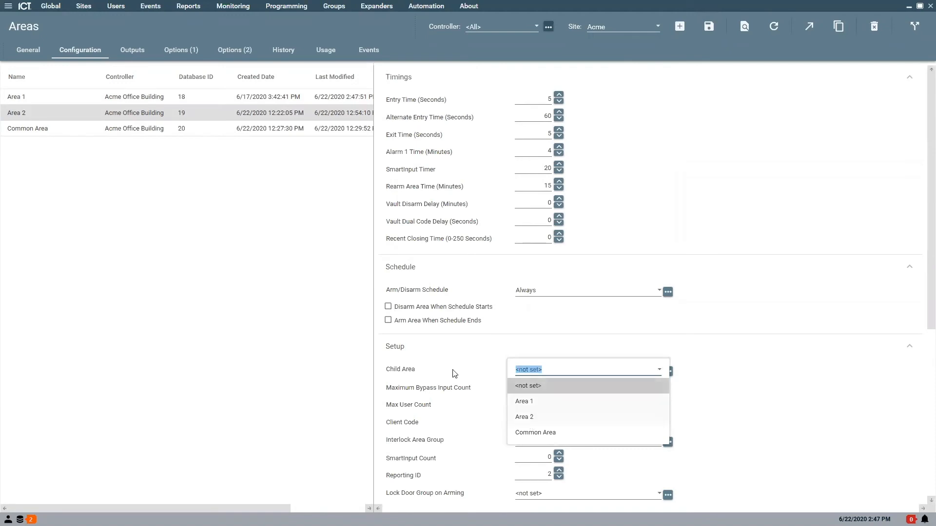
click(538, 435)
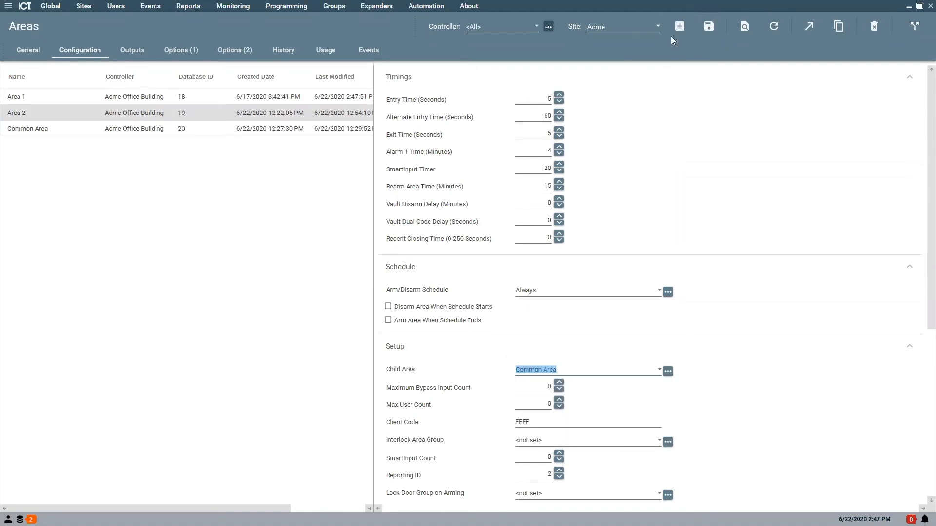
click(711, 26)
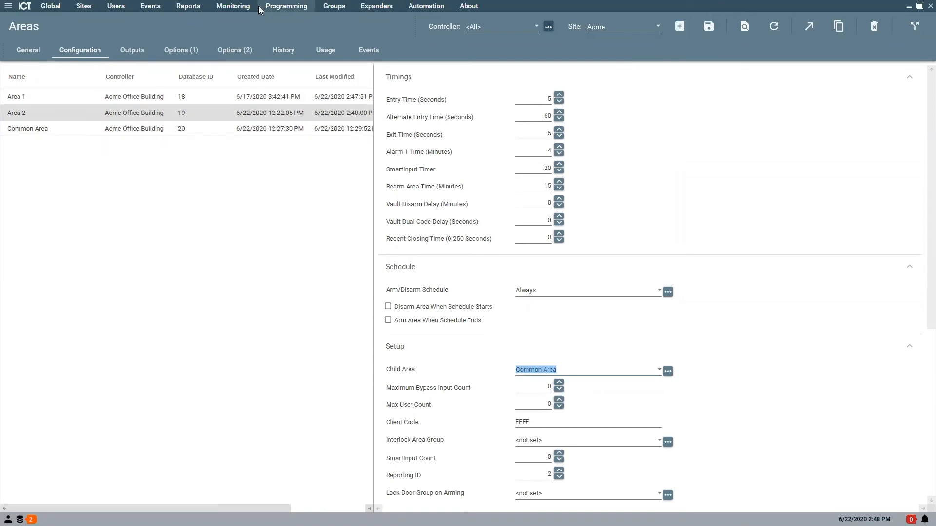
click(229, 8)
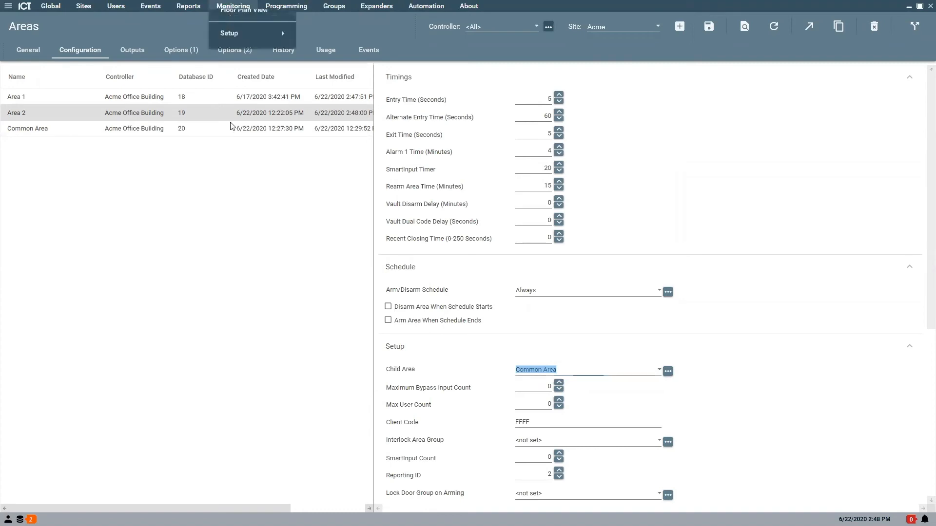
click(186, 187)
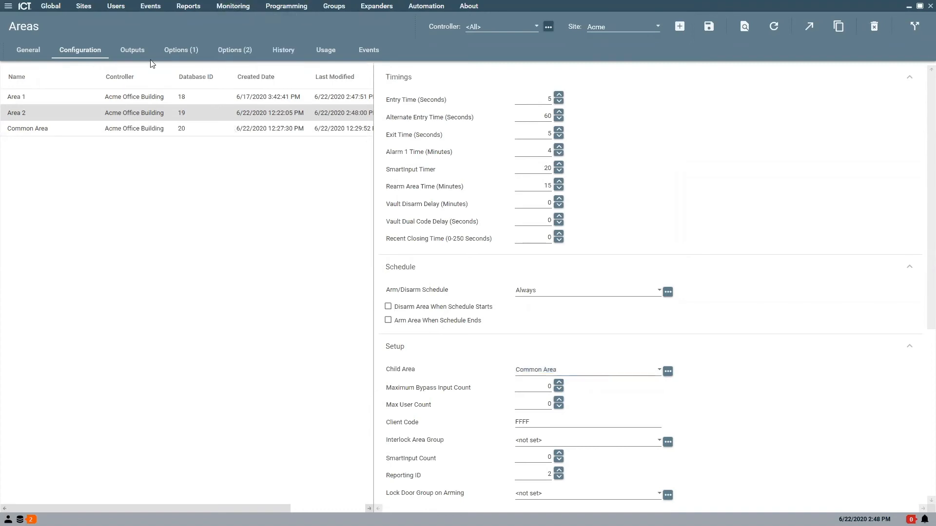
Review the child-area arming options of Area 2 and Common Area, and save the Common Area record.
click(172, 53)
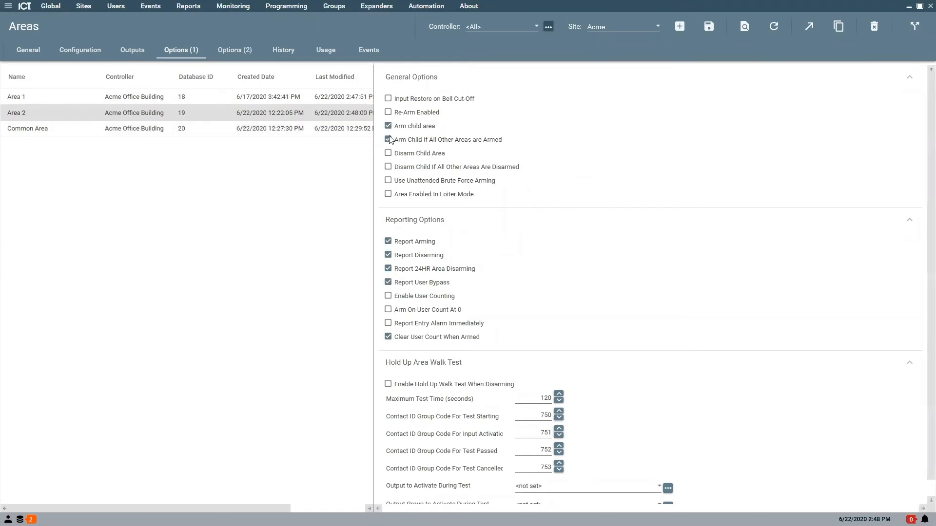
click(48, 133)
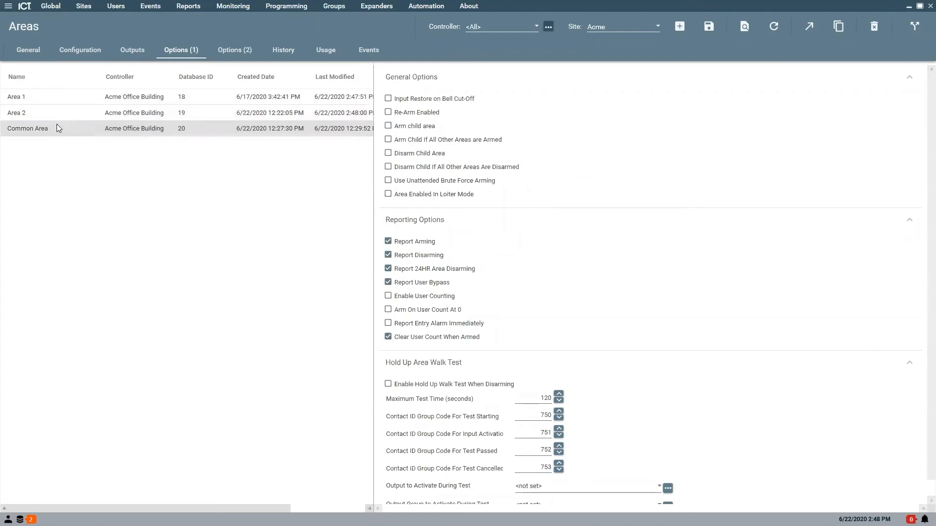
click(718, 30)
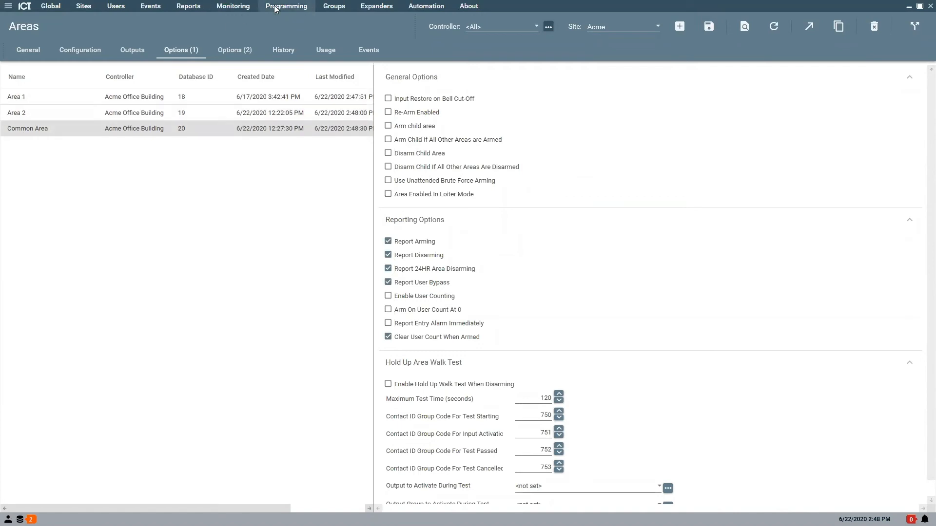
Open the Tech Page status page and disarm Common Area, Area 2 and Area 1.
click(233, 6)
click(219, 28)
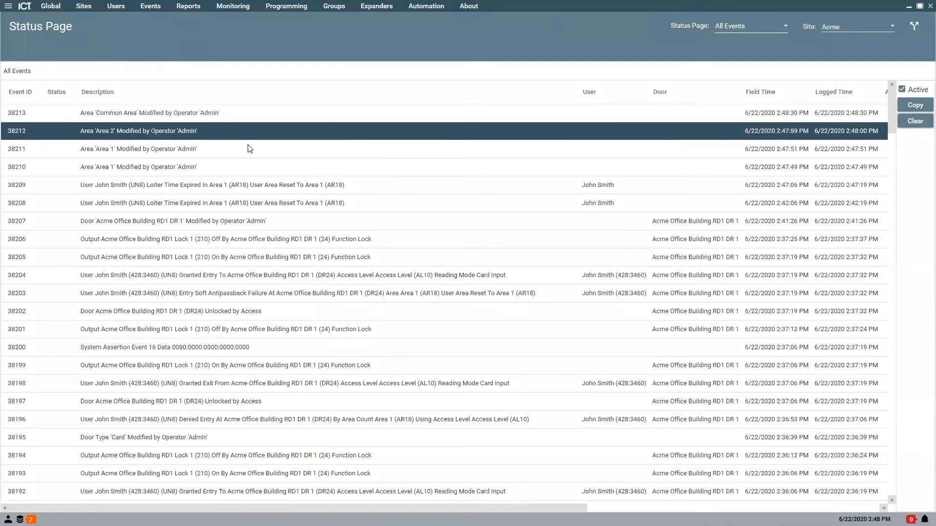
click(751, 30)
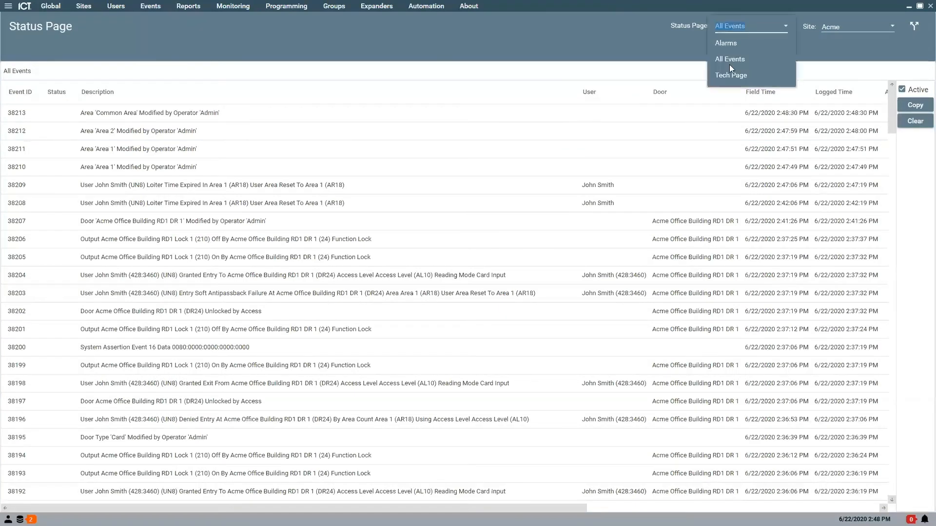
click(729, 76)
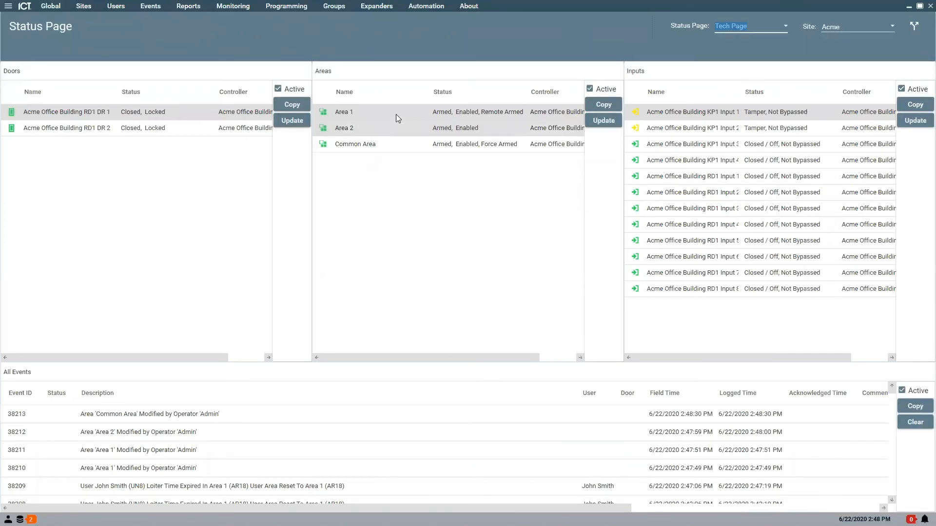
right_click(383, 149)
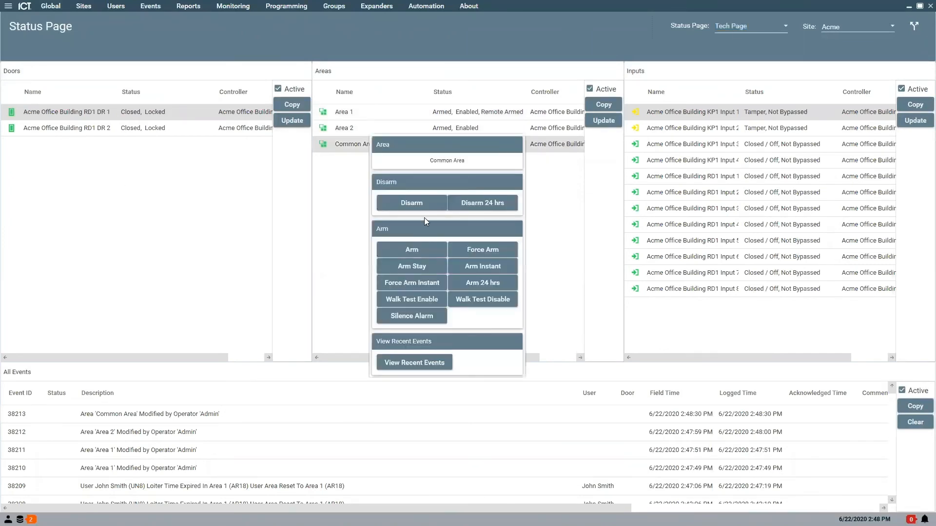
click(353, 126)
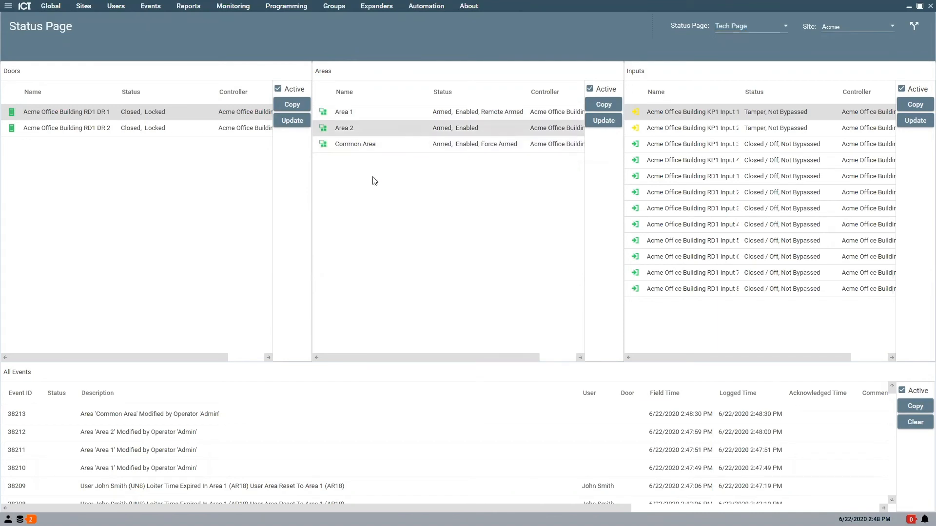
click(377, 201)
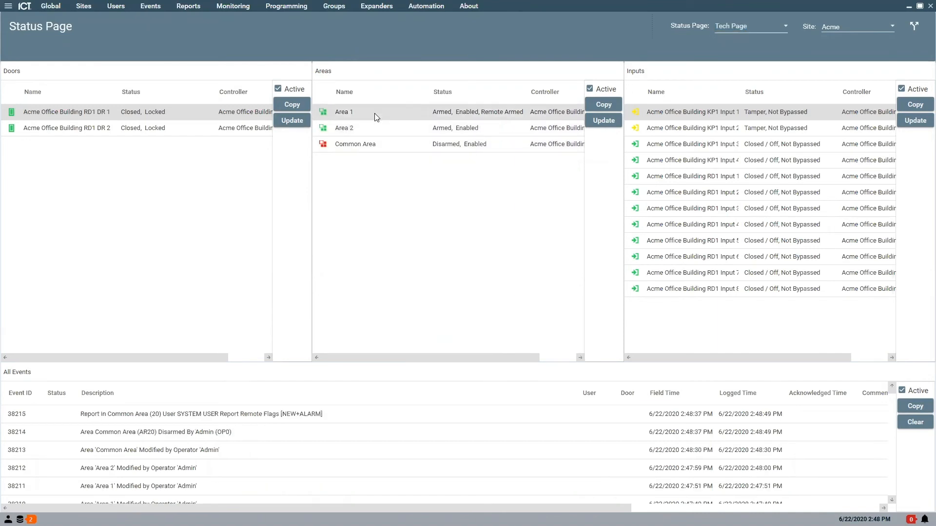
right_click(374, 113)
click(388, 206)
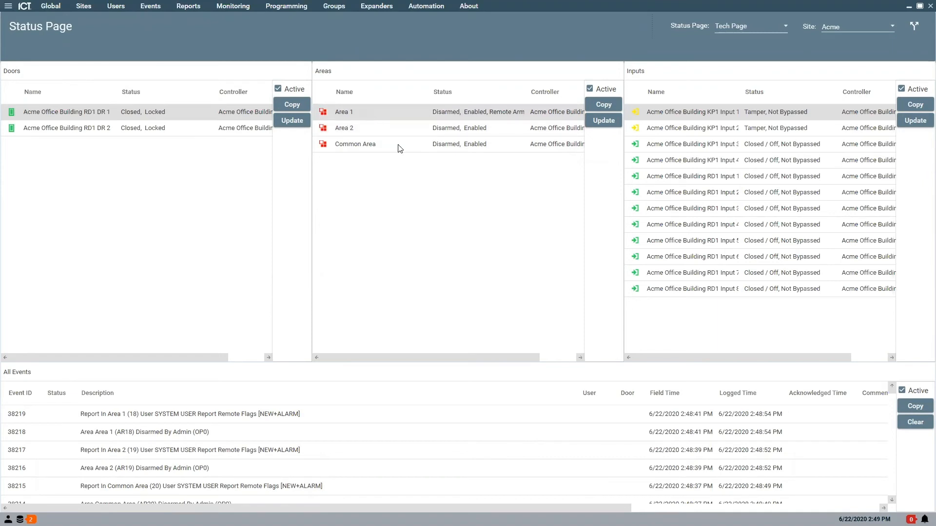
Arm Area 1 and then Area 2 to test the automatic arming of Common Area, dismissing the Arm Area dialog after each.
click(383, 119)
click(403, 222)
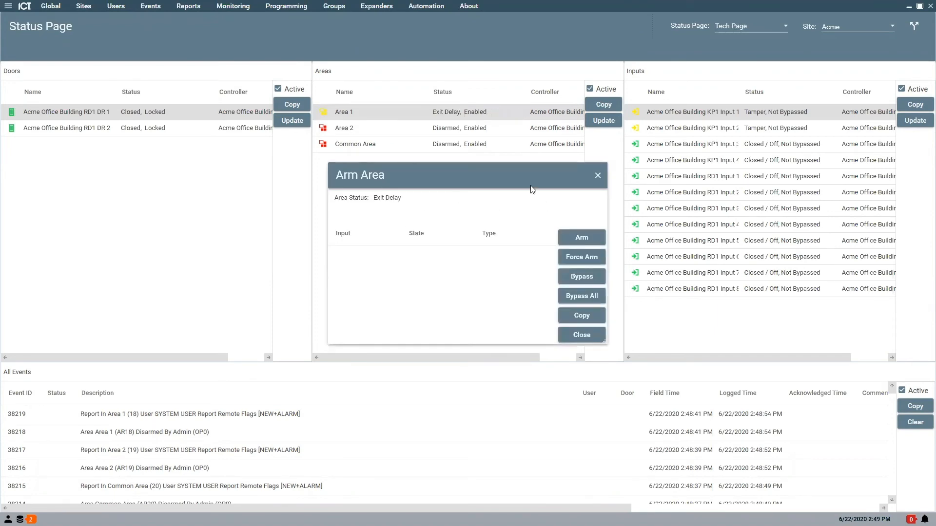
click(599, 176)
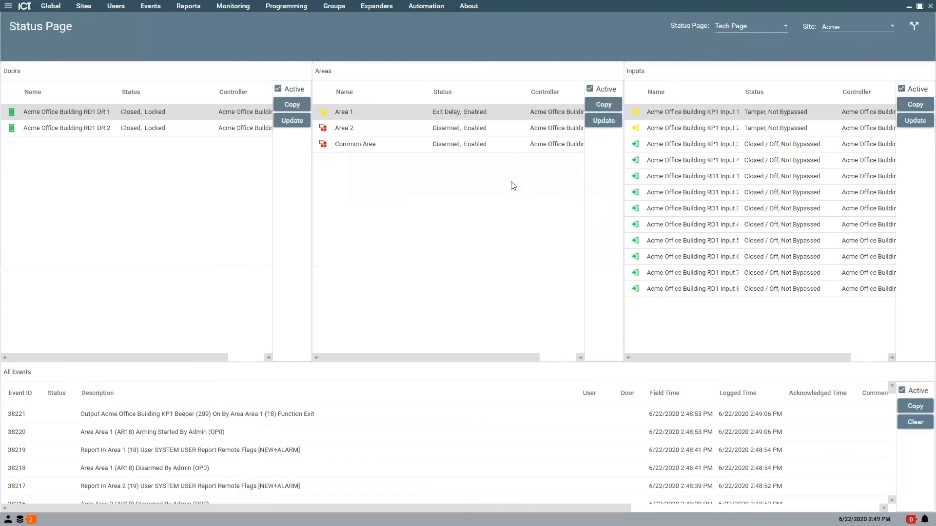
right_click(376, 132)
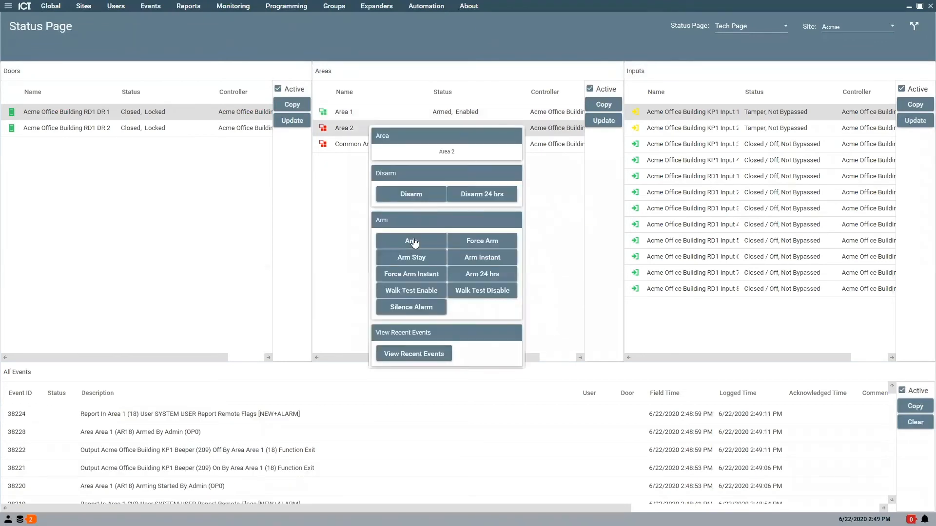
click(413, 241)
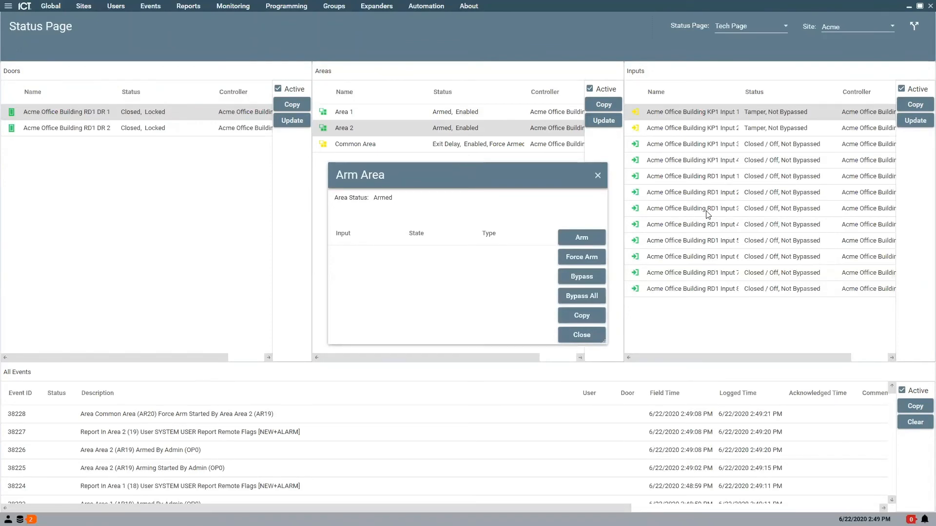
click(597, 175)
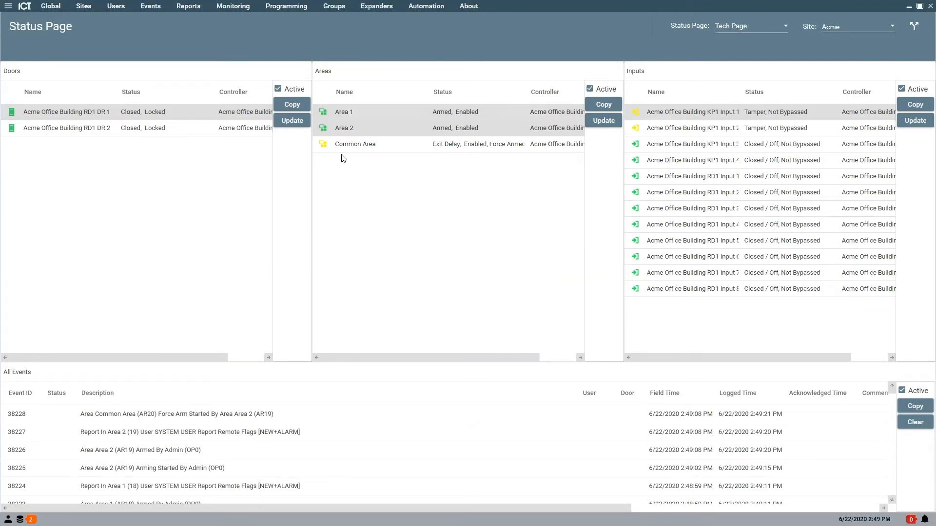
click(324, 144)
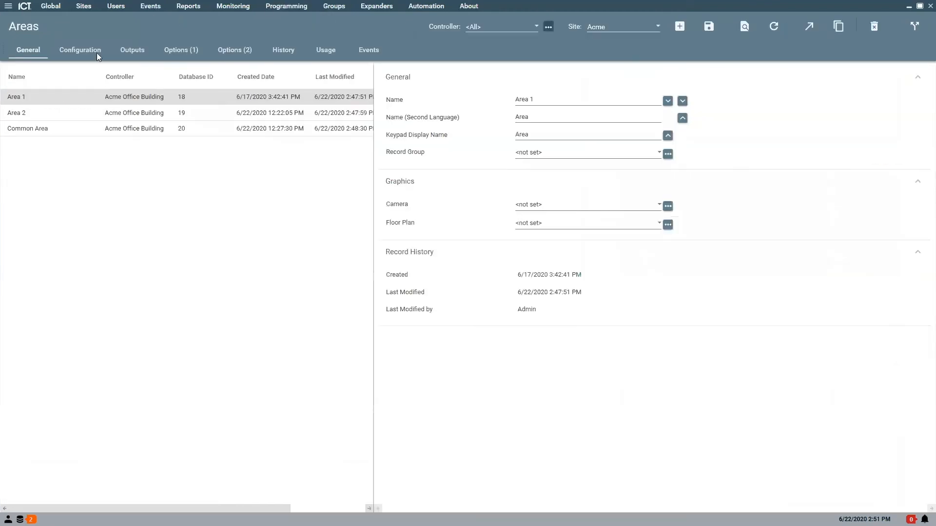
Enable Disarm Child Area and Disarm Child If All Other Areas Are Disarmed for Area 1, and save the record.
click(137, 54)
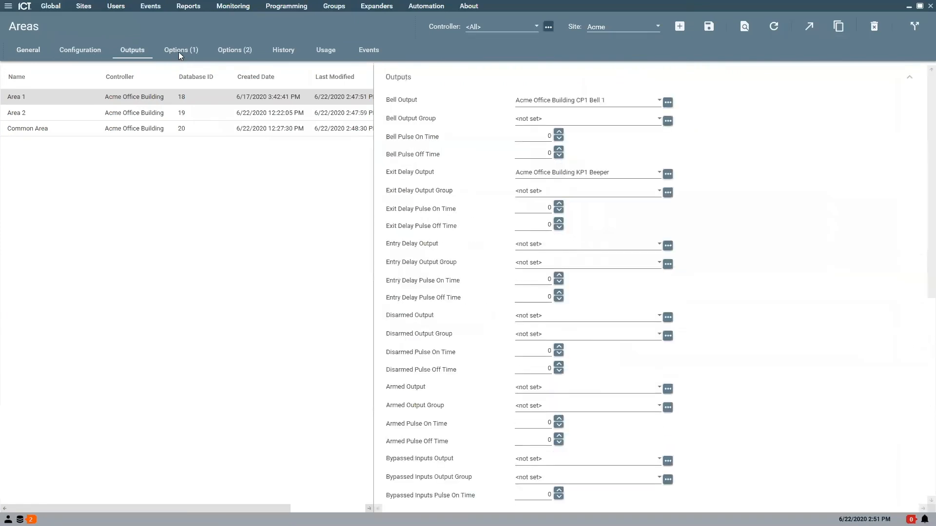
click(179, 53)
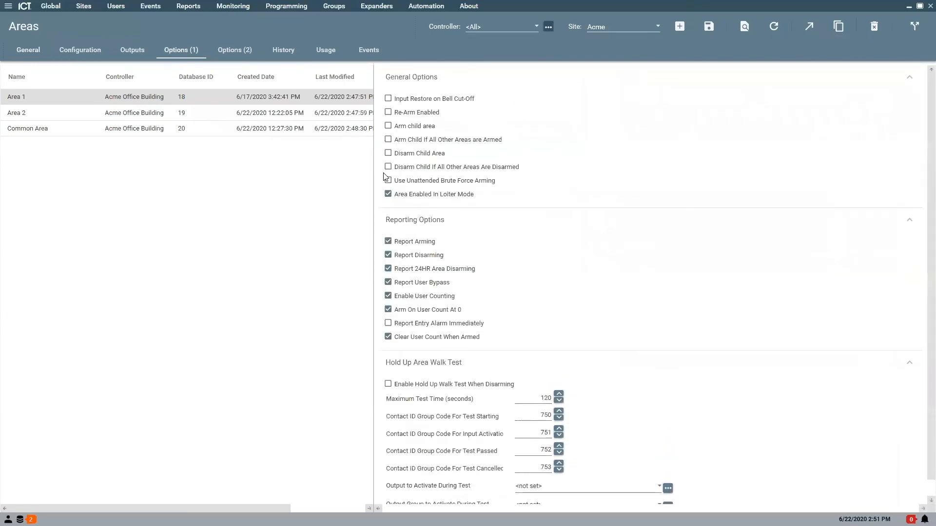
click(136, 136)
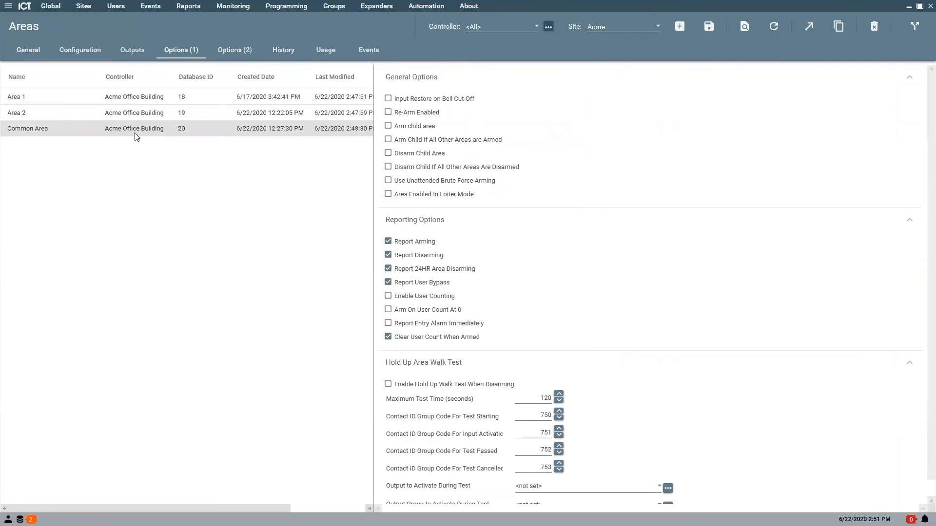
click(126, 98)
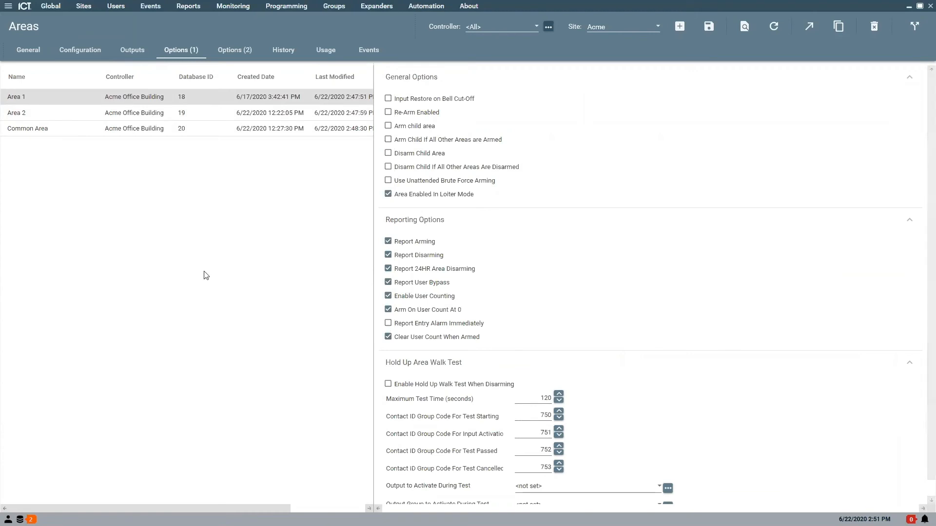
click(389, 153)
click(389, 167)
click(227, 117)
click(464, 273)
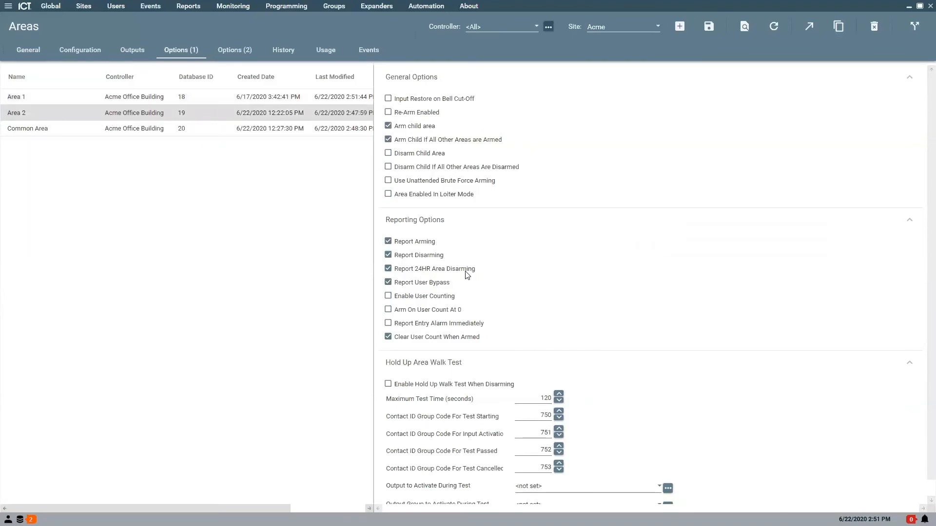
Compare the child-area arming and disarming options of Area 1 and Area 2.
click(163, 97)
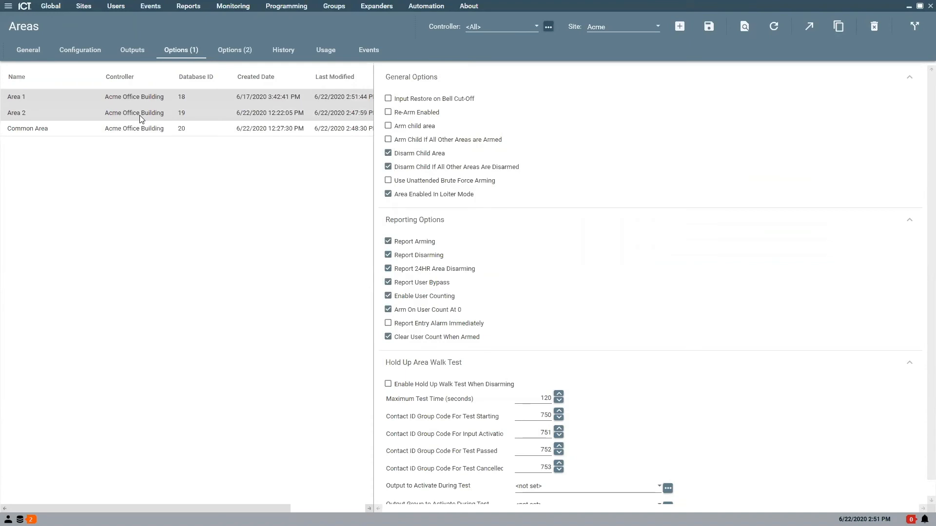
click(233, 116)
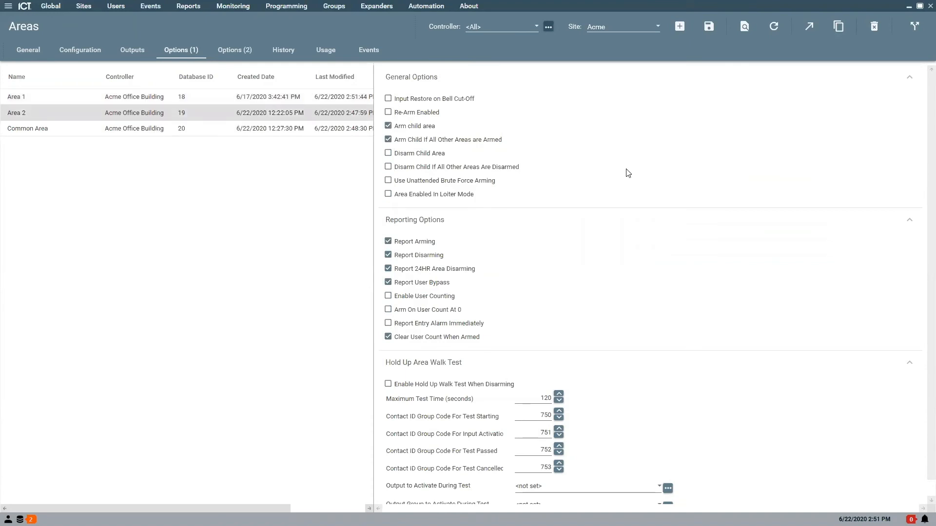
click(251, 100)
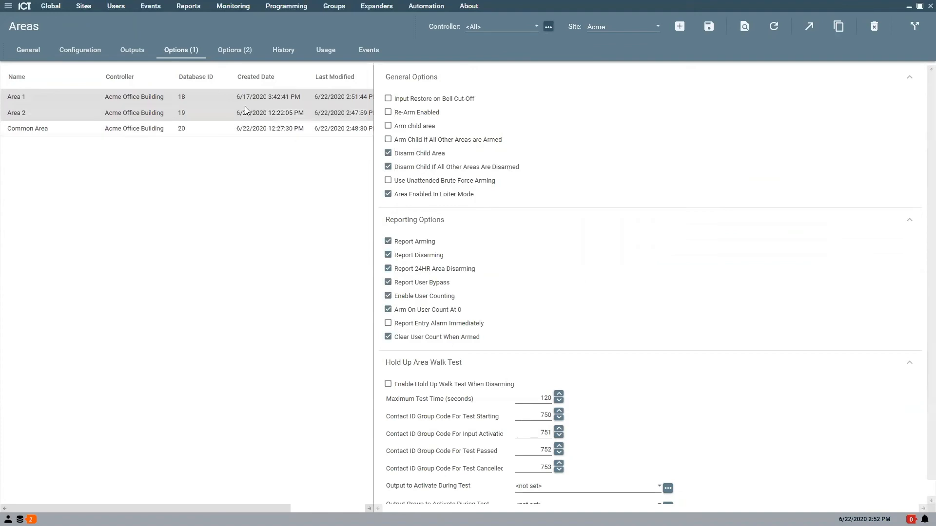
click(240, 6)
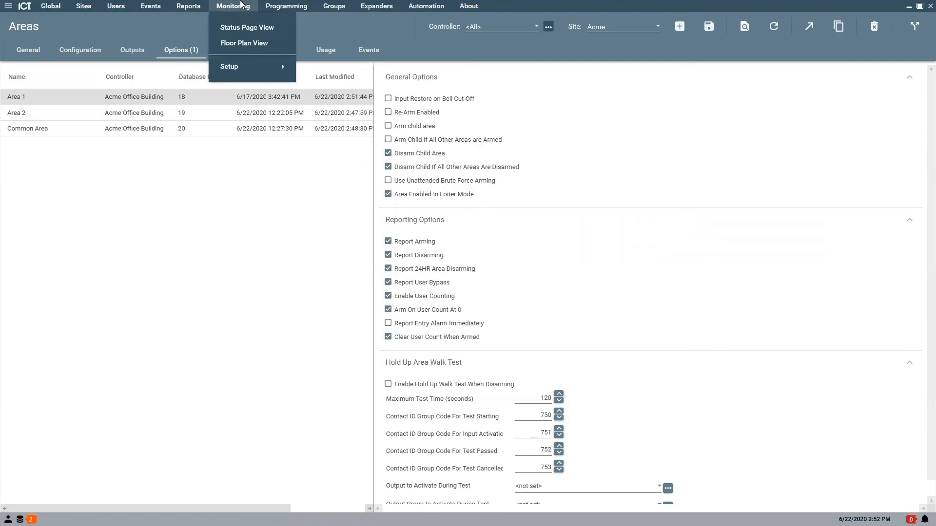
click(349, 472)
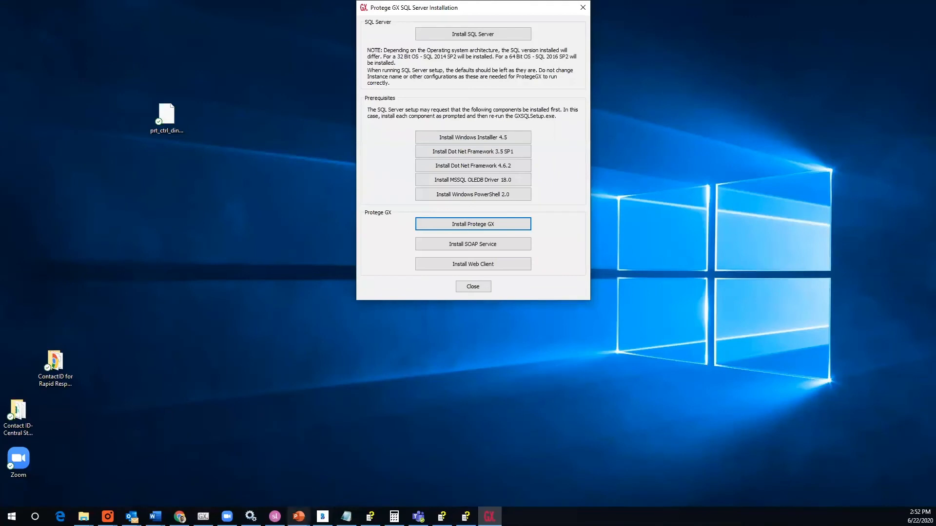
Switch to the PowerPoint presentation and show the Interlock Groups slide.
click(298, 517)
click(273, 483)
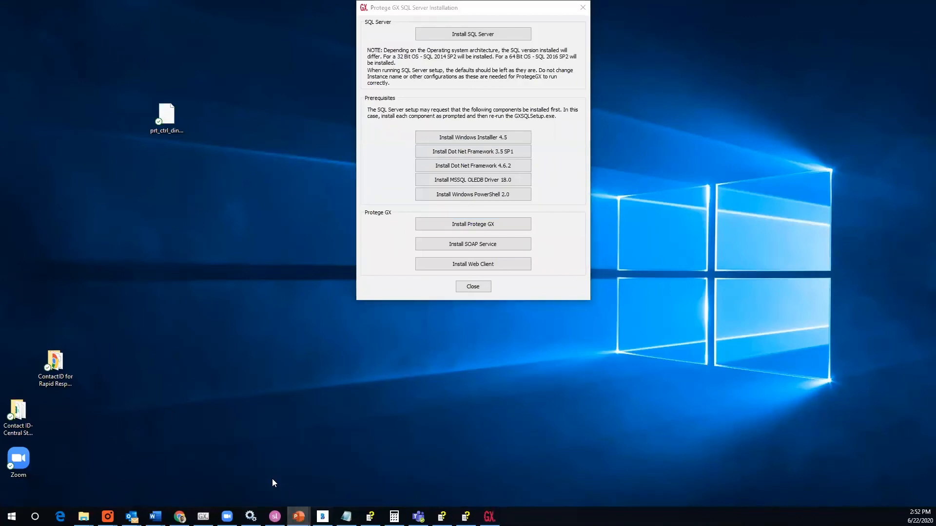
click(122, 468)
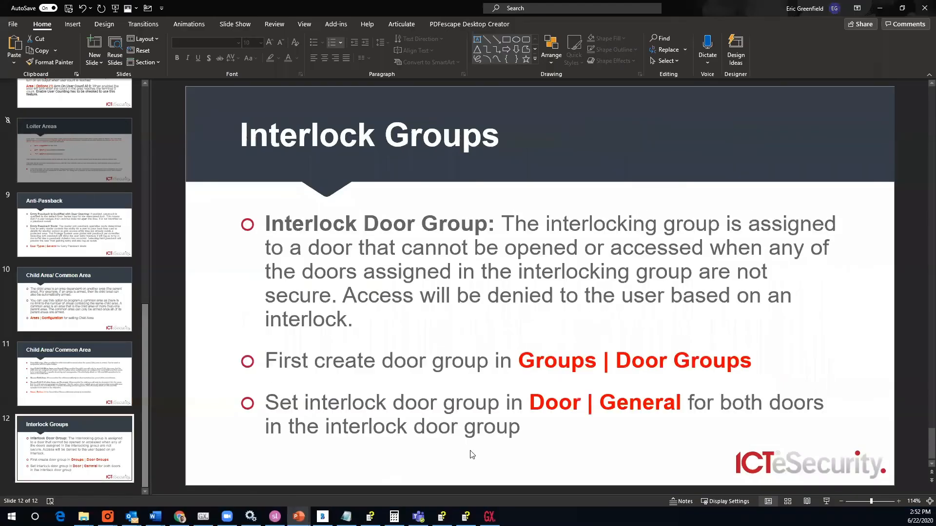
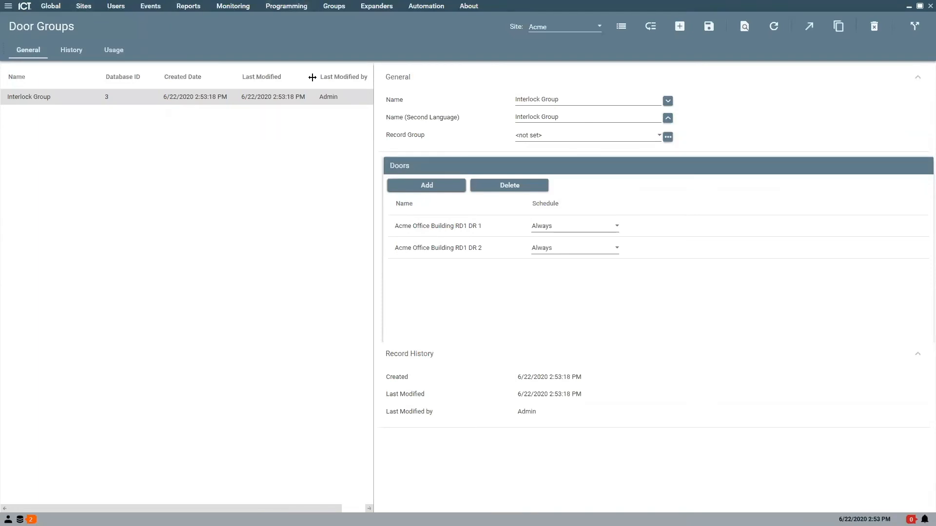
Set the Interlock Door Group of door Acme Office Building RD1 DR 1 to Interlock Group and save the record.
click(299, 8)
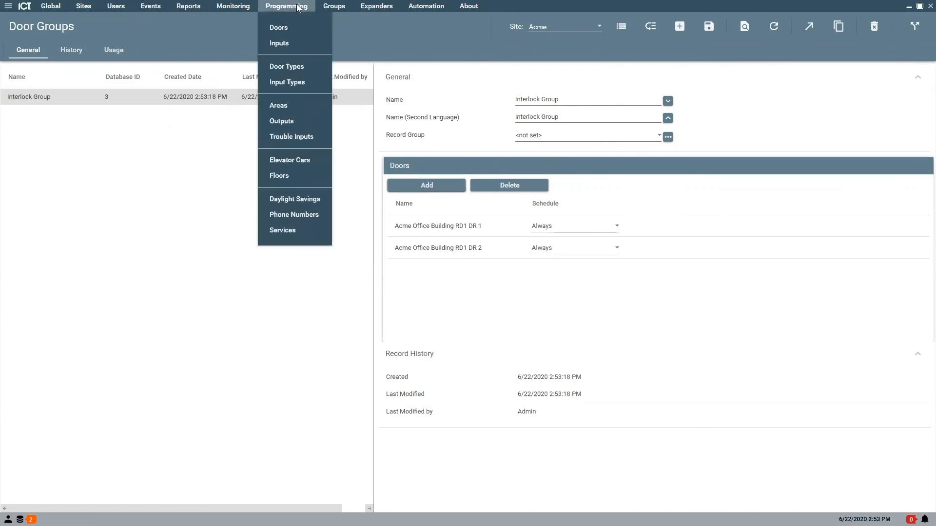
click(290, 28)
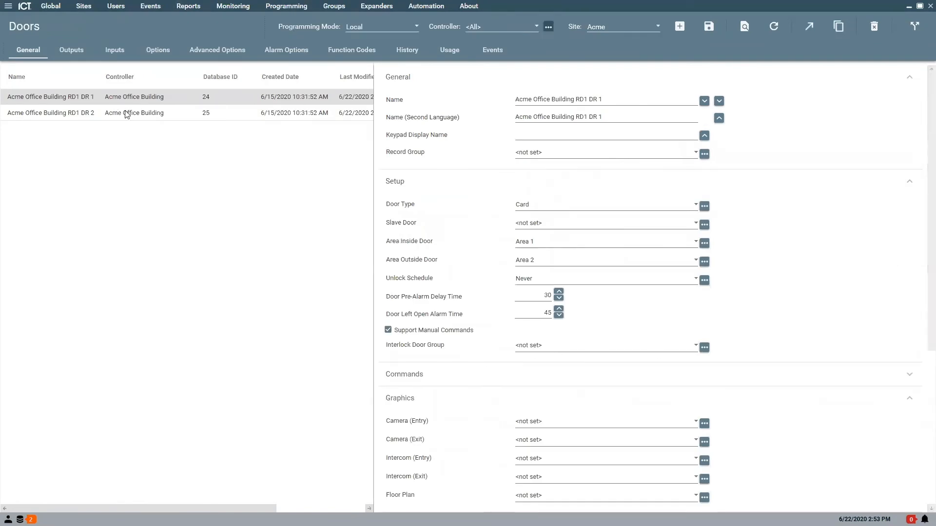
click(617, 346)
click(551, 379)
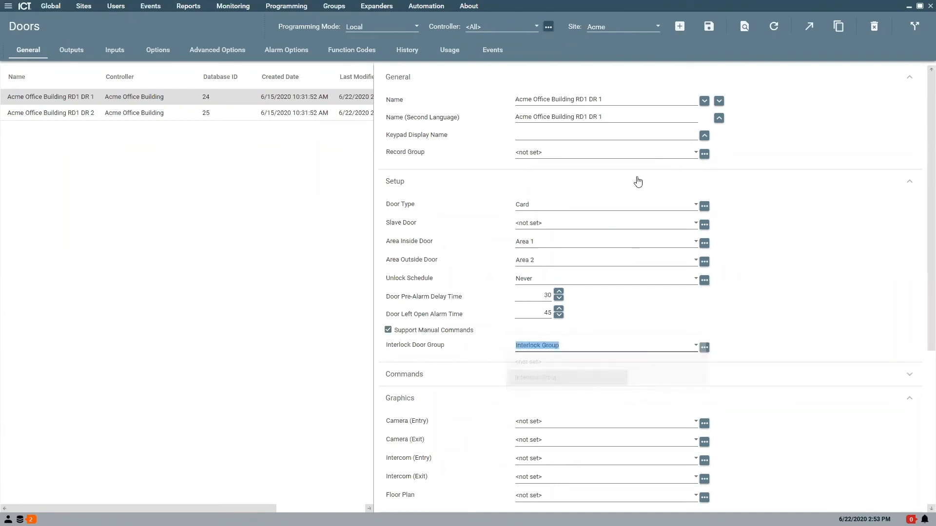
click(708, 27)
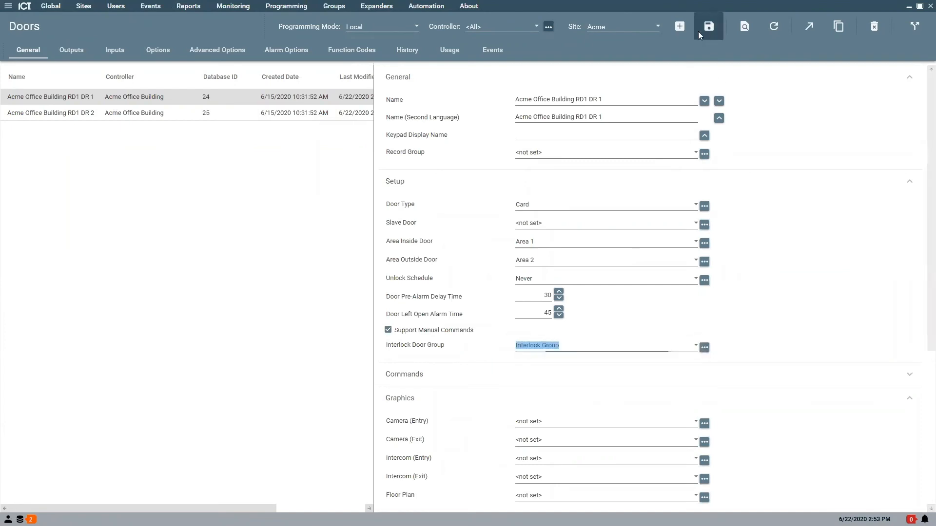
Assign Interlock Group as the Interlock Door Group of door Acme Office Building RD1 DR 2 and save the record.
click(116, 114)
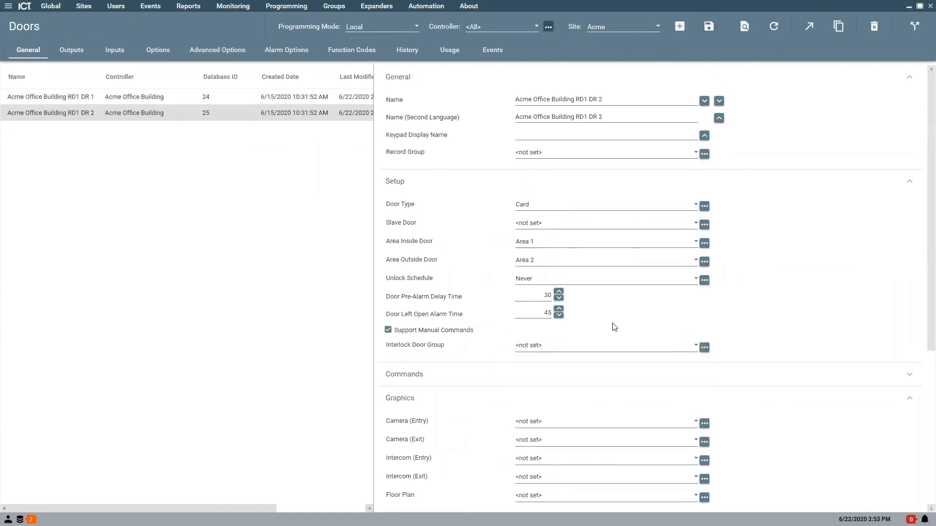
click(647, 347)
click(624, 381)
click(711, 23)
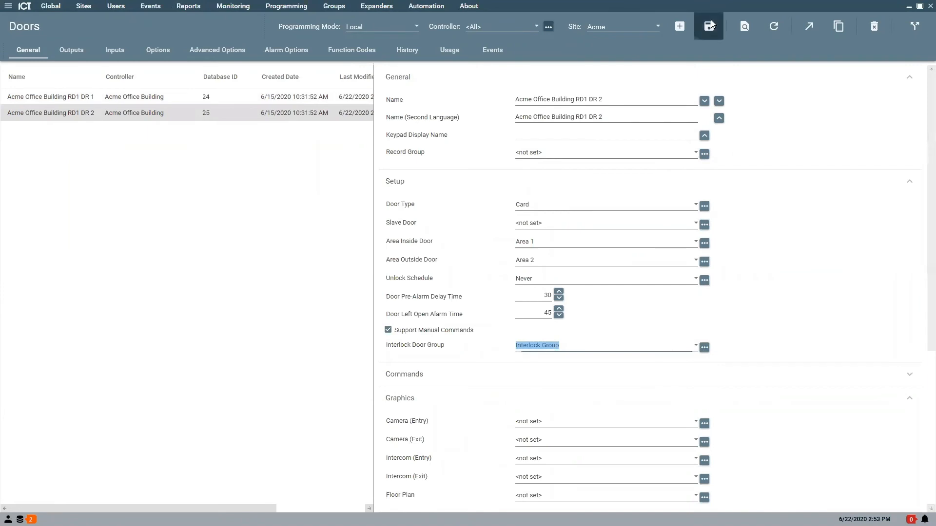
Check the interlock setting of door Acme Office Building RD1 DR 1 and open the status page.
click(81, 96)
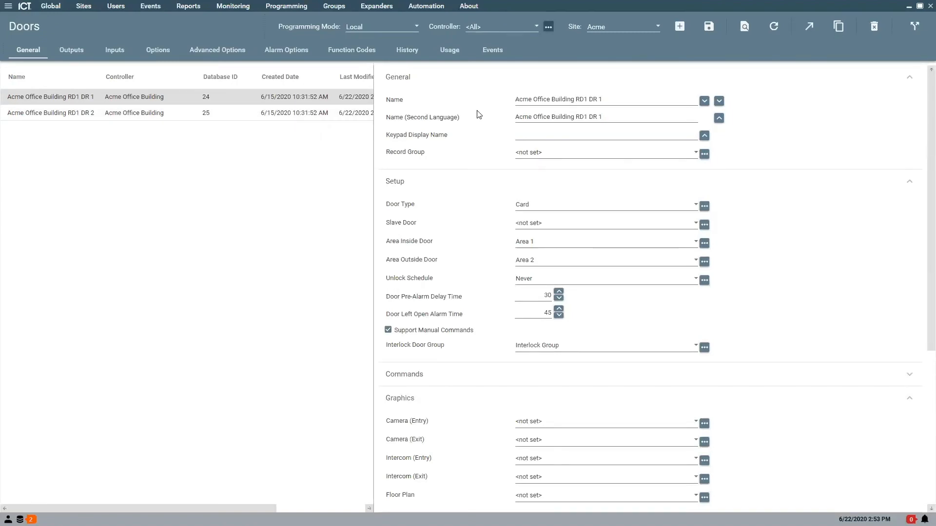
click(233, 7)
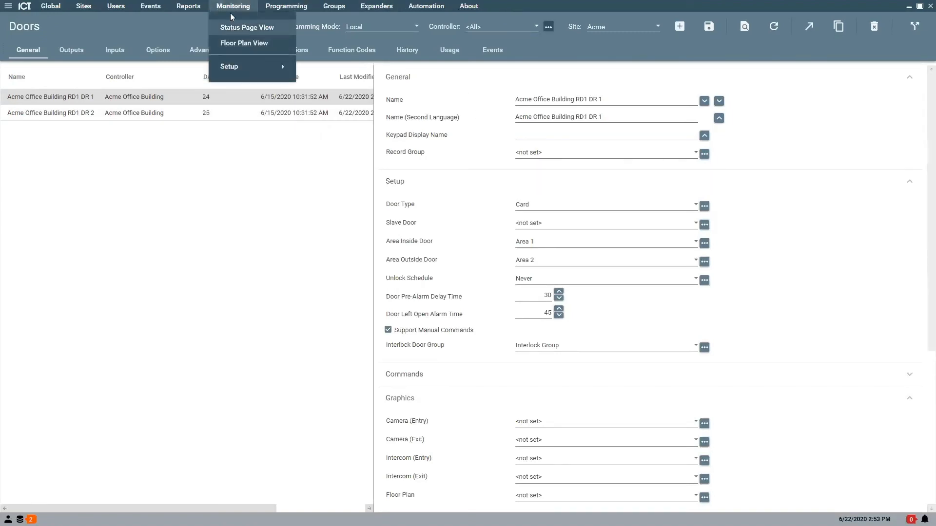
click(235, 27)
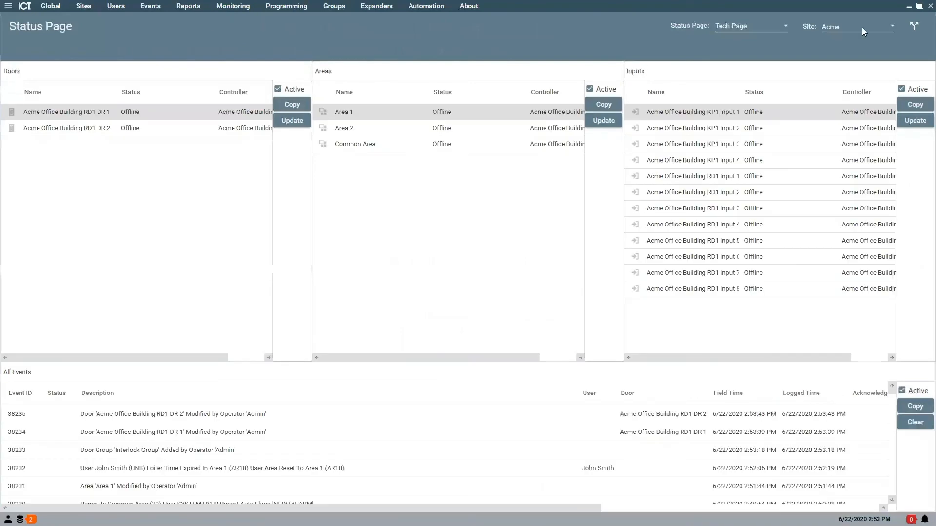
Switch the status page to All Events, close the Front Door Camera pop-ups and inspect the interlock event for door RD1 DR 2.
click(780, 24)
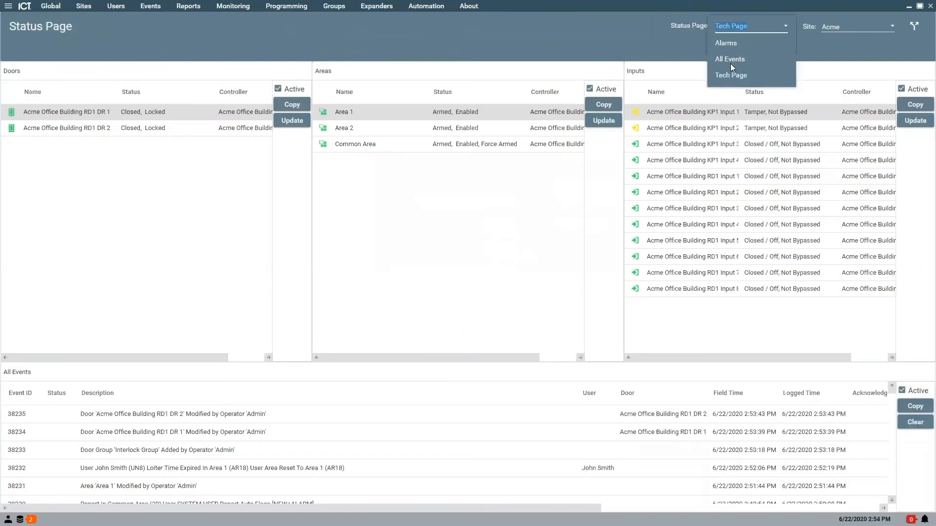
click(730, 60)
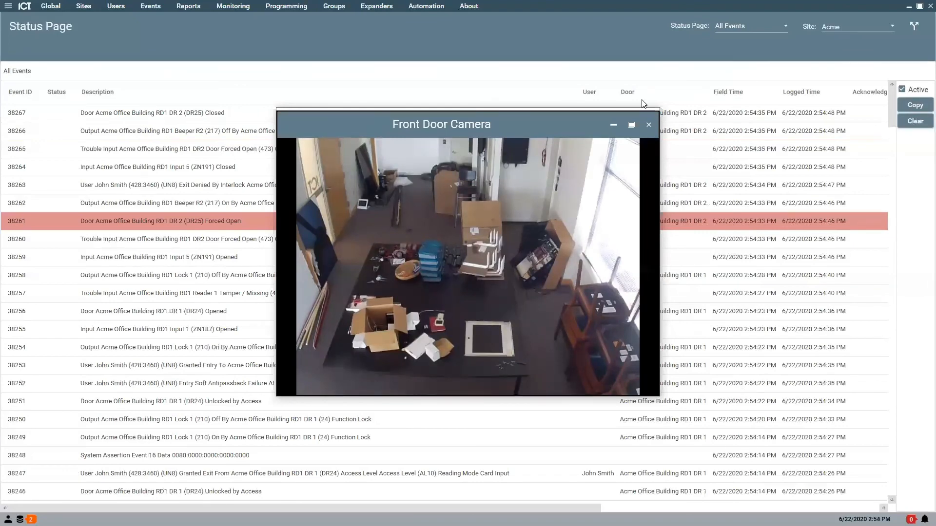
click(649, 127)
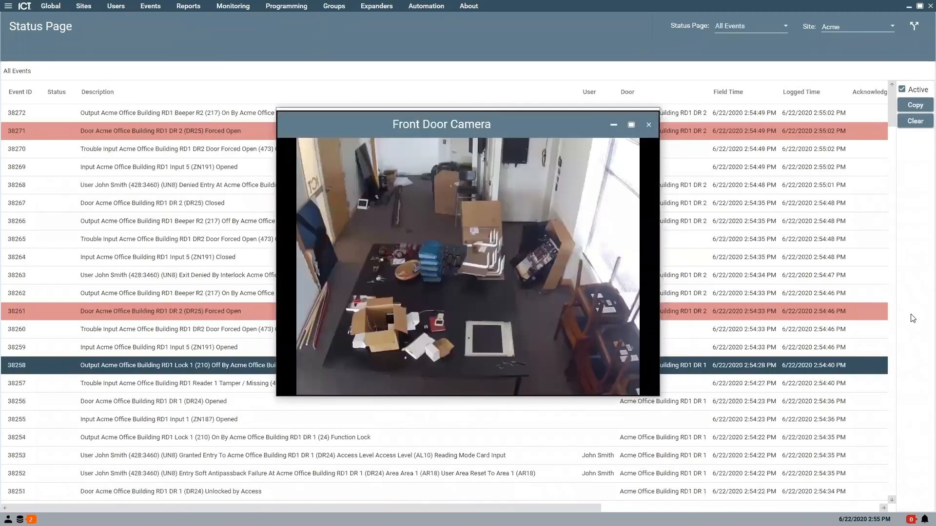
click(649, 126)
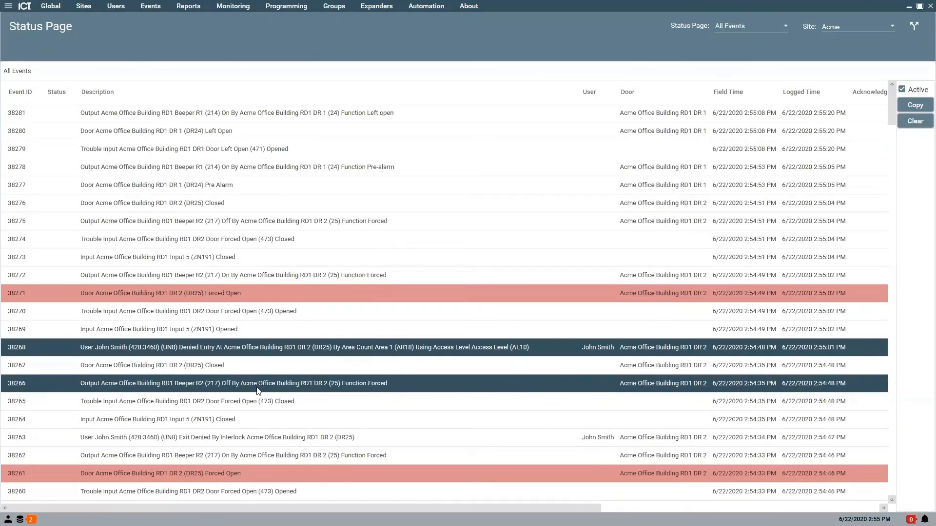
click(210, 436)
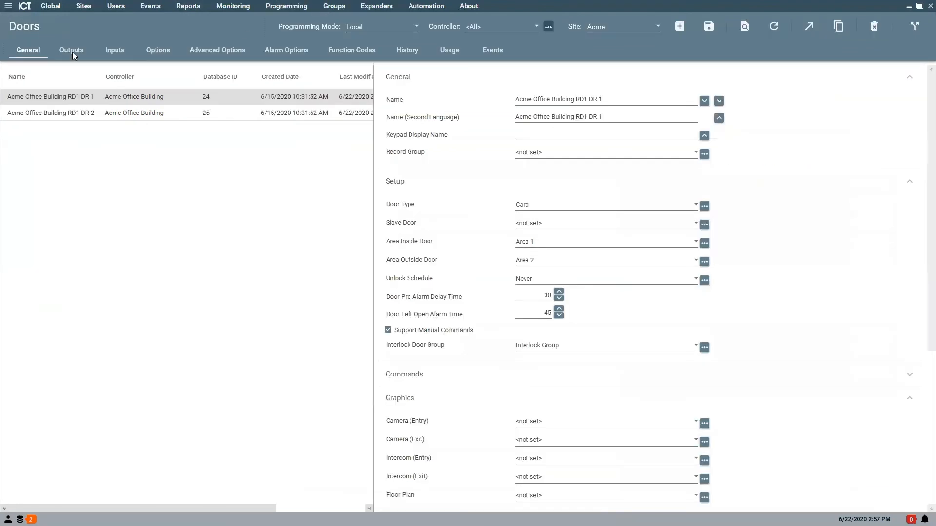
Review the output and input settings of door Acme Office Building RD1 DR 1 and return to the All Events status page.
click(72, 52)
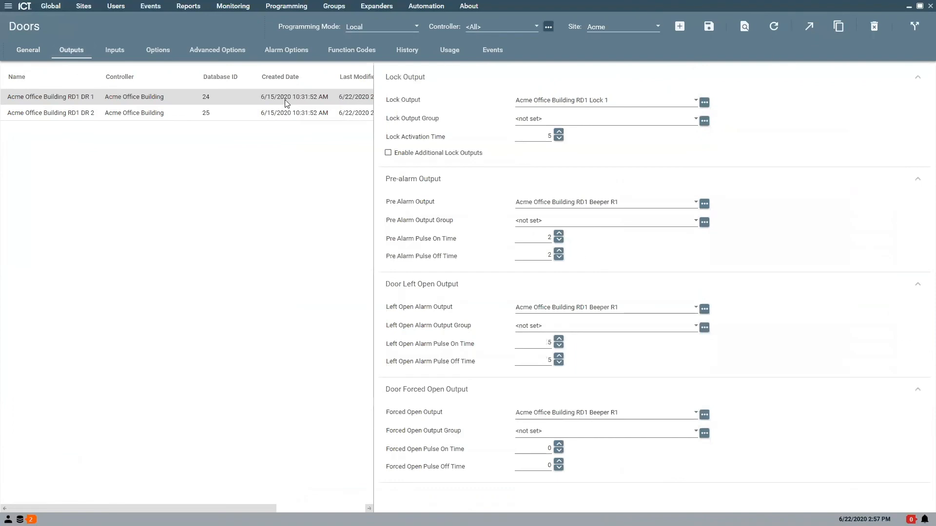
click(114, 52)
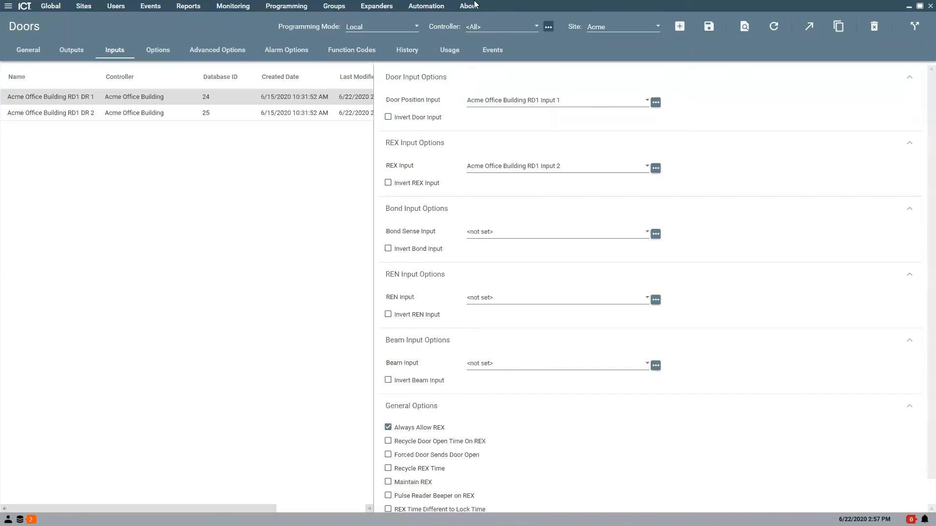
click(291, 7)
mouse_move(237, 7)
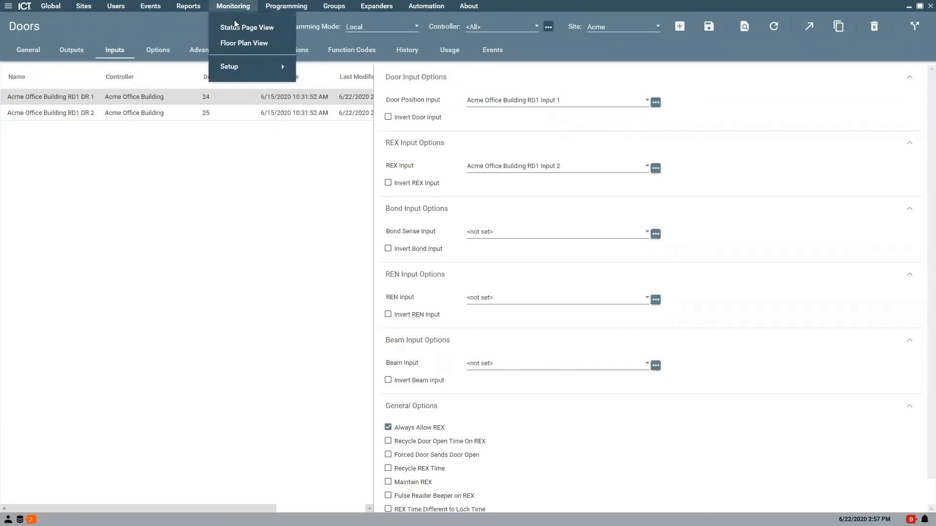
click(234, 23)
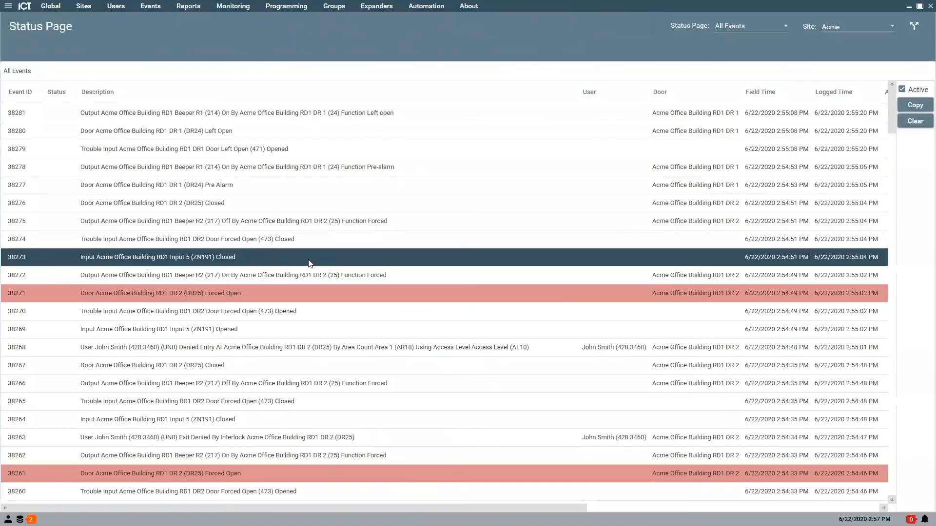
click(368, 419)
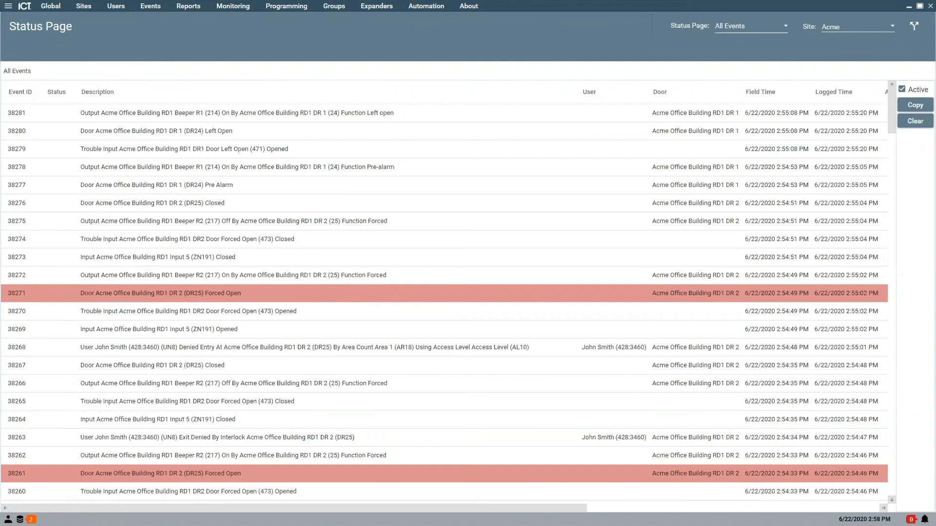
Open the Areas programming and examine Area 1's configuration, including its Loiter Timer and Loiter Reset Area.
click(286, 6)
click(286, 105)
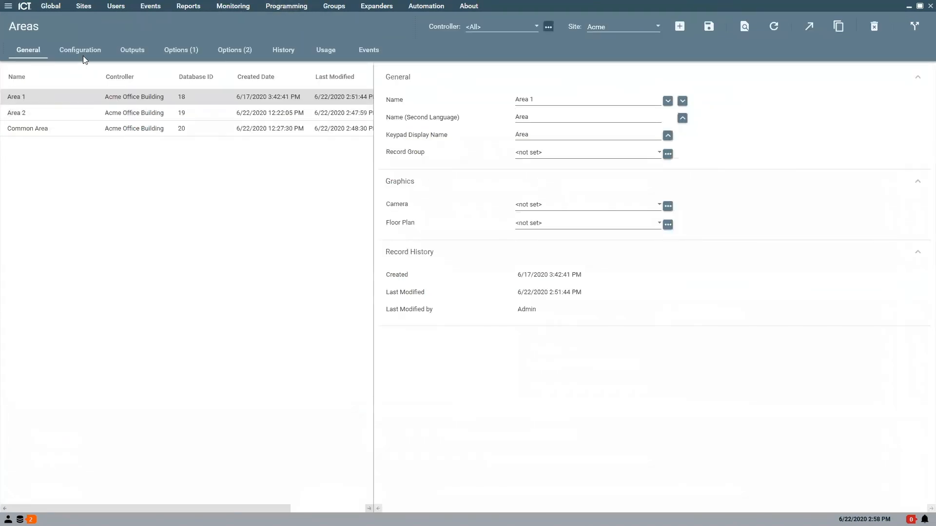
click(81, 51)
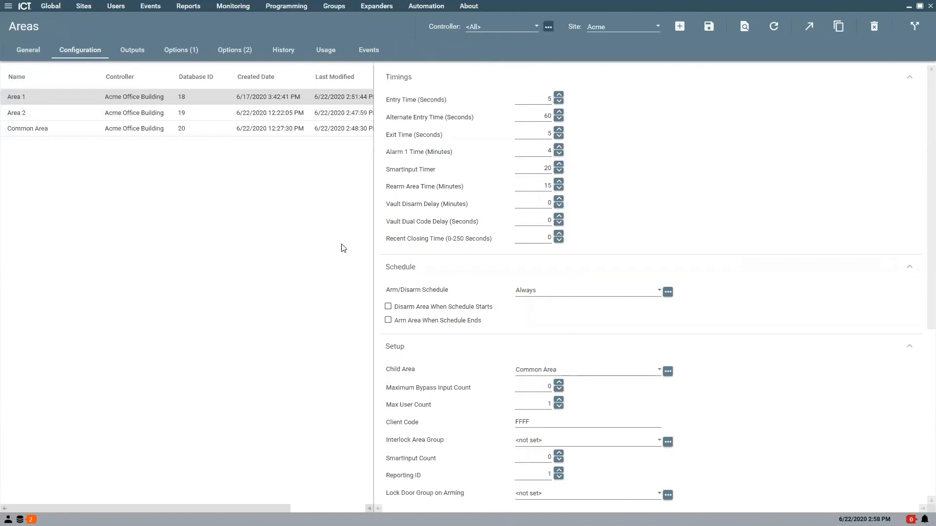
scroll(439, 415, down, 3)
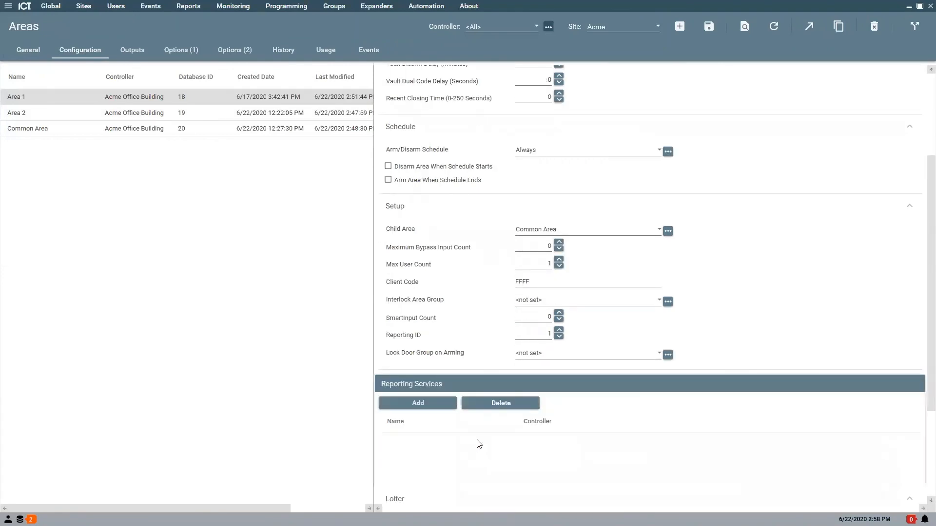
scroll(668, 406, down, 2)
scroll(669, 406, down, 1)
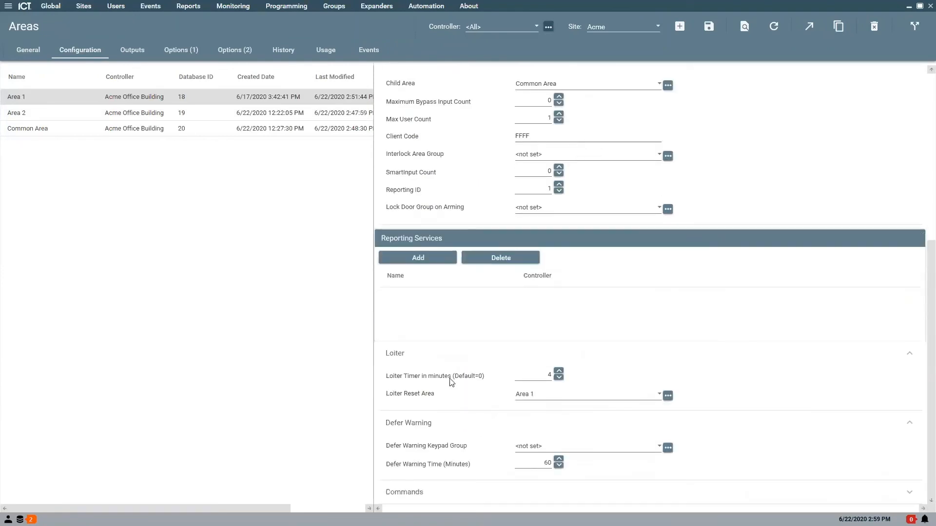
click(552, 397)
click(551, 397)
click(542, 373)
click(267, 6)
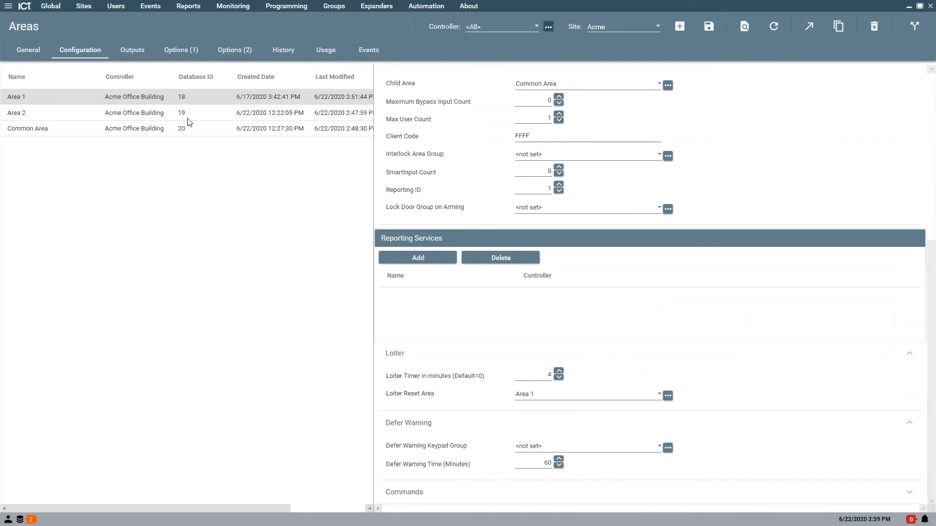
Check Area 1's Area Enabled In Loiter Mode option against its loiter timer and reset area settings.
click(181, 50)
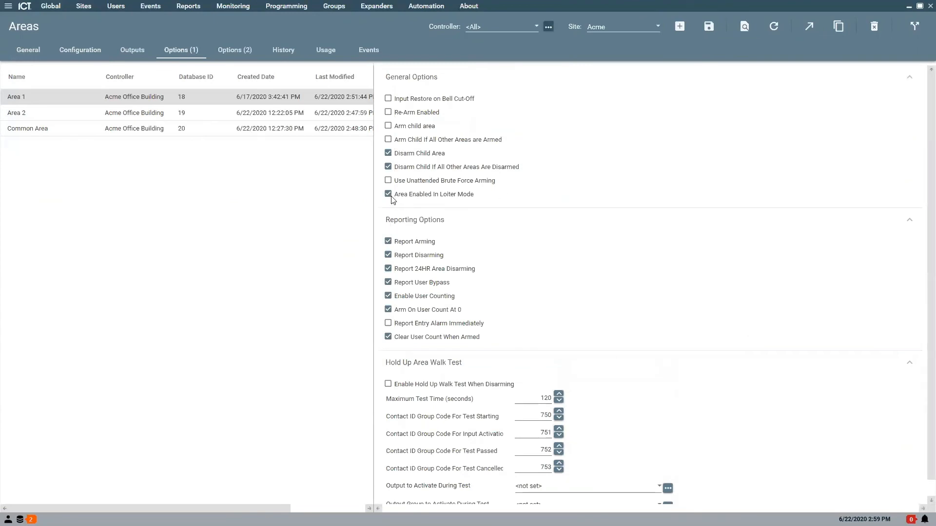
click(95, 48)
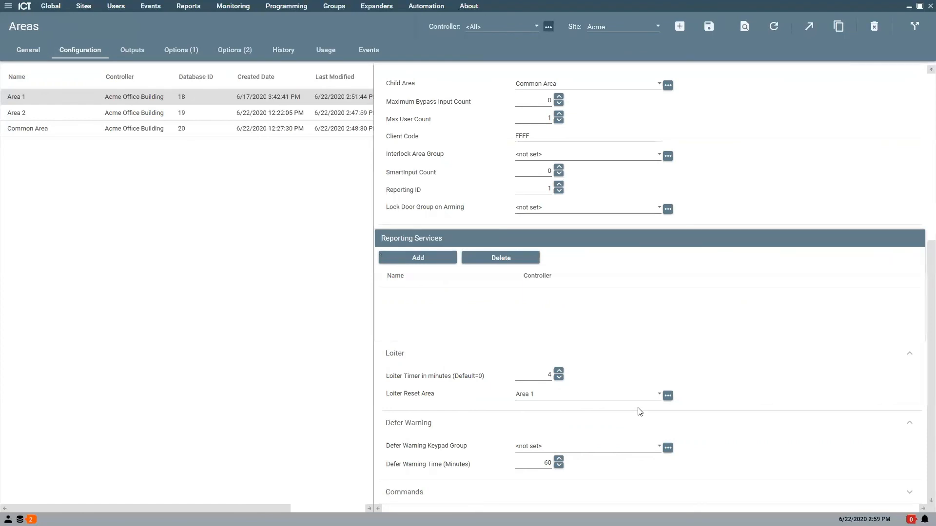
click(176, 51)
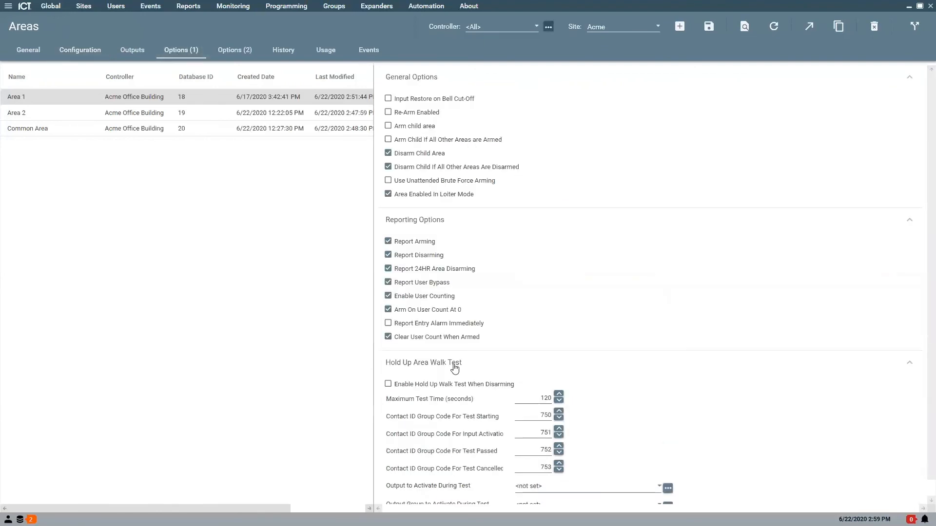